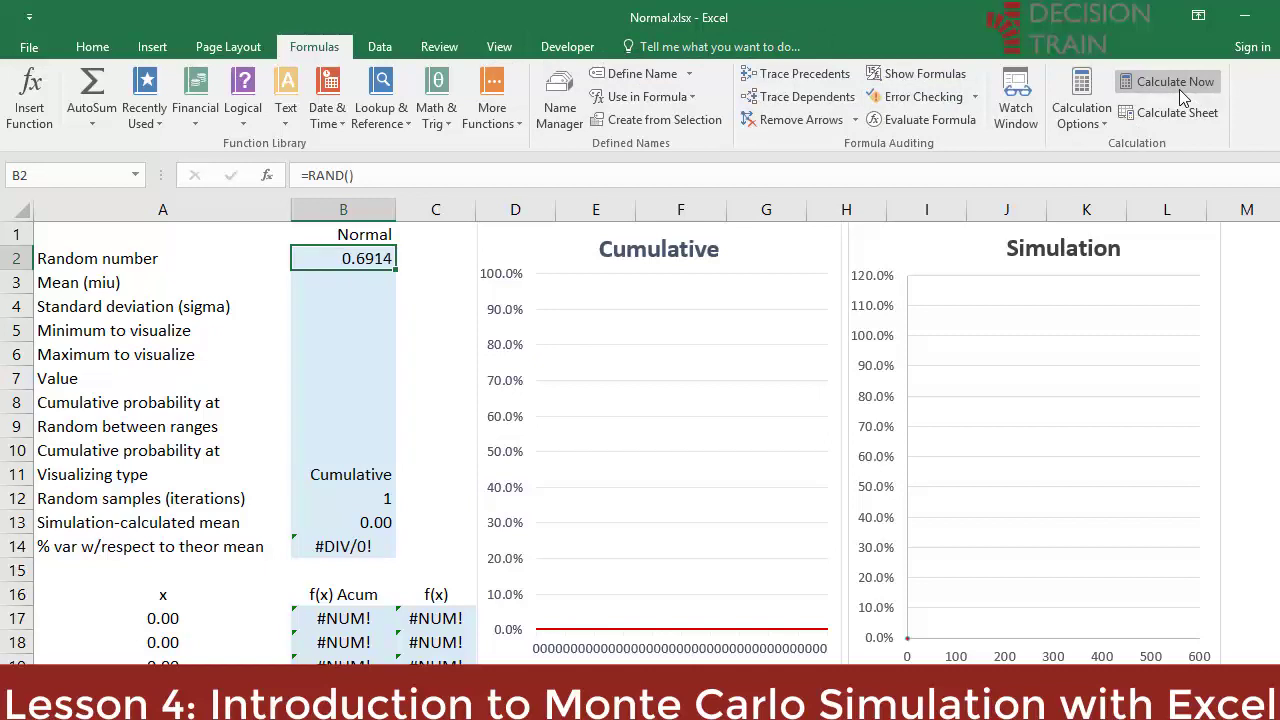
Step: Recalculate the workbook repeatedly to watch the RAND() random number in B2 change
click(1179, 89)
click(1179, 89)
click(1179, 89)
click(1179, 89)
click(1178, 90)
click(1178, 90)
click(1178, 90)
click(1177, 89)
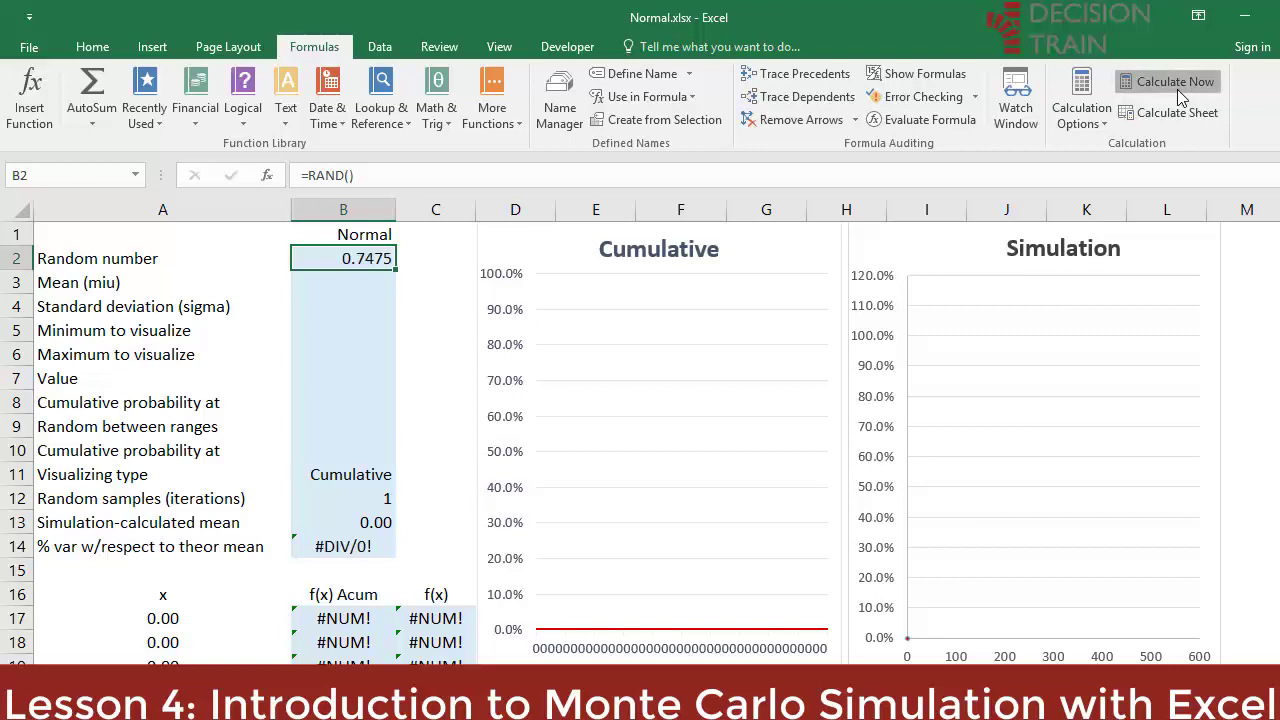
click(1177, 85)
click(1177, 84)
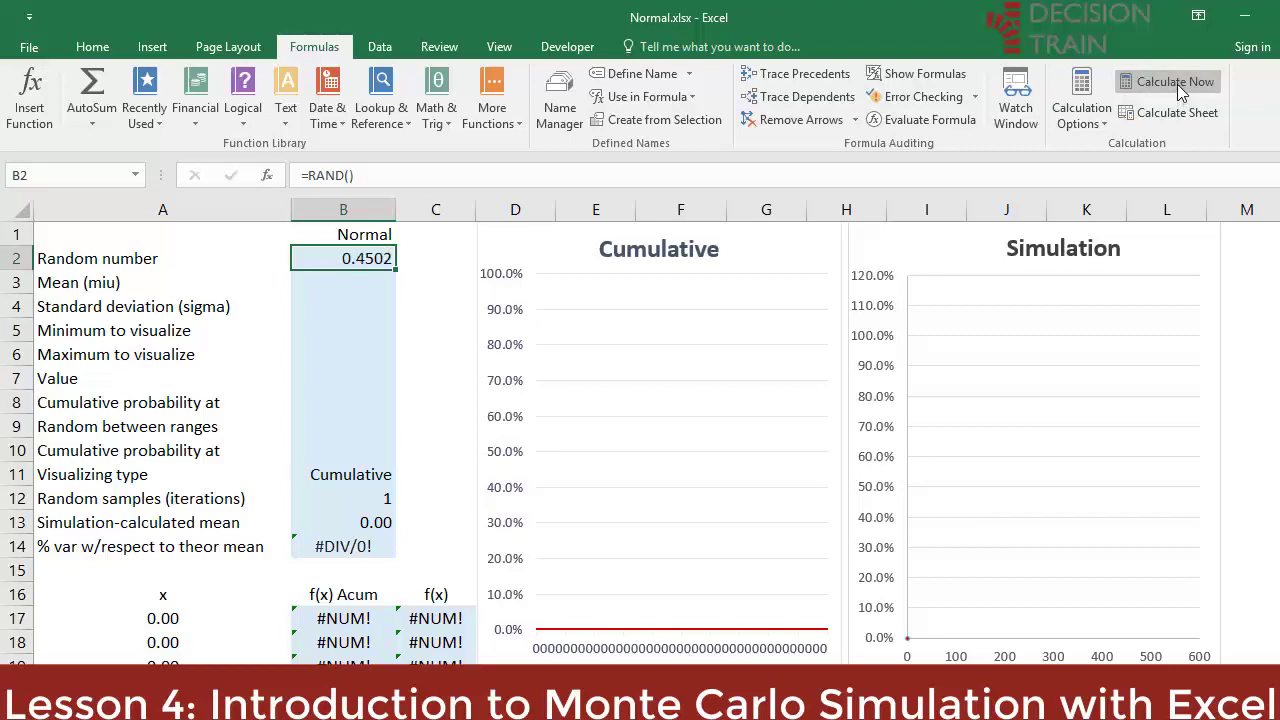
click(1177, 84)
click(1177, 84)
click(1177, 84)
click(1177, 84)
click(1177, 84)
click(1177, 84)
click(1177, 84)
click(1176, 83)
click(1176, 83)
click(1176, 83)
click(1176, 83)
click(1176, 83)
Step: Enter a mean (miu) of 300 in B3 and a standard deviation (sigma) of 100 in B4
key(Up)
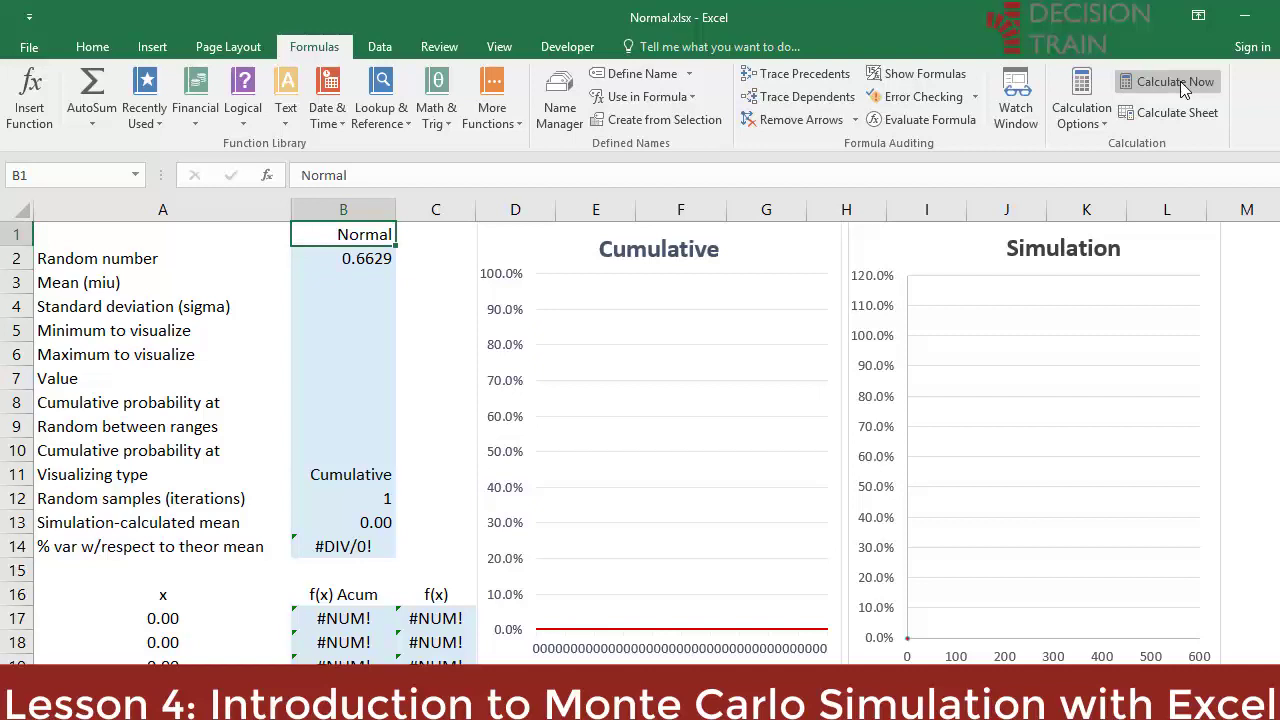
key(Down)
key(Down)
key(Left)
key(shift+Down)
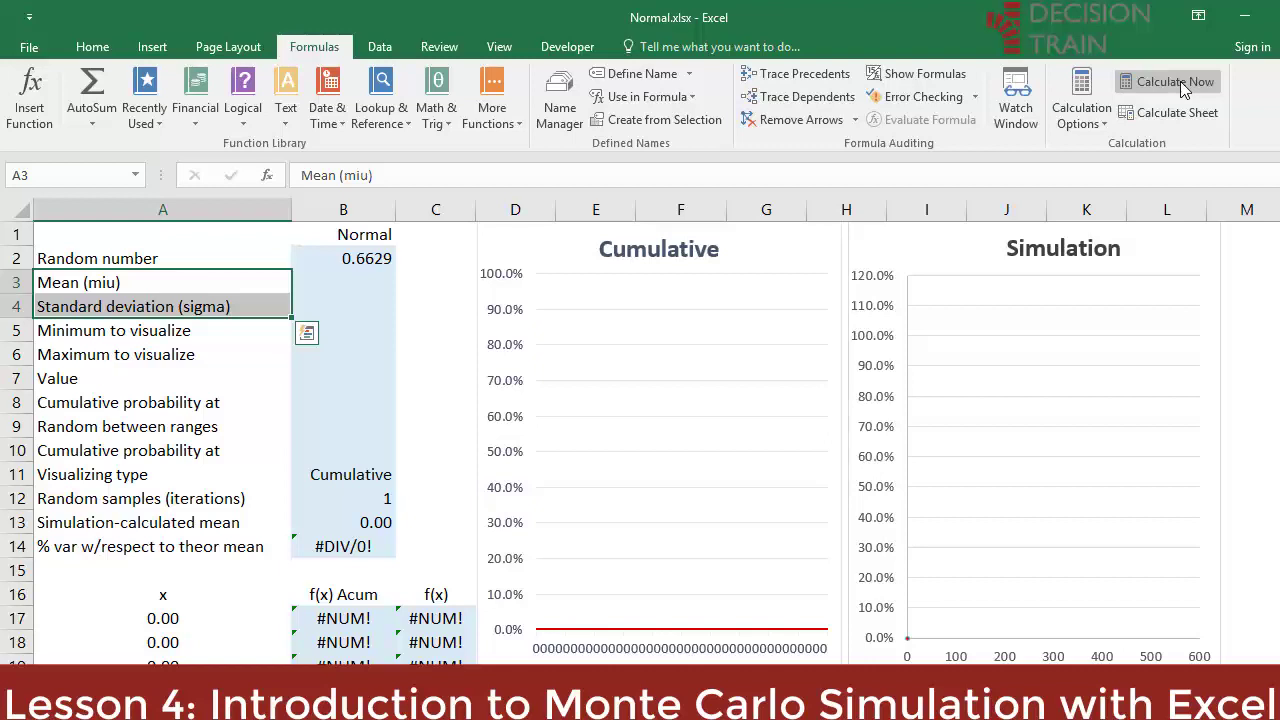
key(Right)
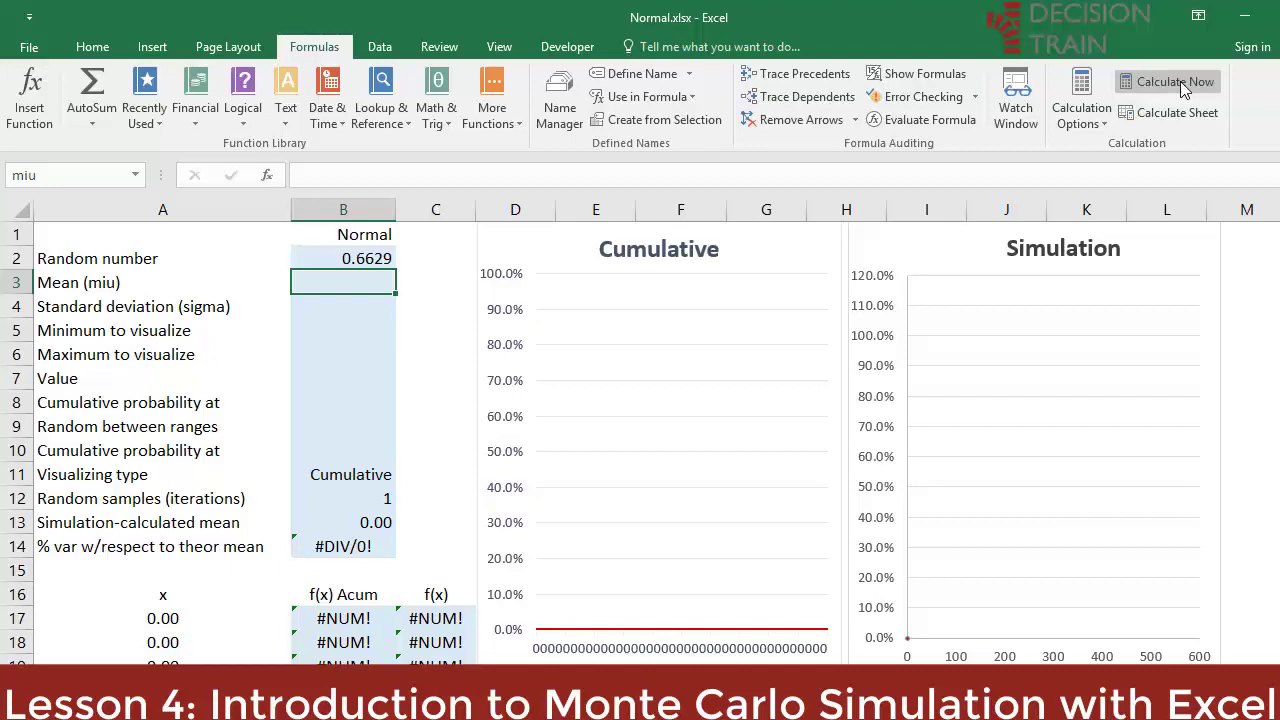
text(300)
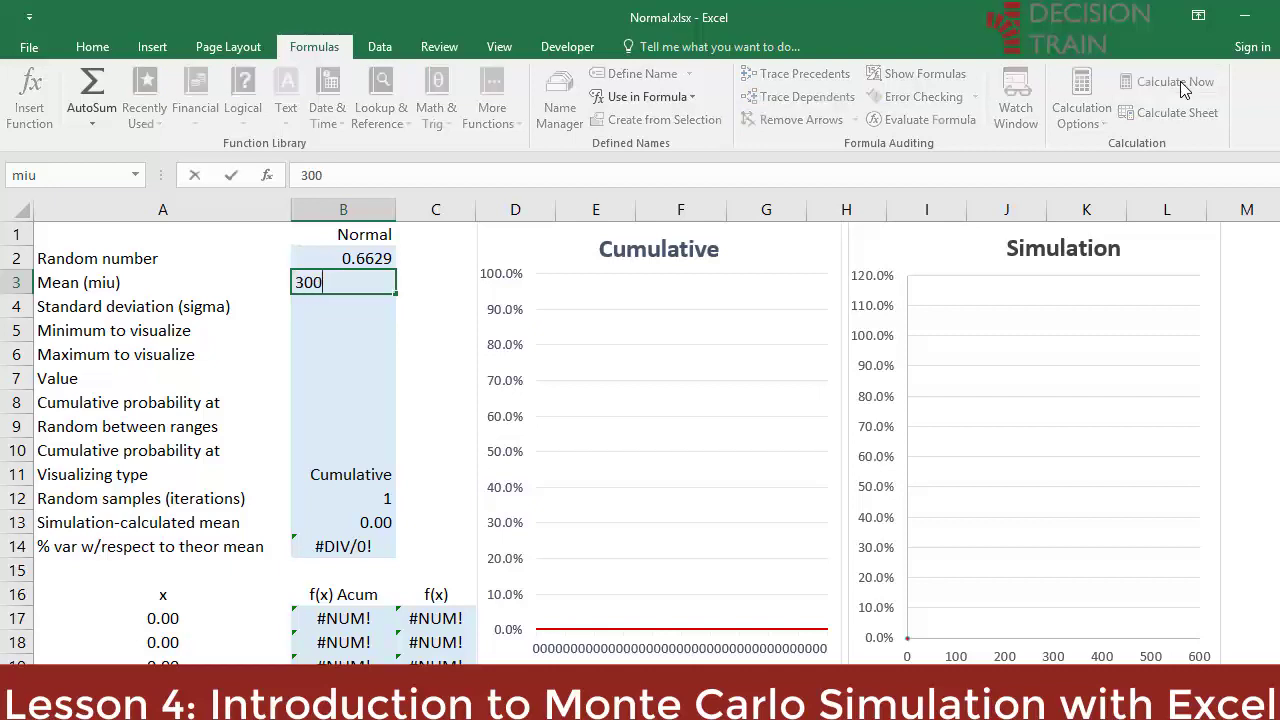
key(Return)
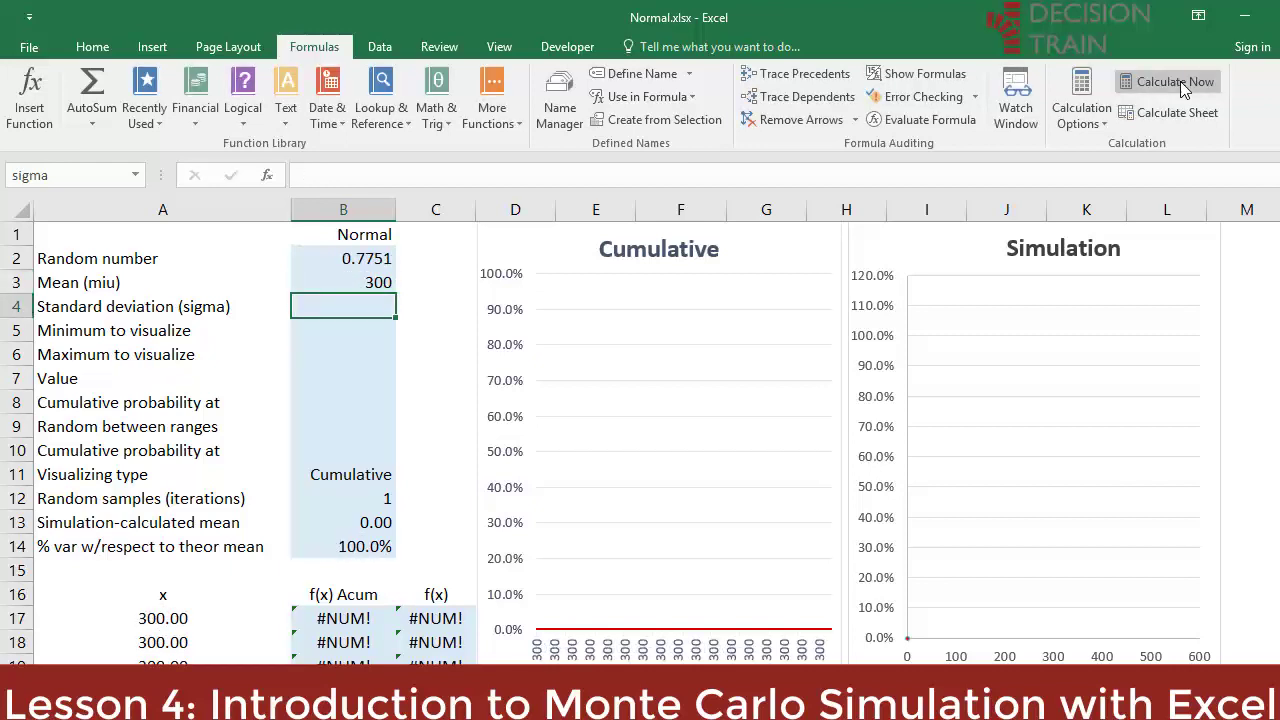
text(100)
key(ctrl+Return)
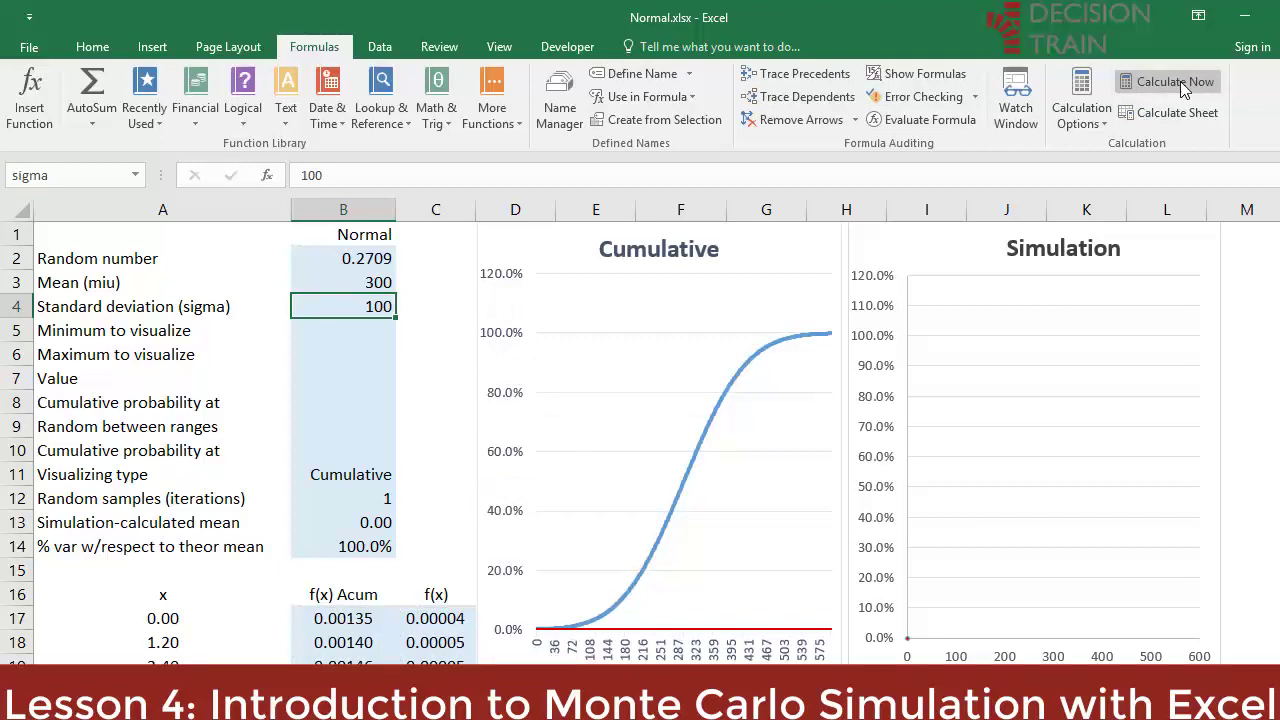
Step: Calculate the minimum to visualize in B5 with the formula =miu-(3*sigma) and review its references
key(Down)
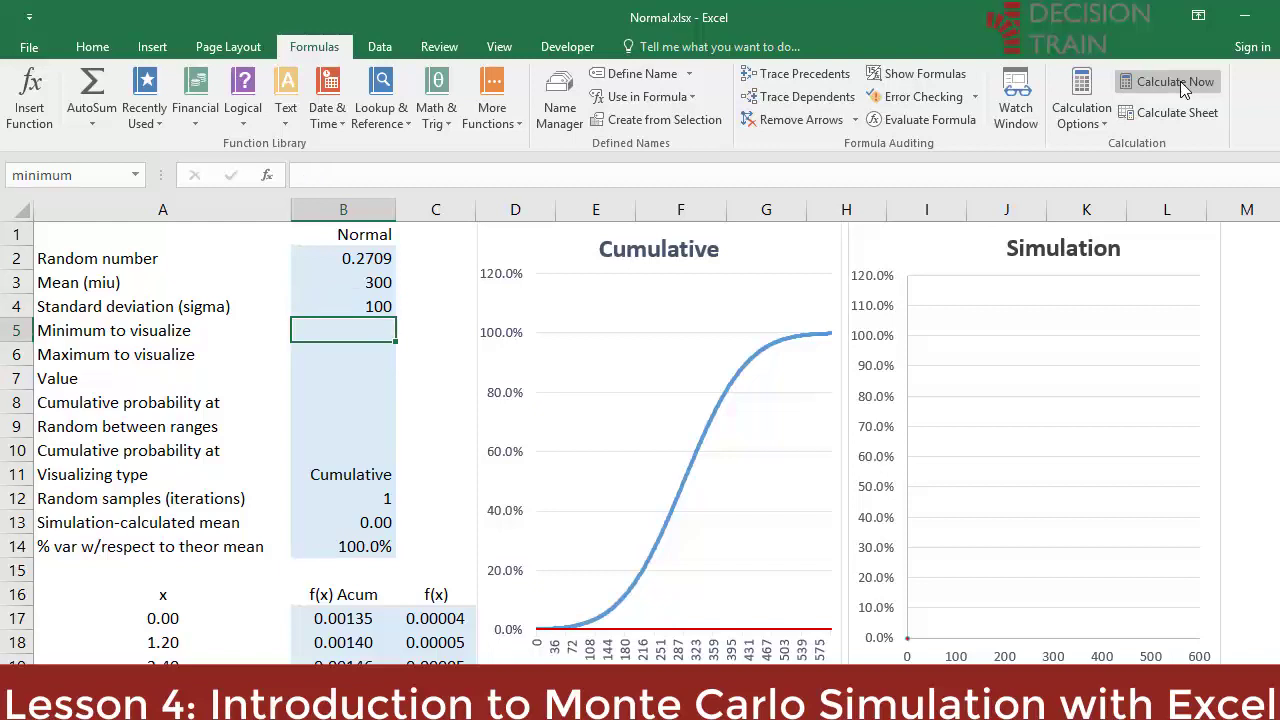
text(=)
key(Up)
key(Up)
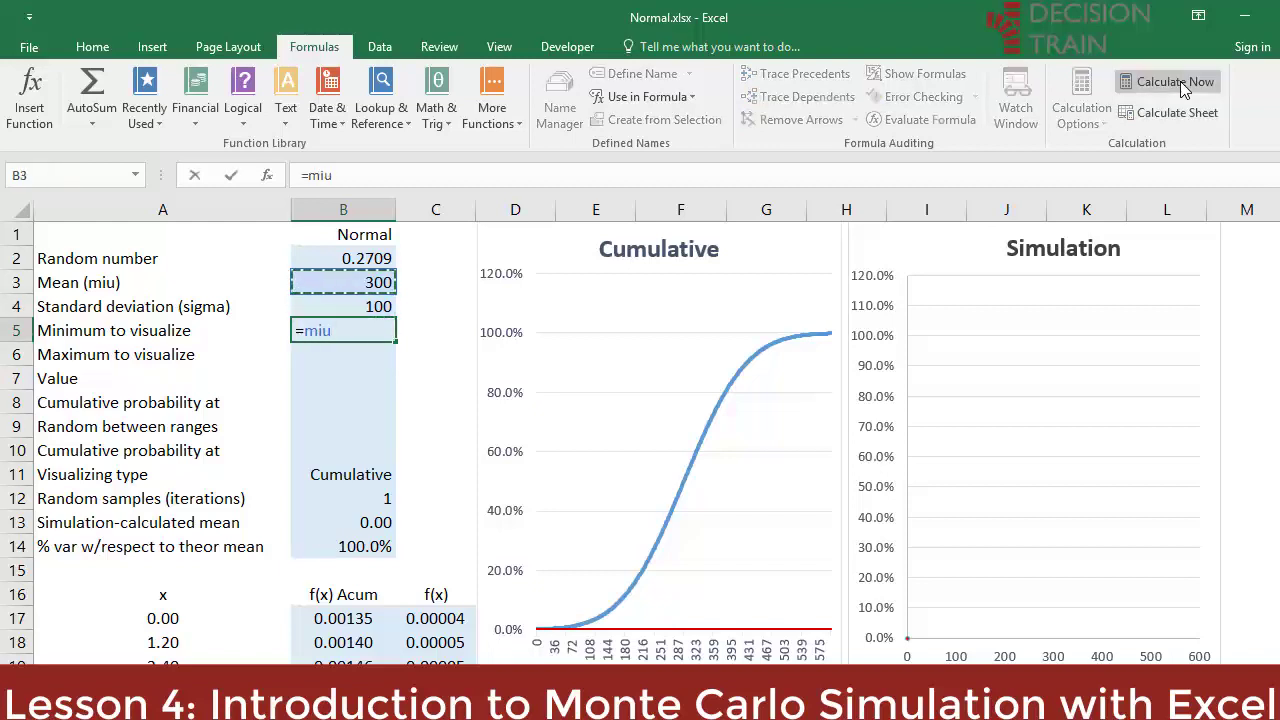
text(-(3*)
key(Up)
text())
key(ctrl+Return)
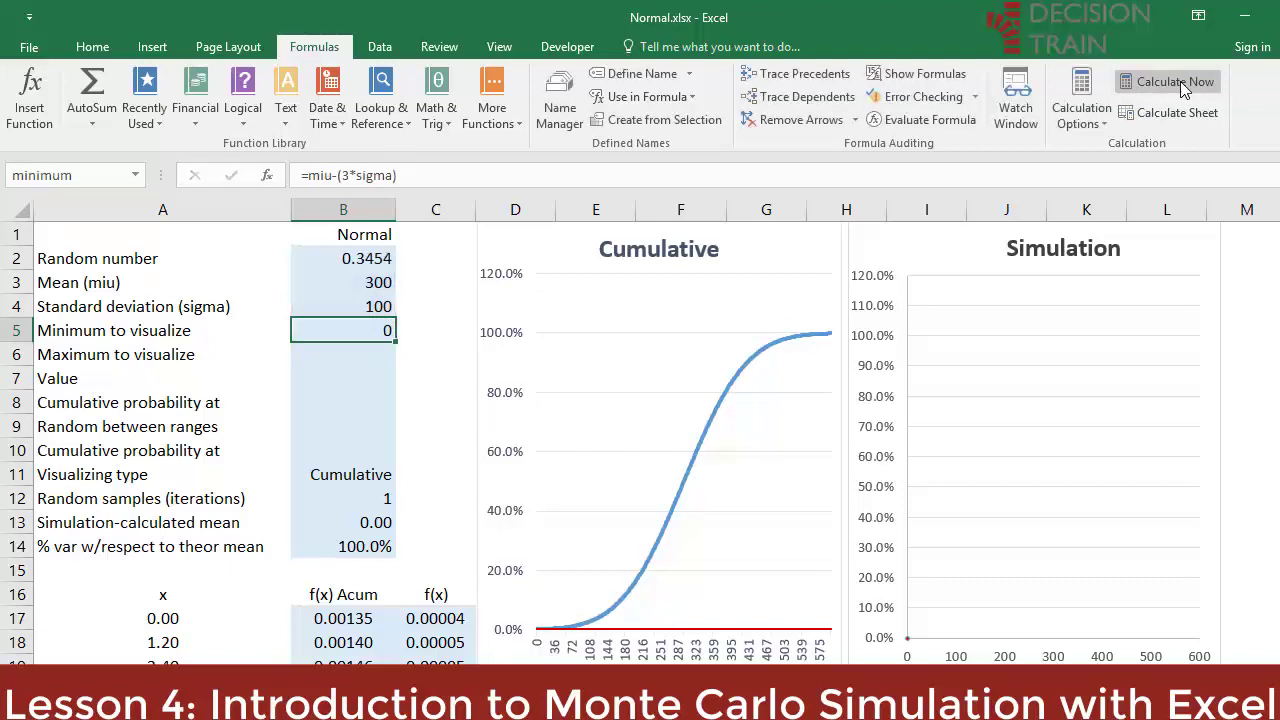
key(F2)
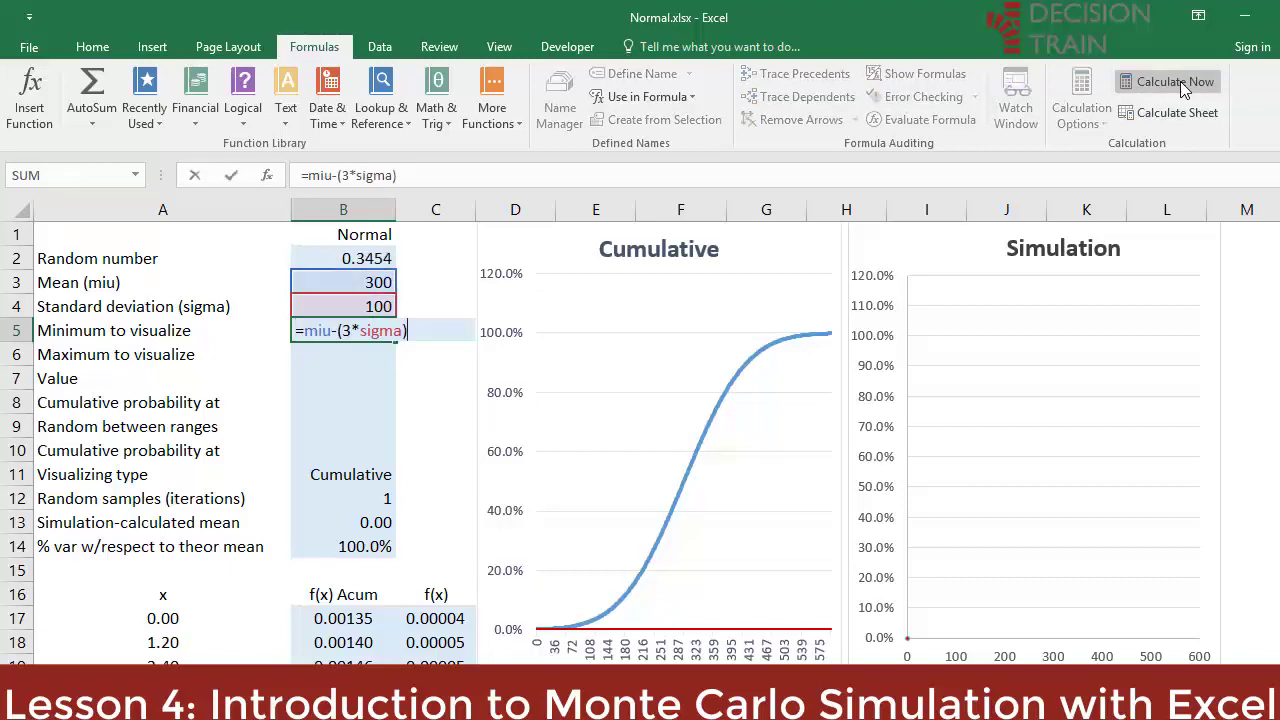
key(Escape)
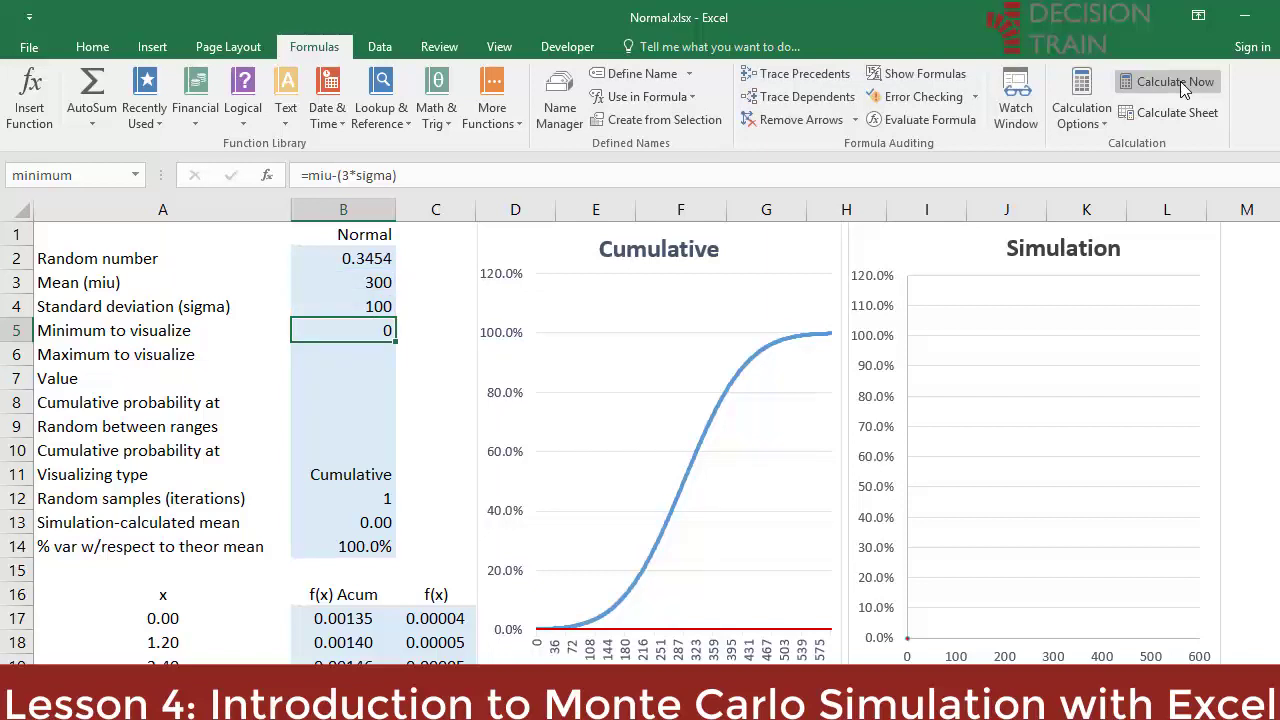
Step: Calculate the maximum to visualize in B6 with the formula =miu+(3*sigma) and review its references
key(Down)
text(=)
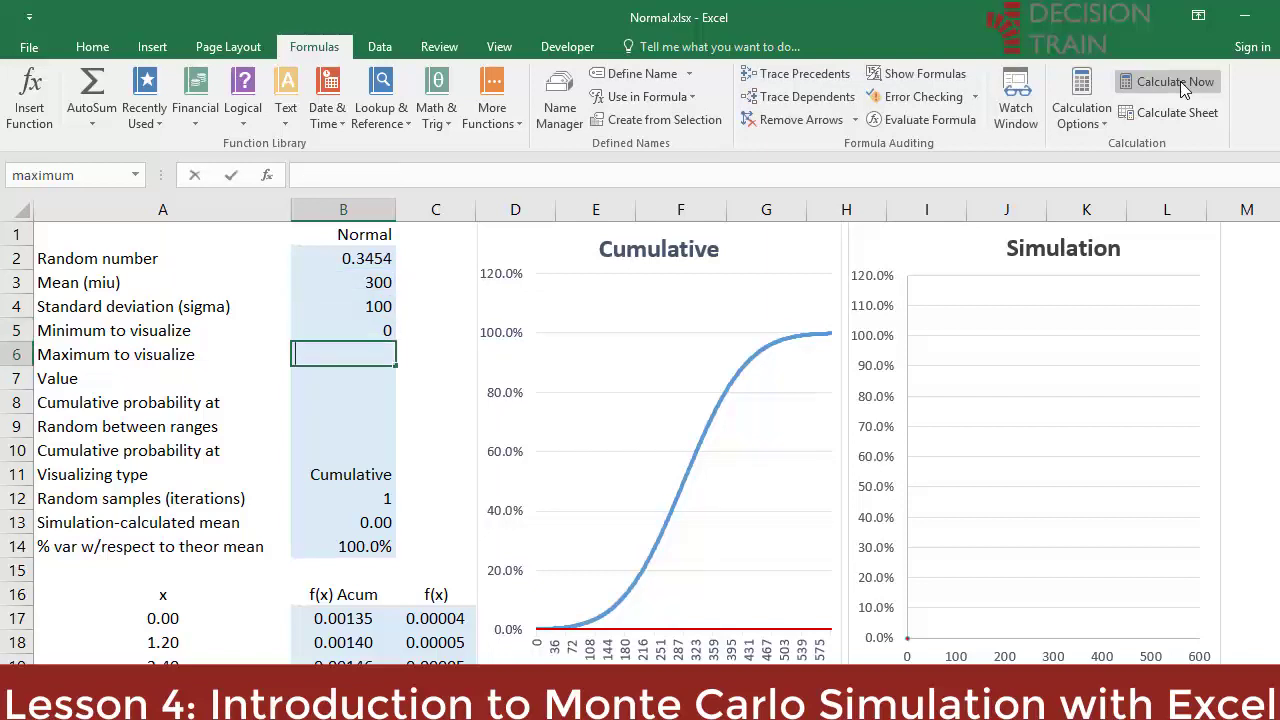
key(Up)
key(Up)
key(Up)
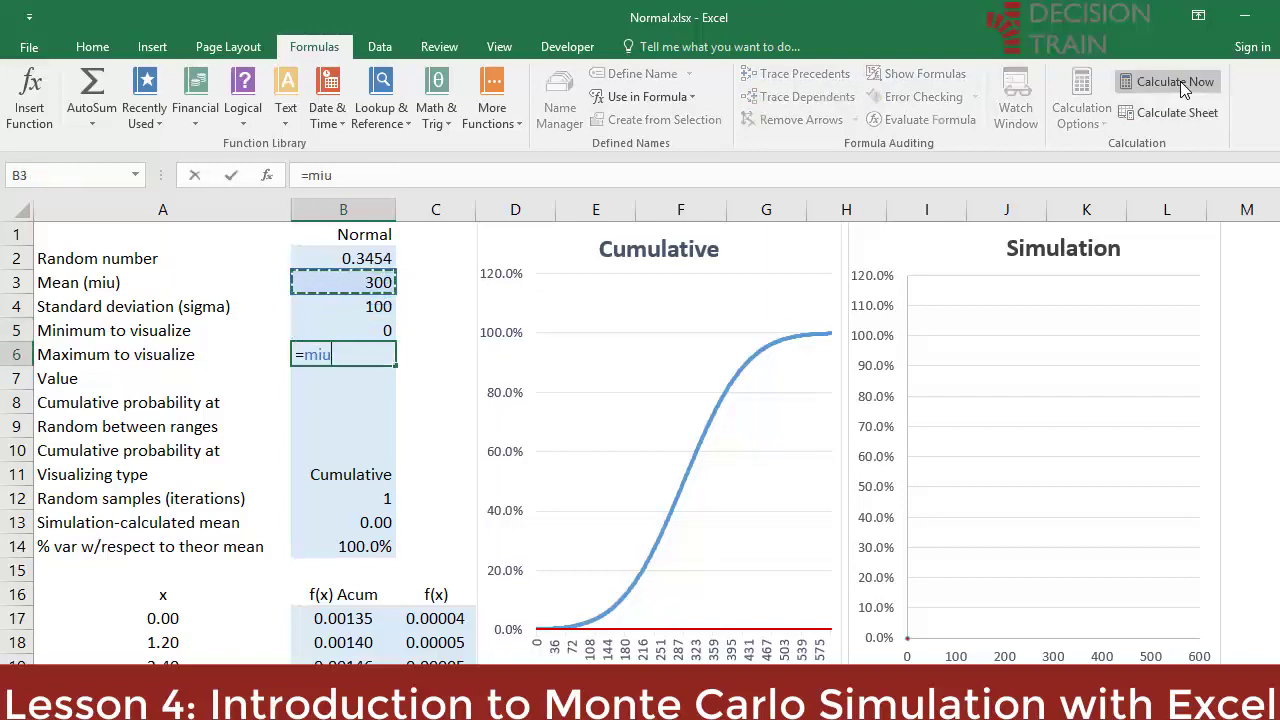
text(+(3*)
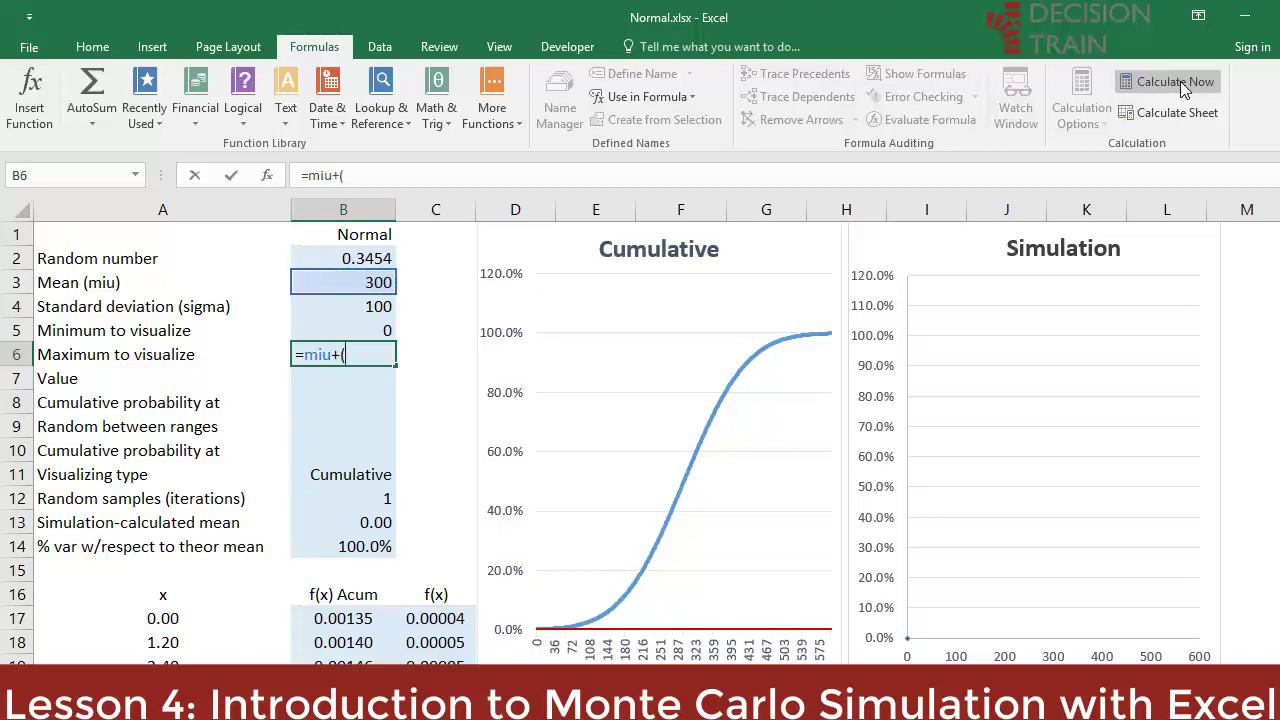
key(Up)
key(Up)
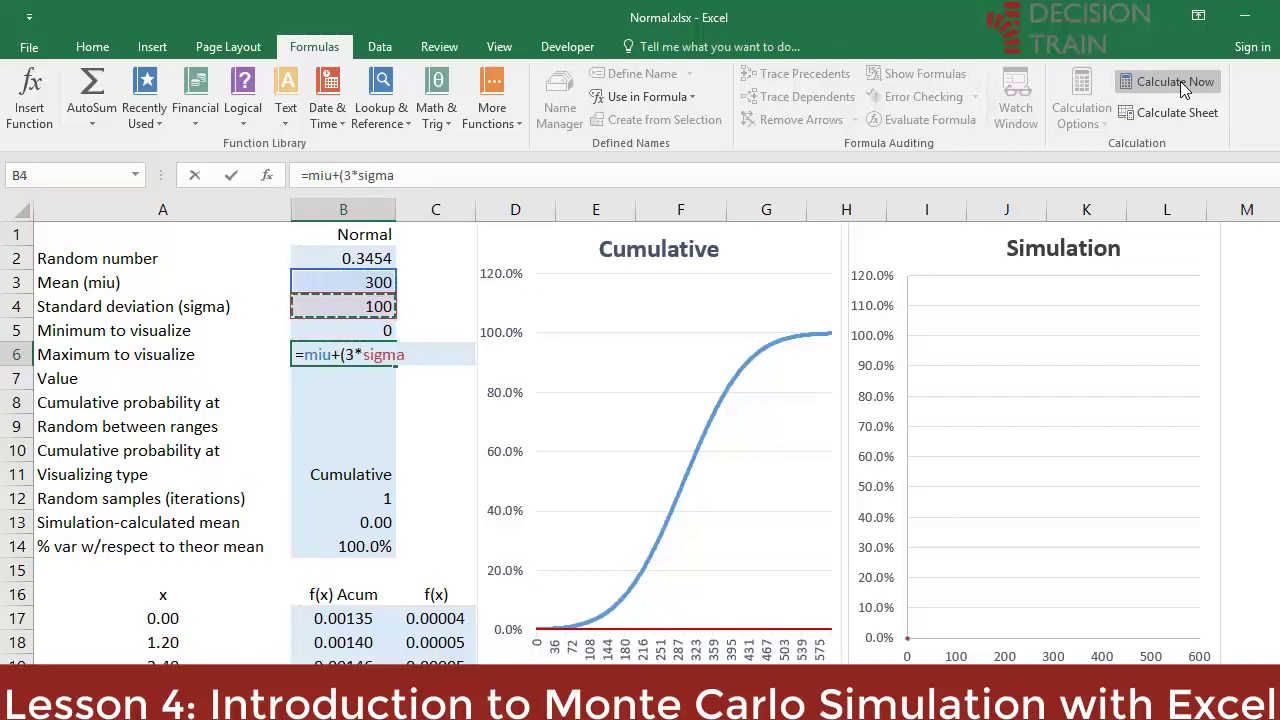
text())
key(ctrl+Return)
key(F2)
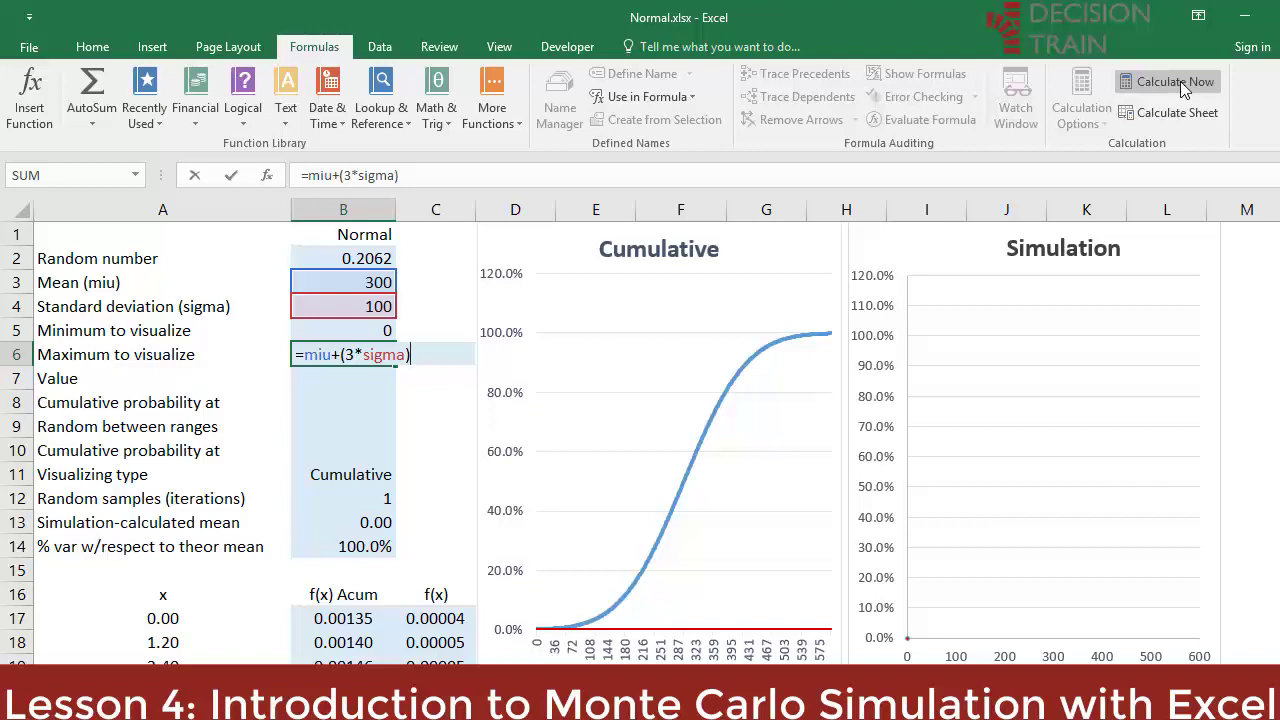
key(Escape)
key(shift+Up)
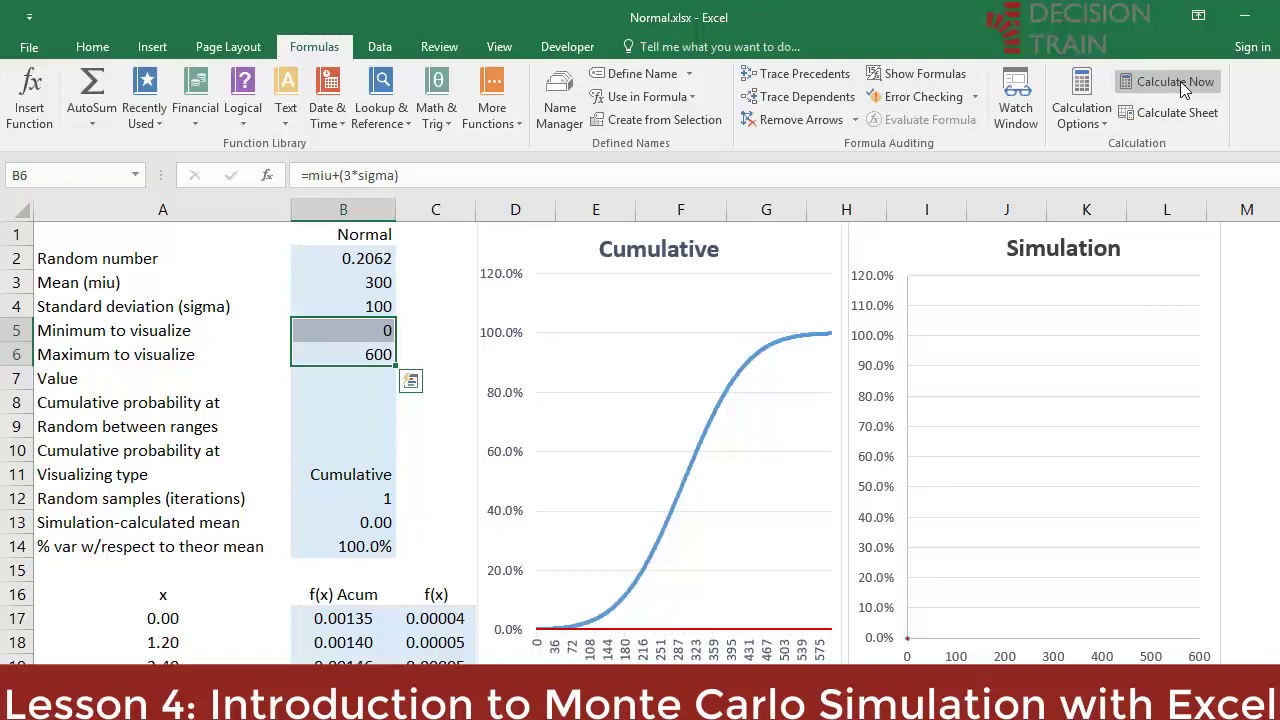
key(Down)
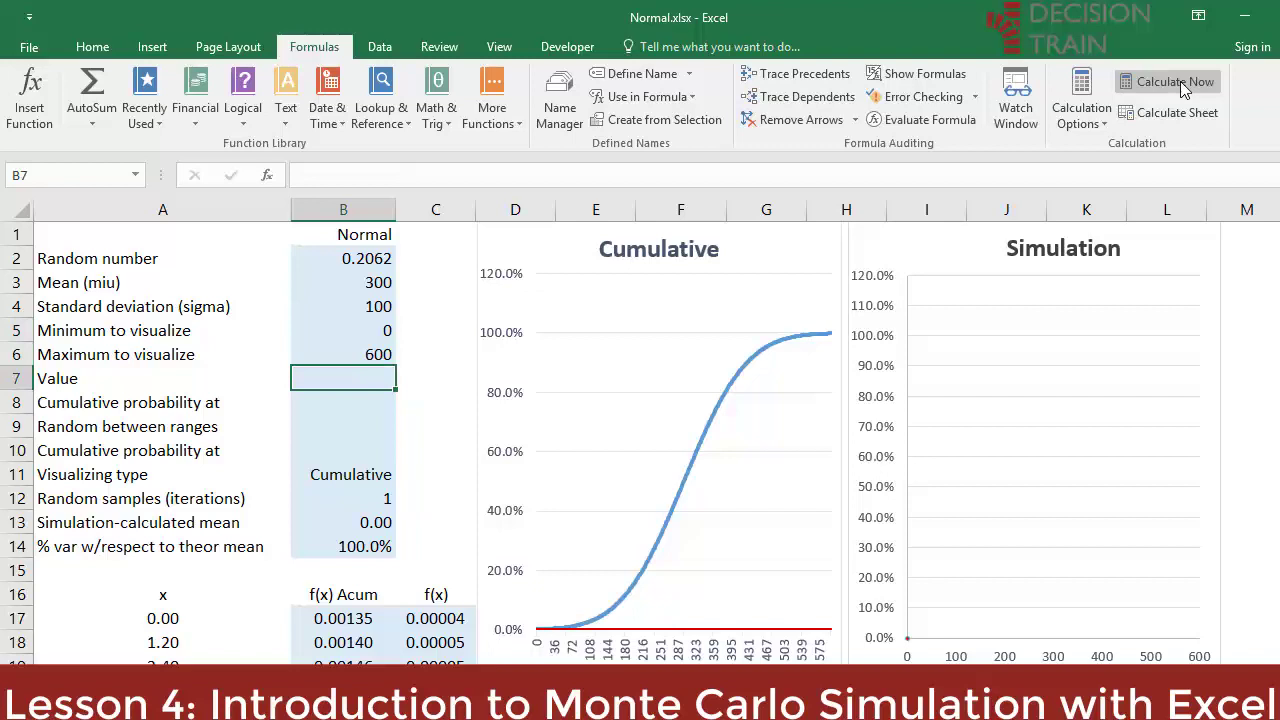
text(=norm)
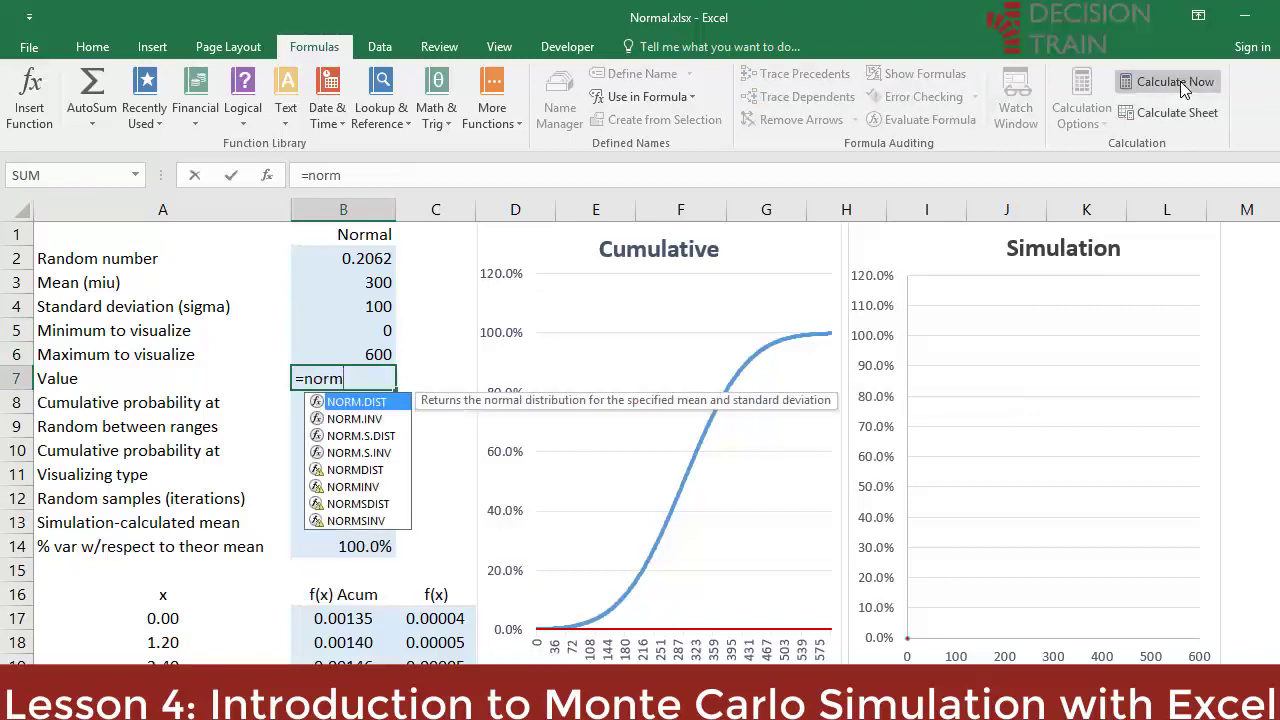
double_click(370, 403)
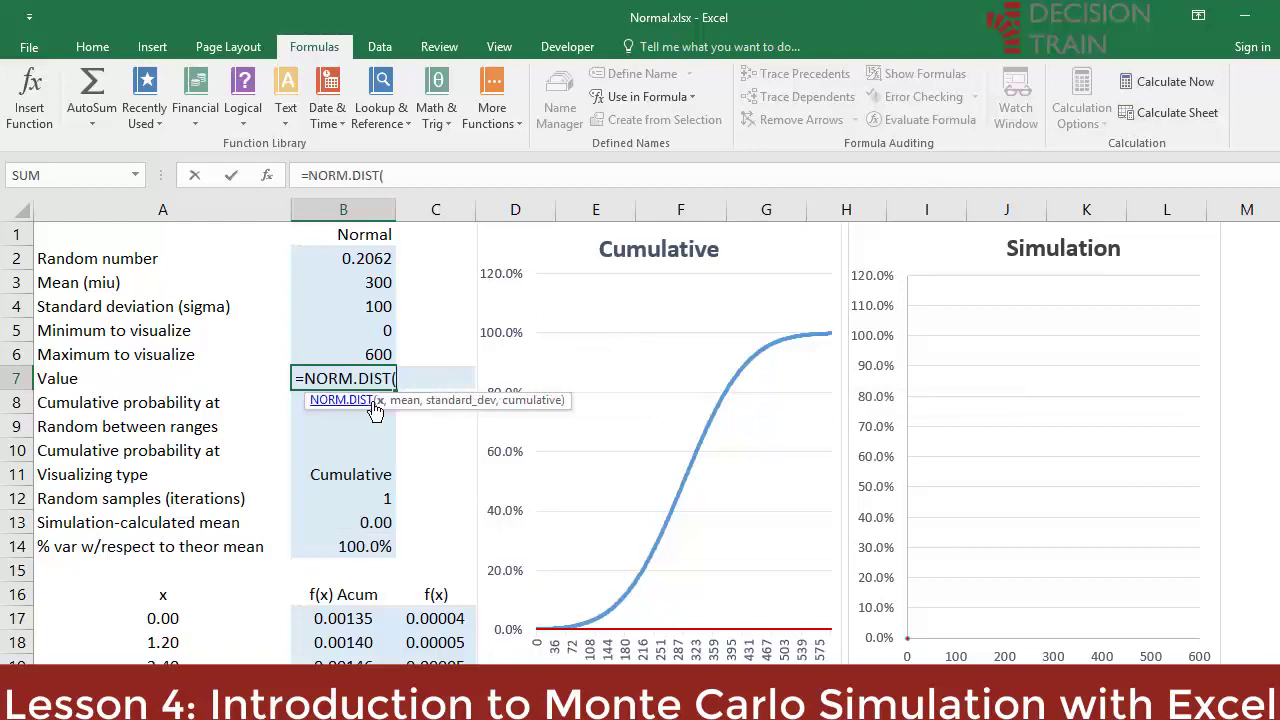
mouse_move(731, 386)
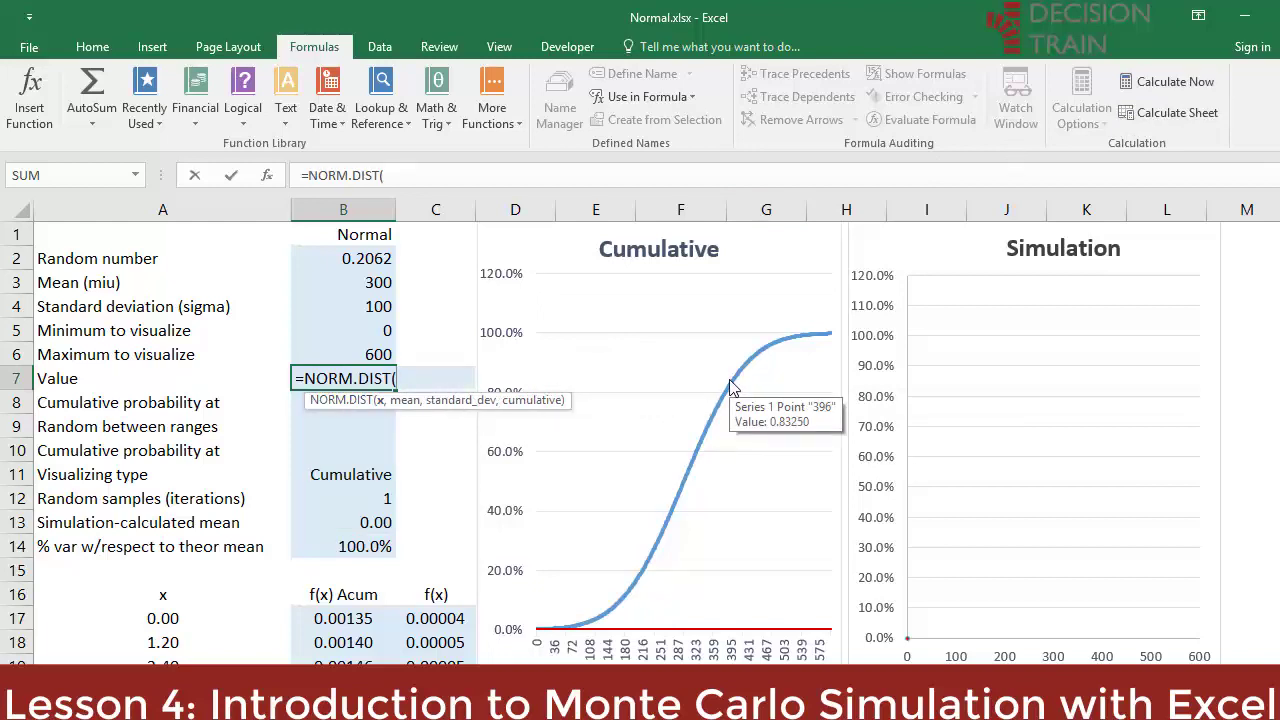
key(Escape)
key(Down)
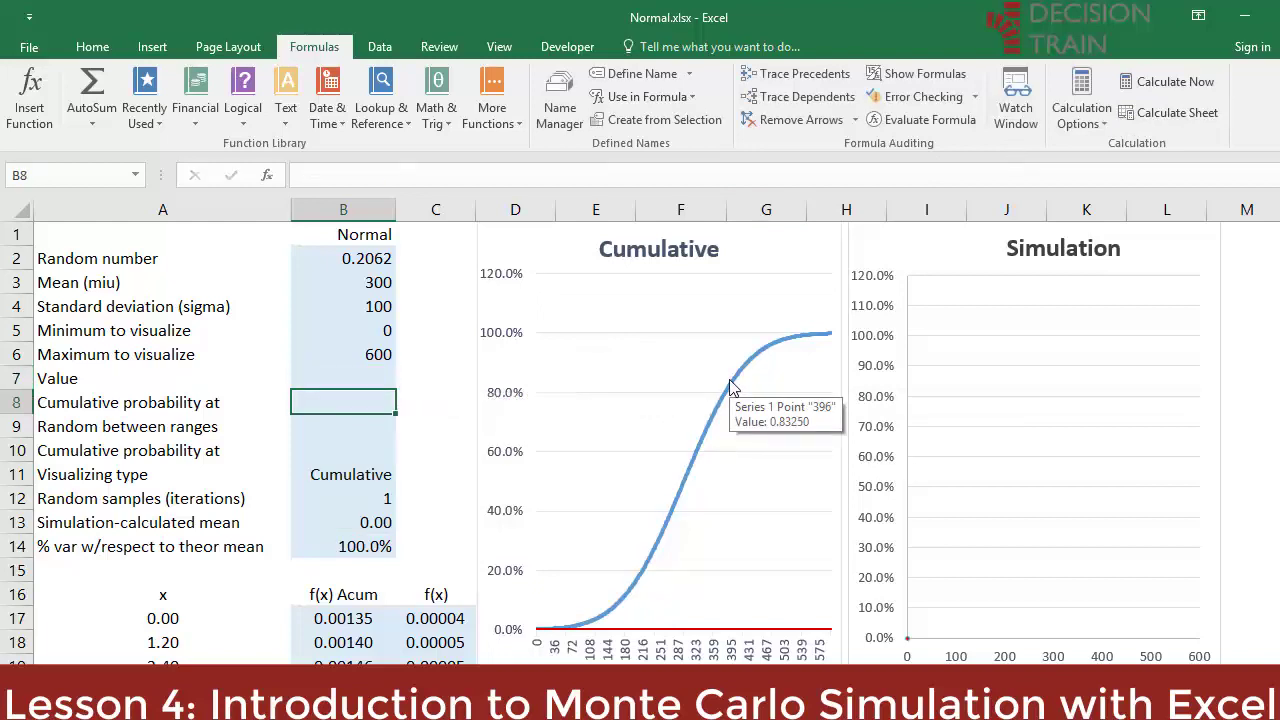
Step: Enter 250 as the Value in B7
key(Up)
text(250)
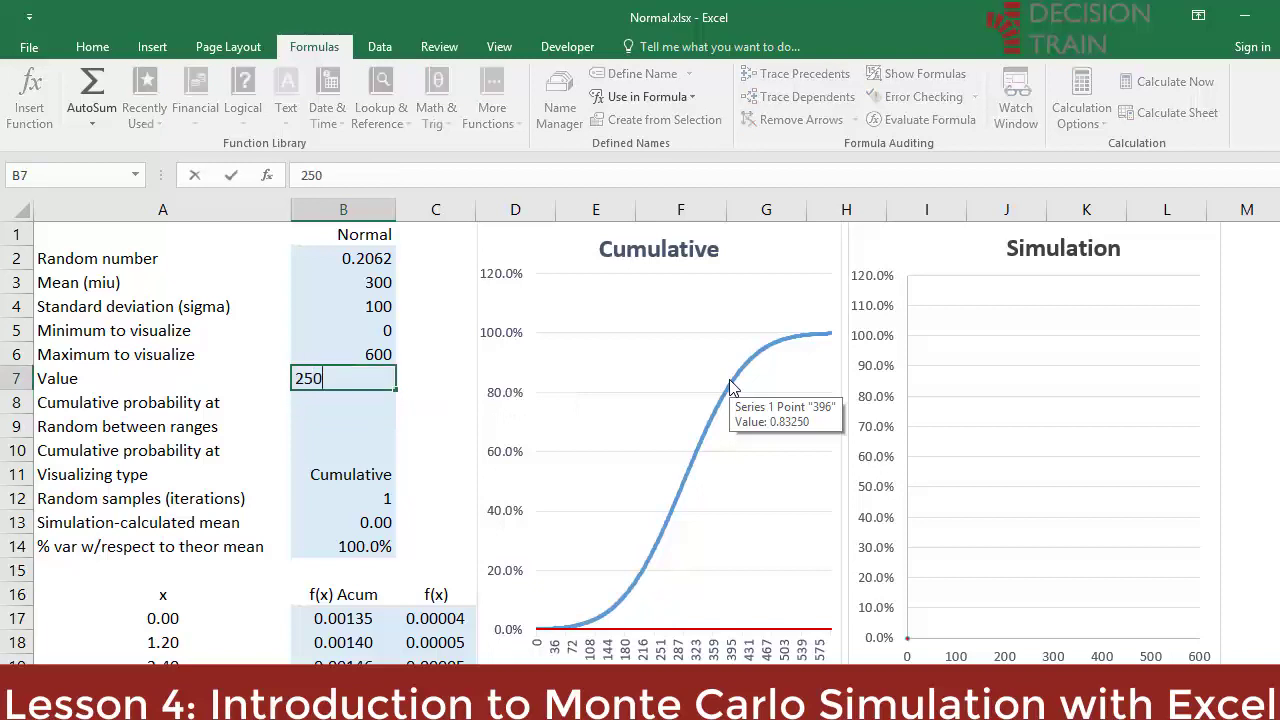
key(ctrl+Return)
Step: Calculate the cumulative probability at the Value in B8 with the formula =NORM.DIST(B7,miu,sigma,TRUE)
key(Down)
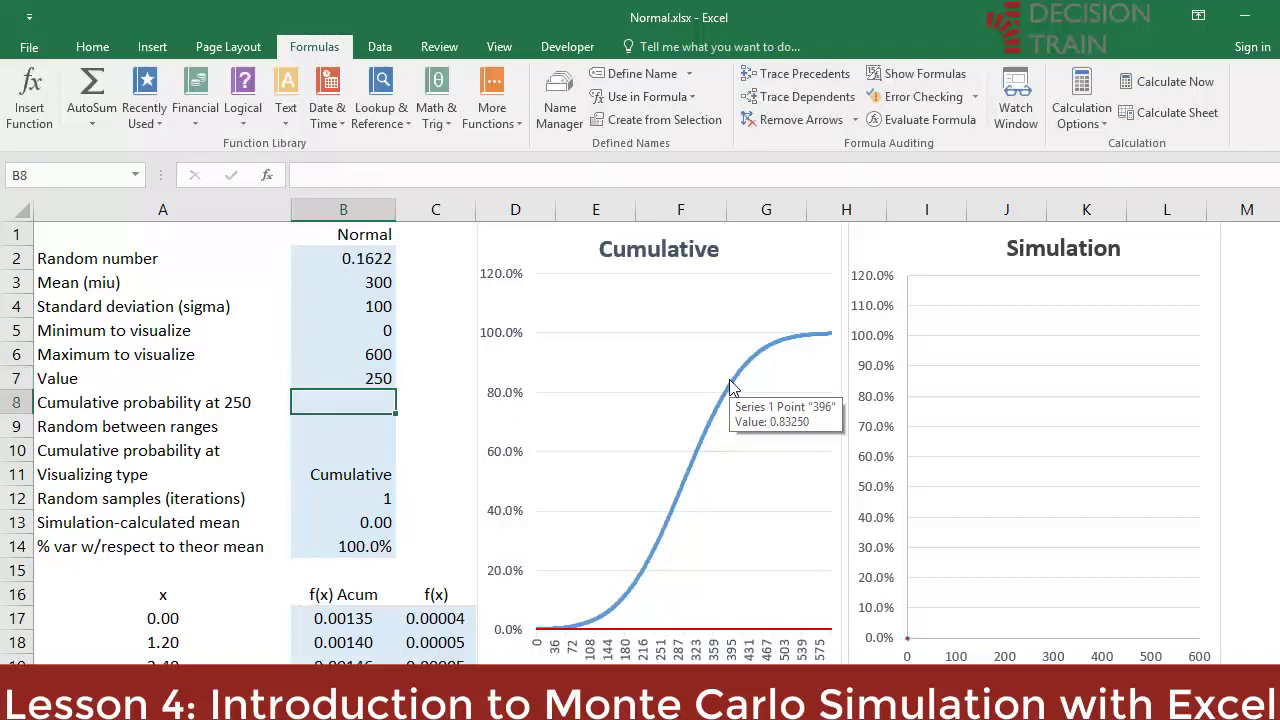
text(=no)
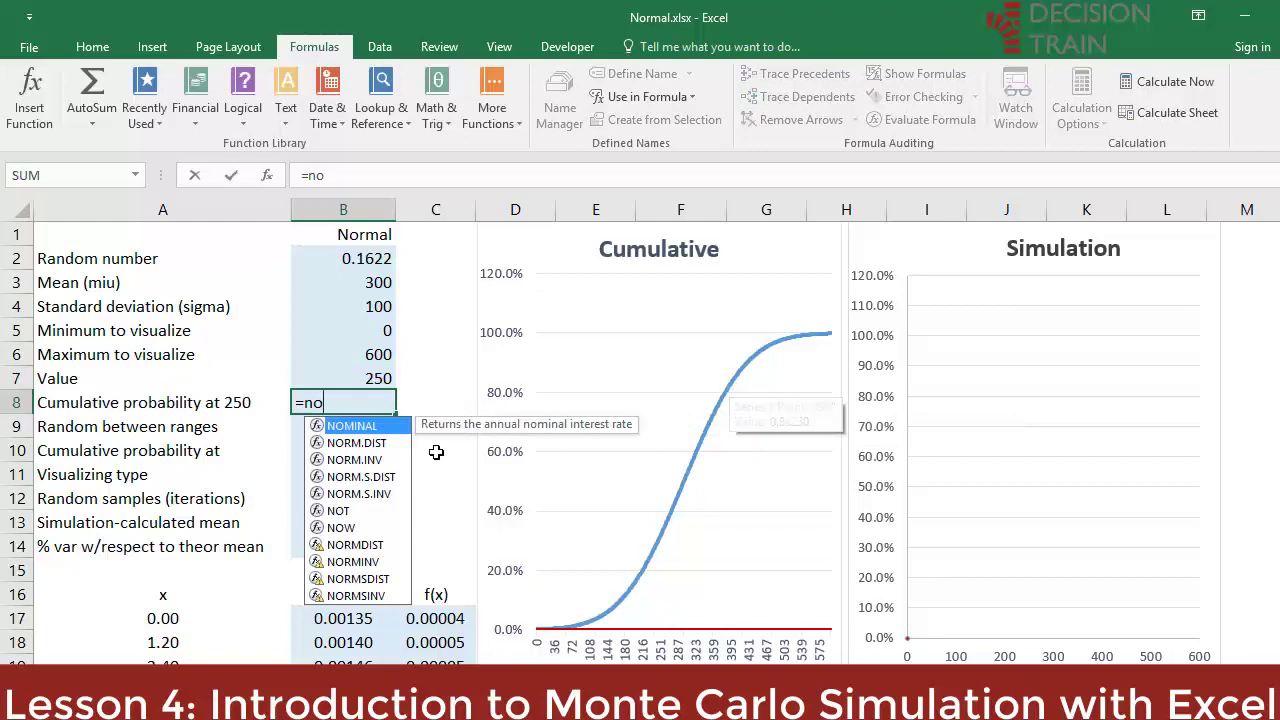
double_click(379, 445)
click(381, 378)
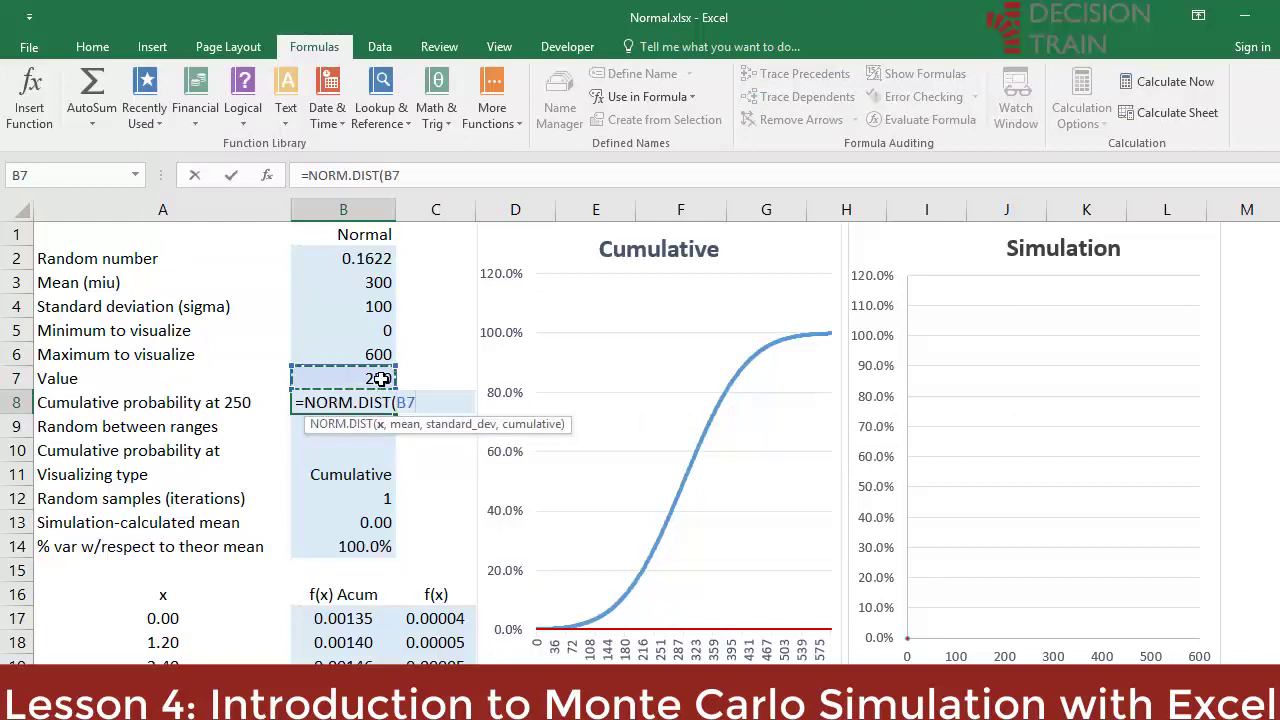
text(,)
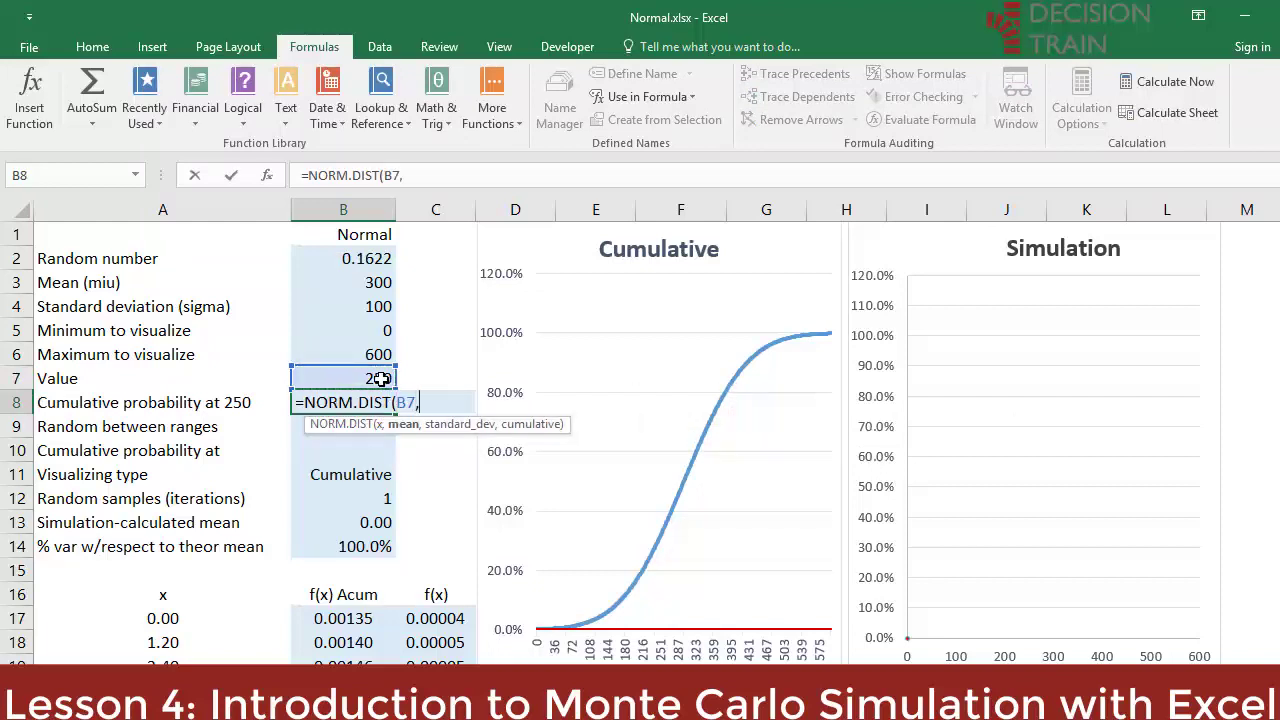
click(381, 282)
text(,)
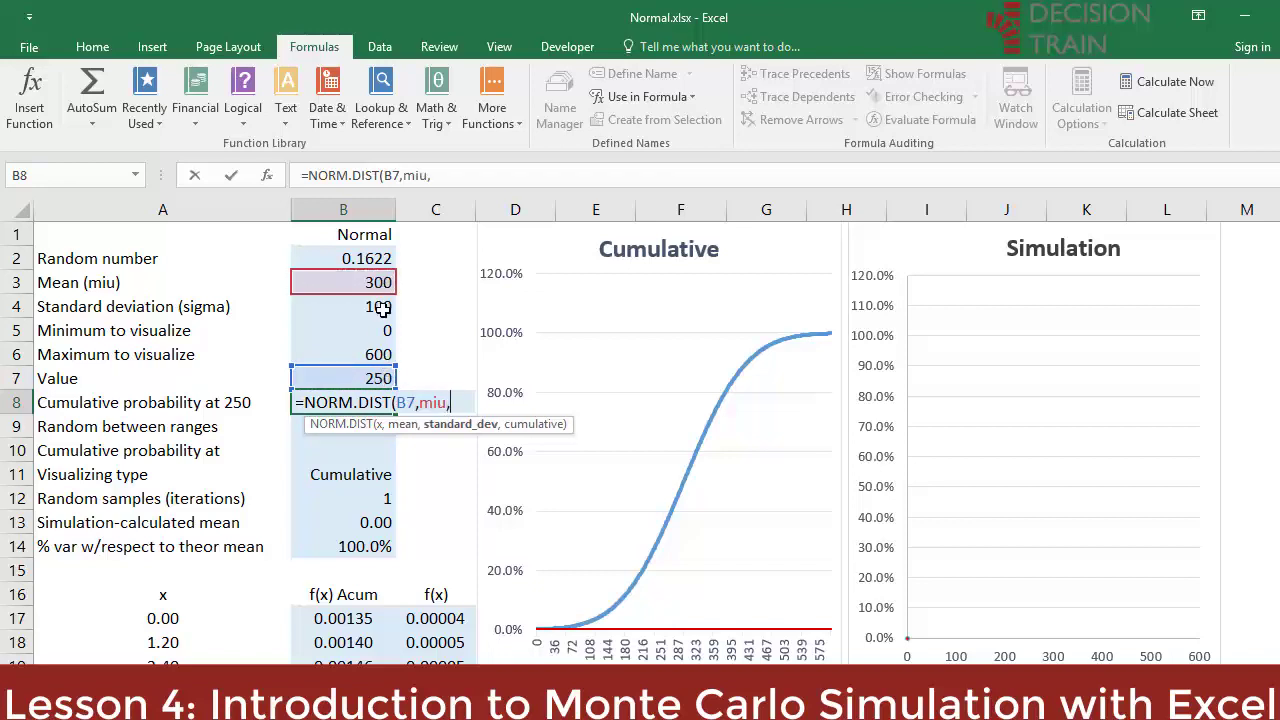
click(381, 307)
text(,)
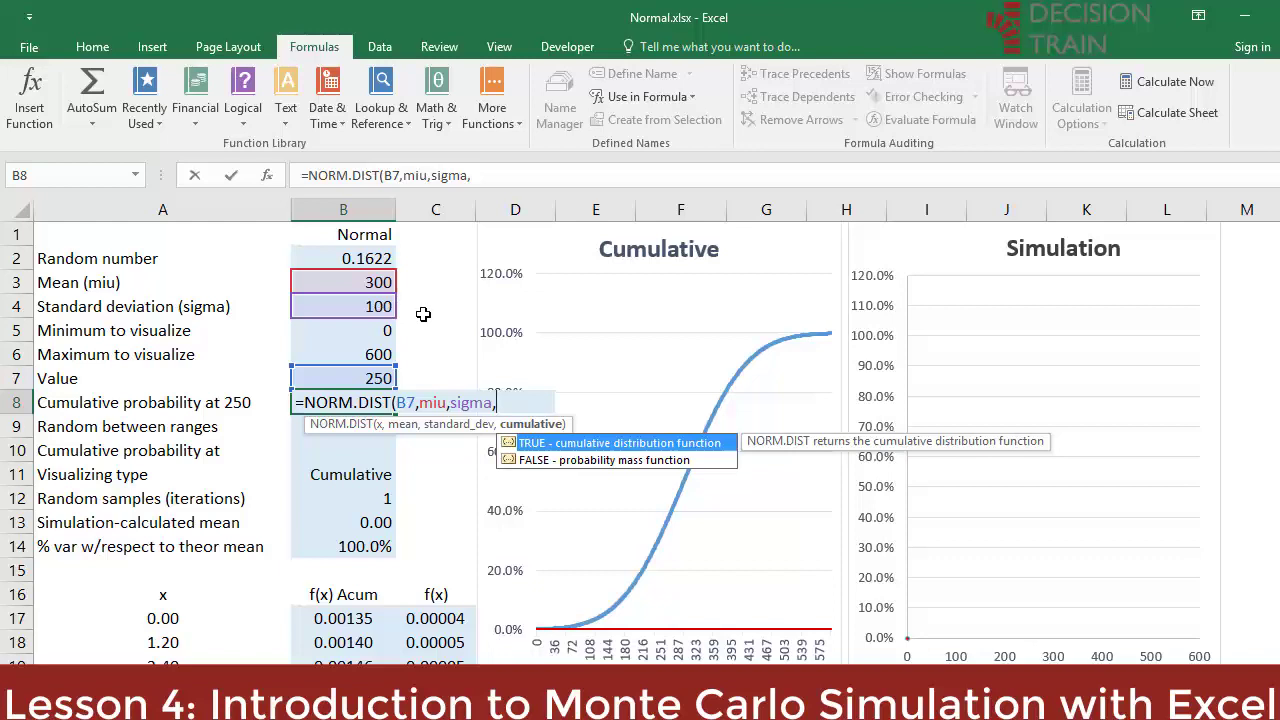
click(606, 464)
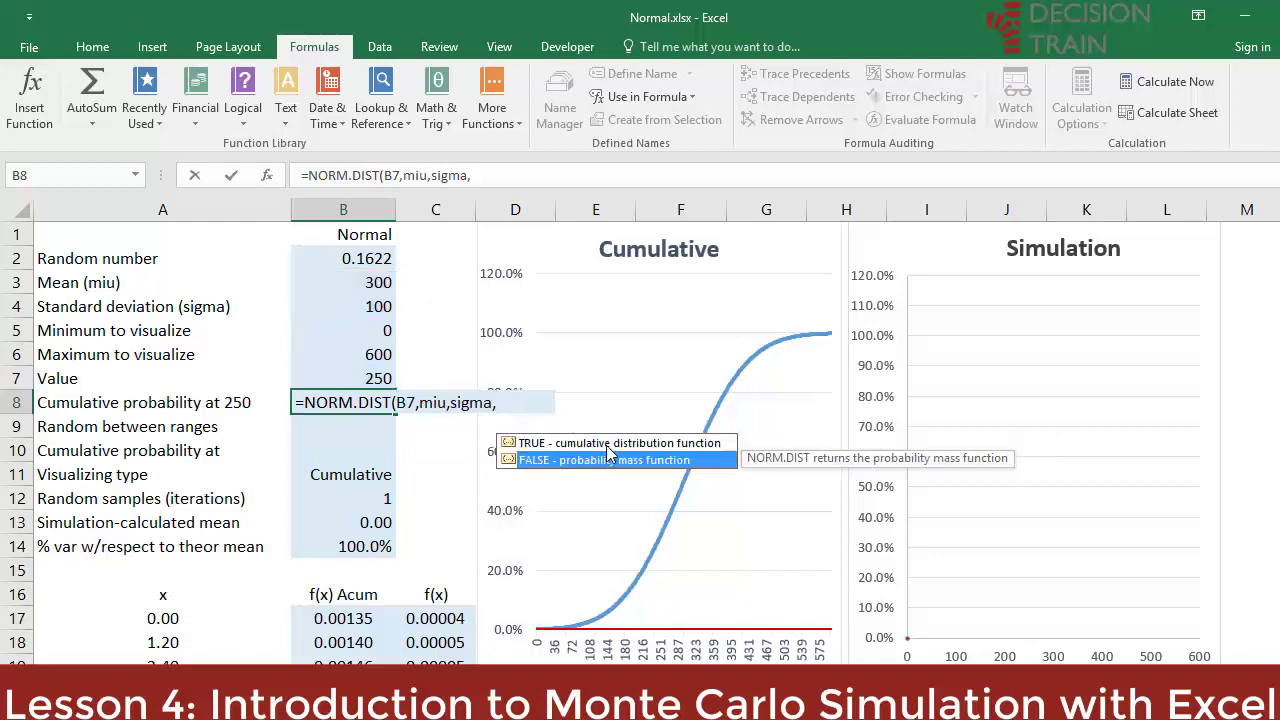
click(607, 446)
click(612, 463)
double_click(627, 446)
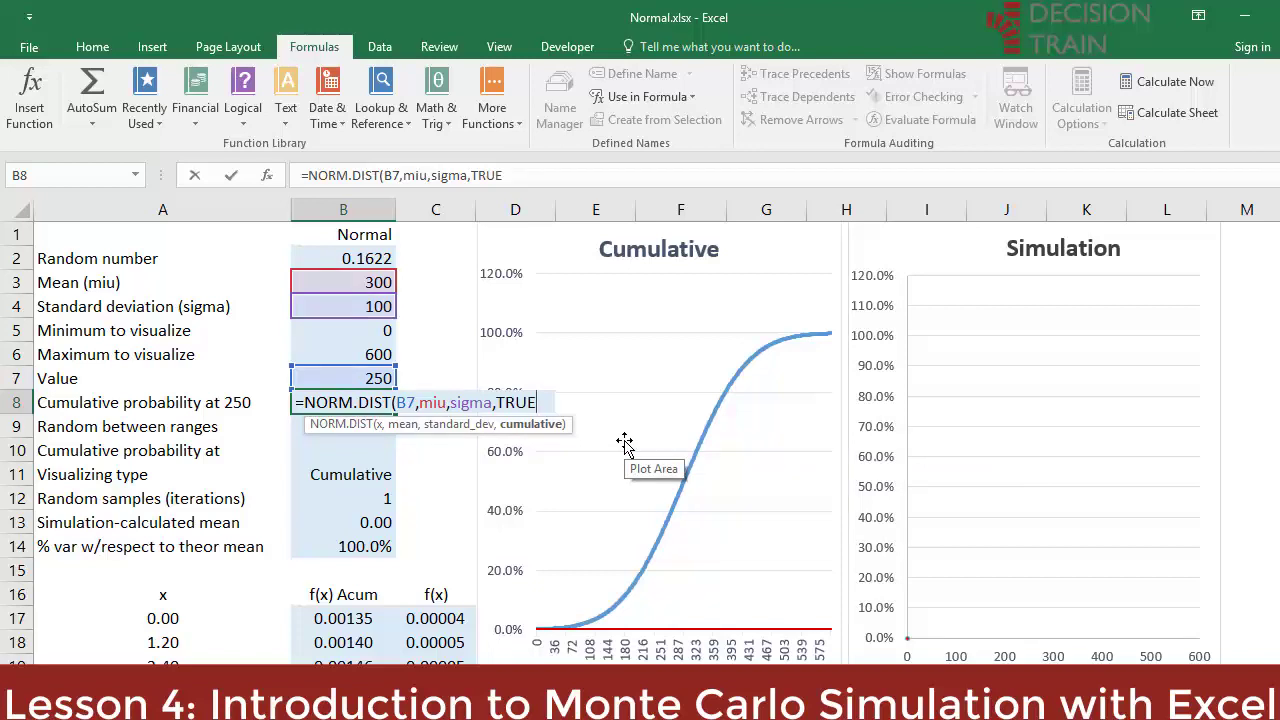
text())
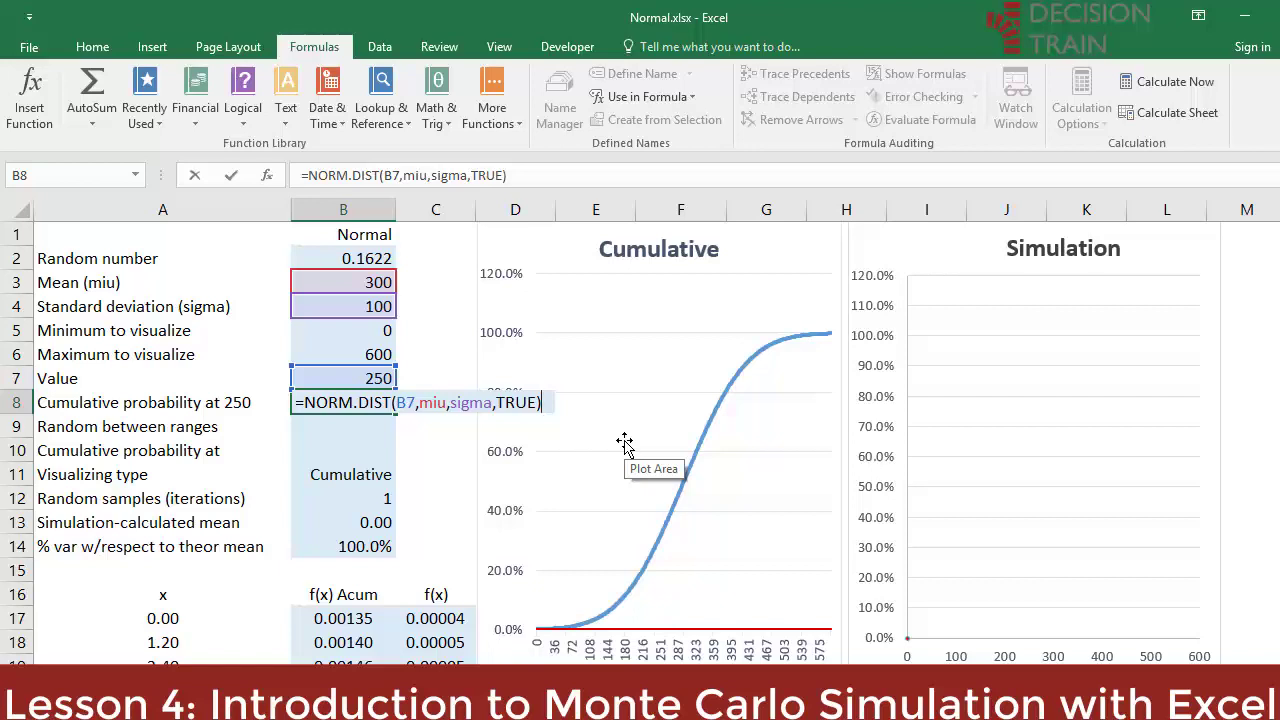
key(ctrl+Return)
key(F2)
key(Escape)
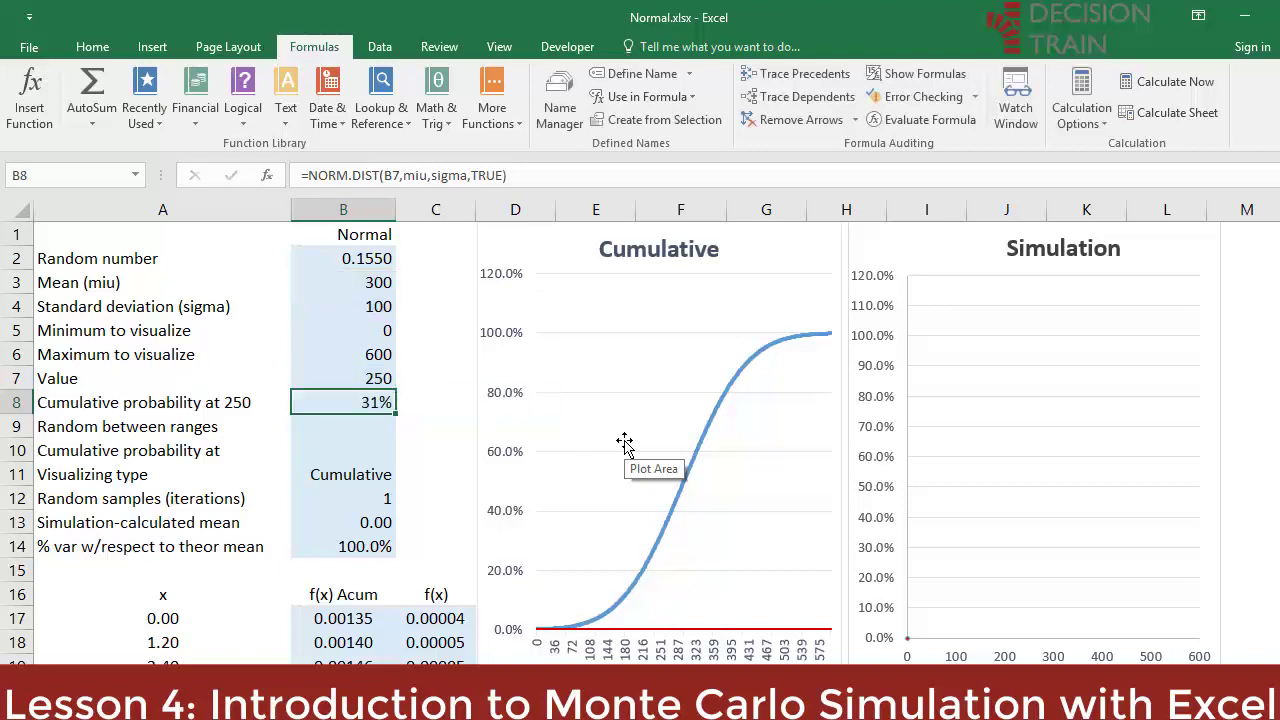
Step: Change the Value in B7 to 500 and review the references of the cumulative probability formula in B8
key(F2)
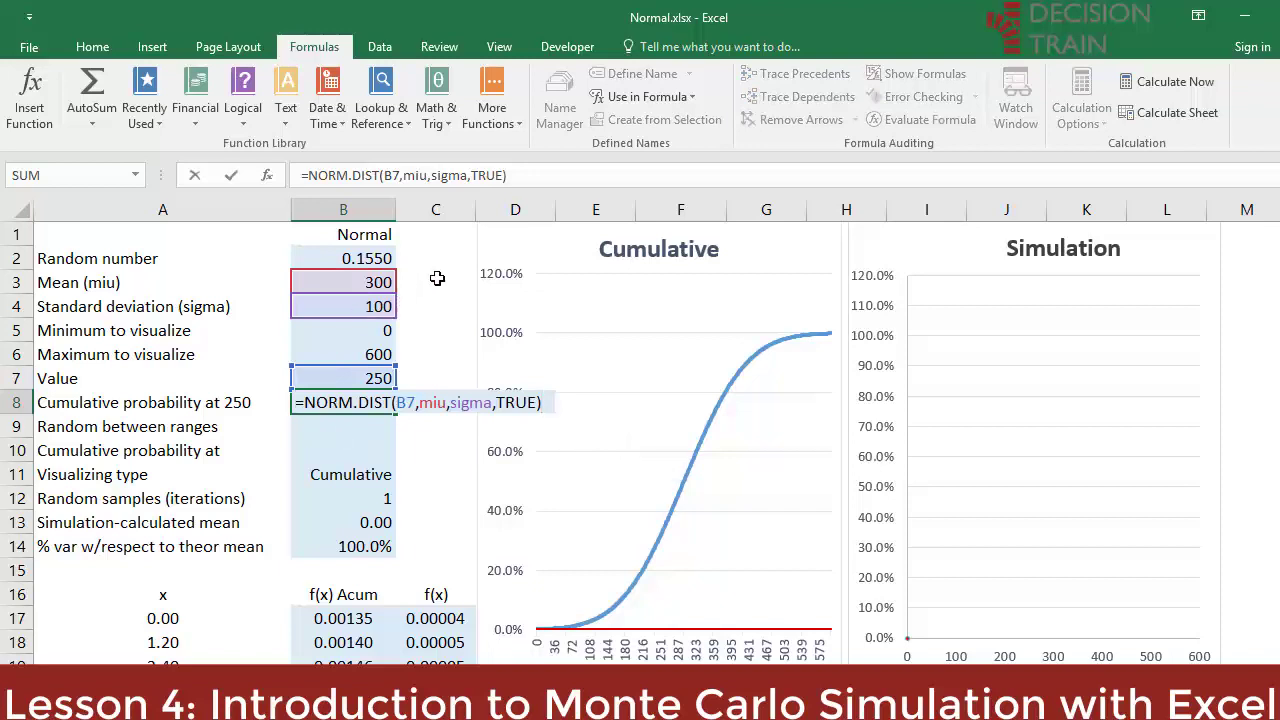
key(Escape)
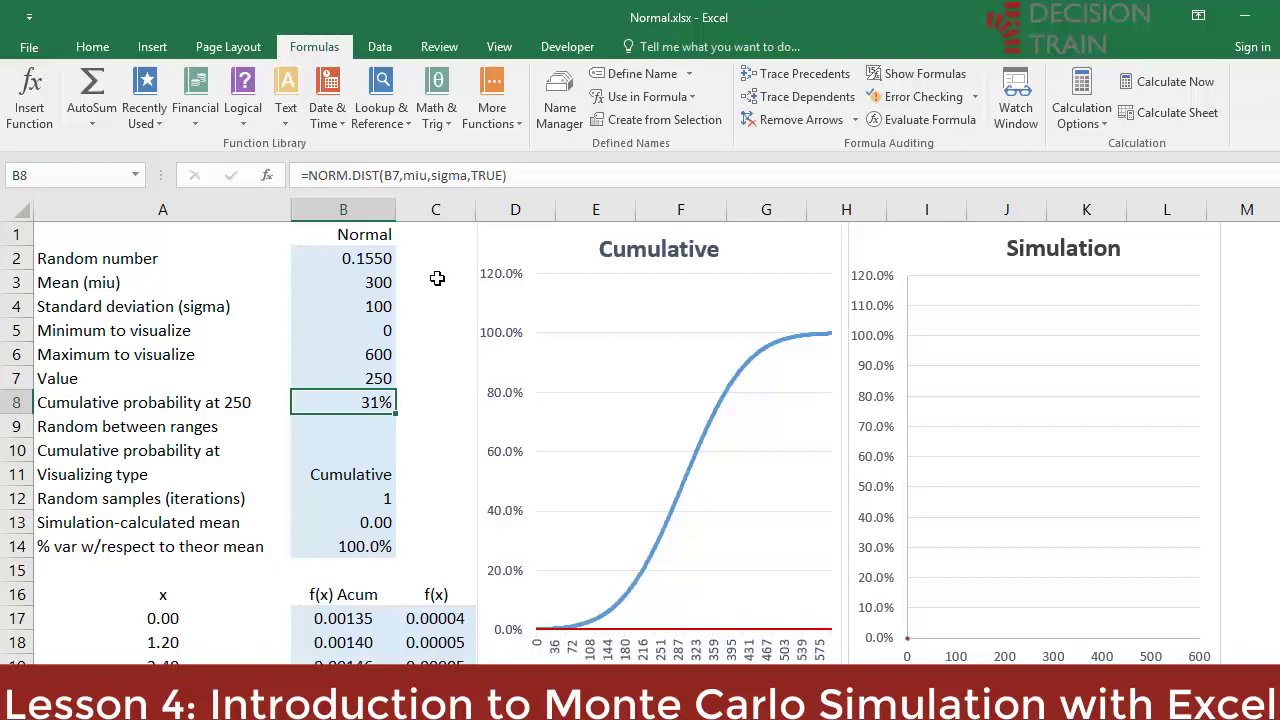
key(Up)
text(500)
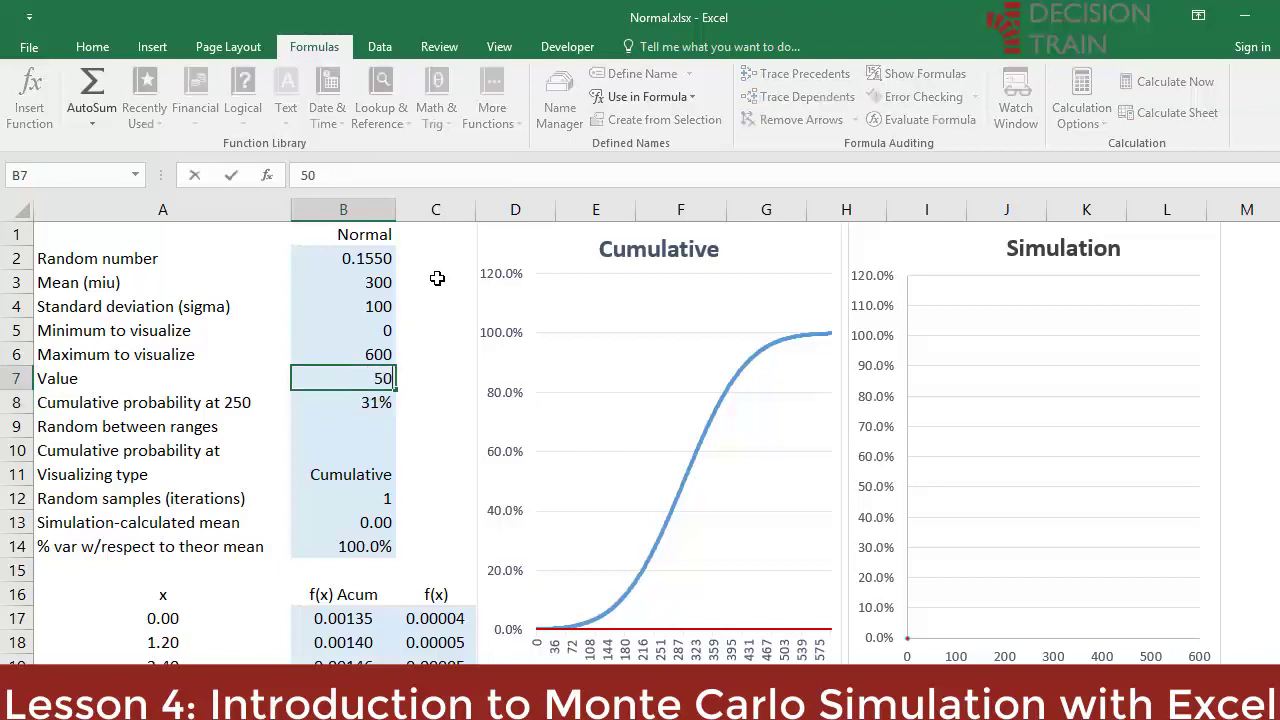
key(ctrl+Return)
key(Down)
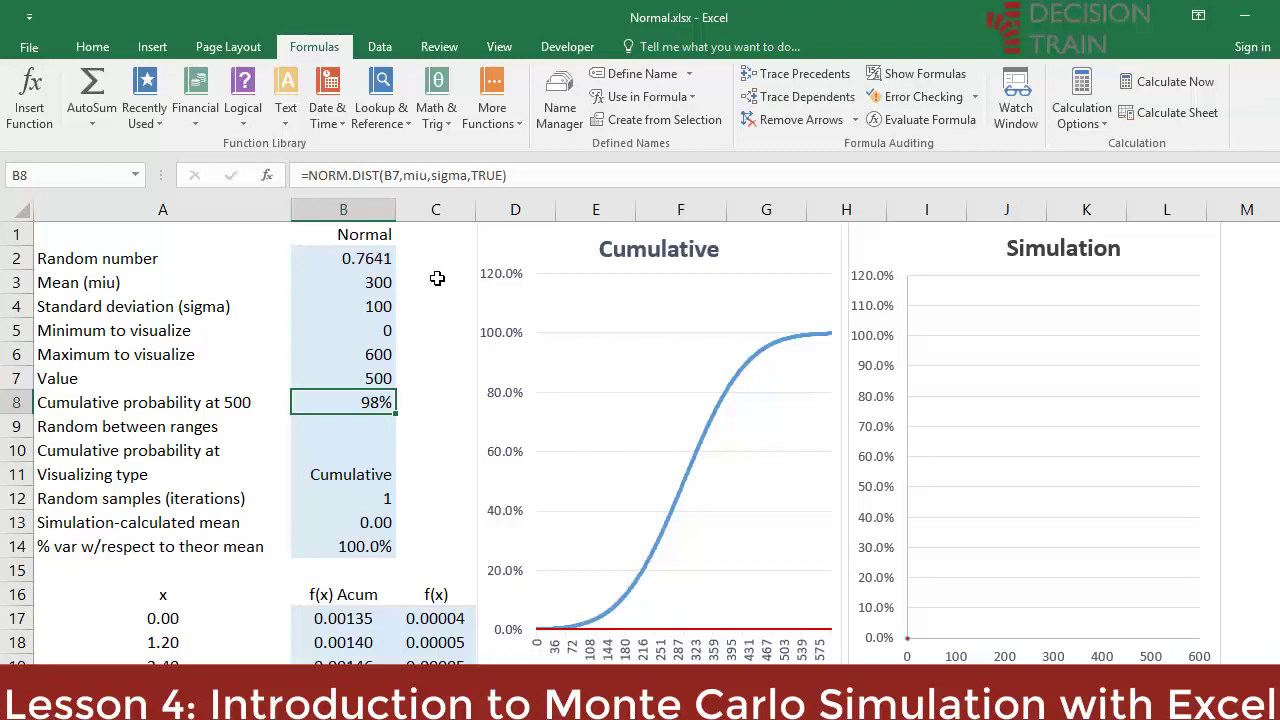
key(F2)
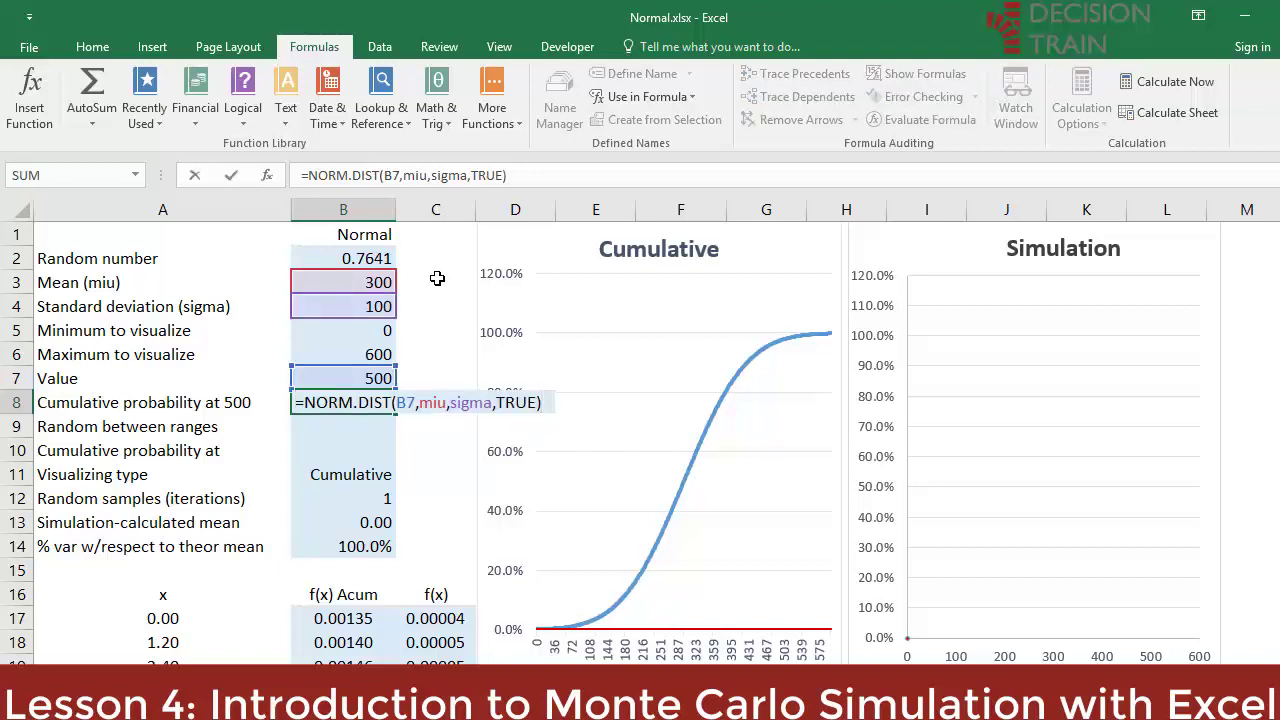
key(Escape)
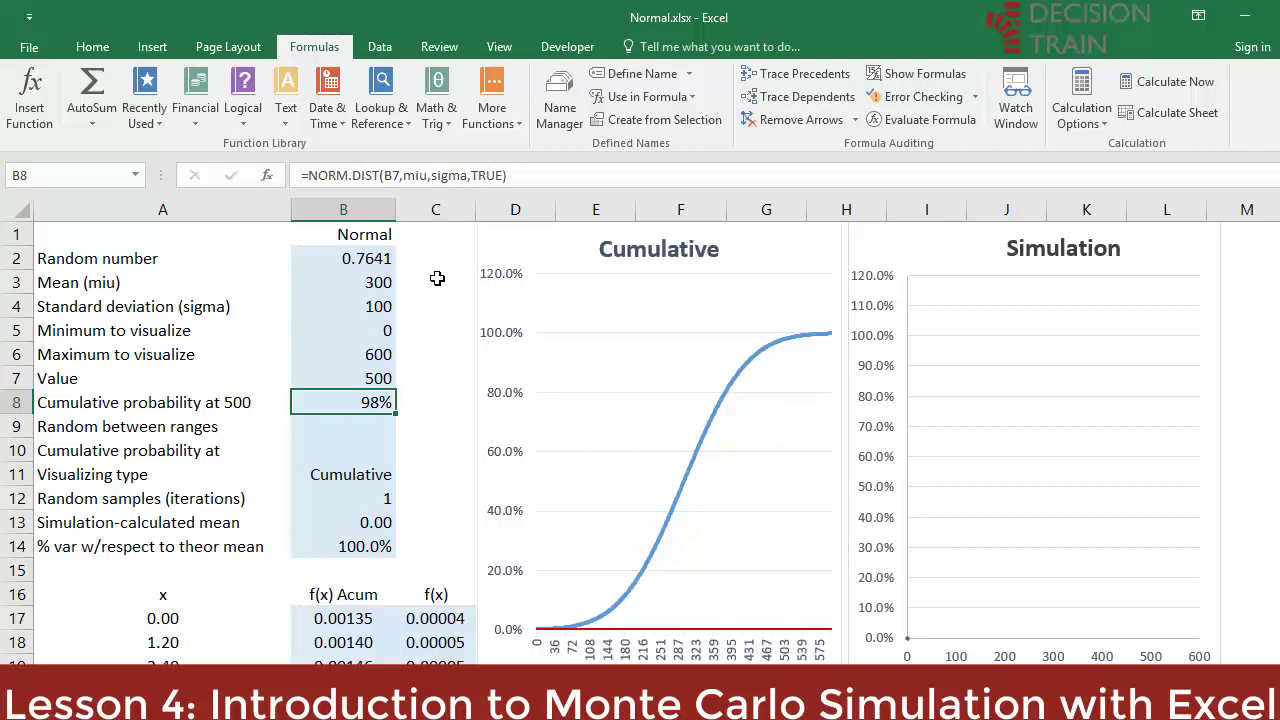
Step: Set the Value in B7 to 300 and check the cumulative probability in B8
key(Up)
text(300)
key(ctrl+Return)
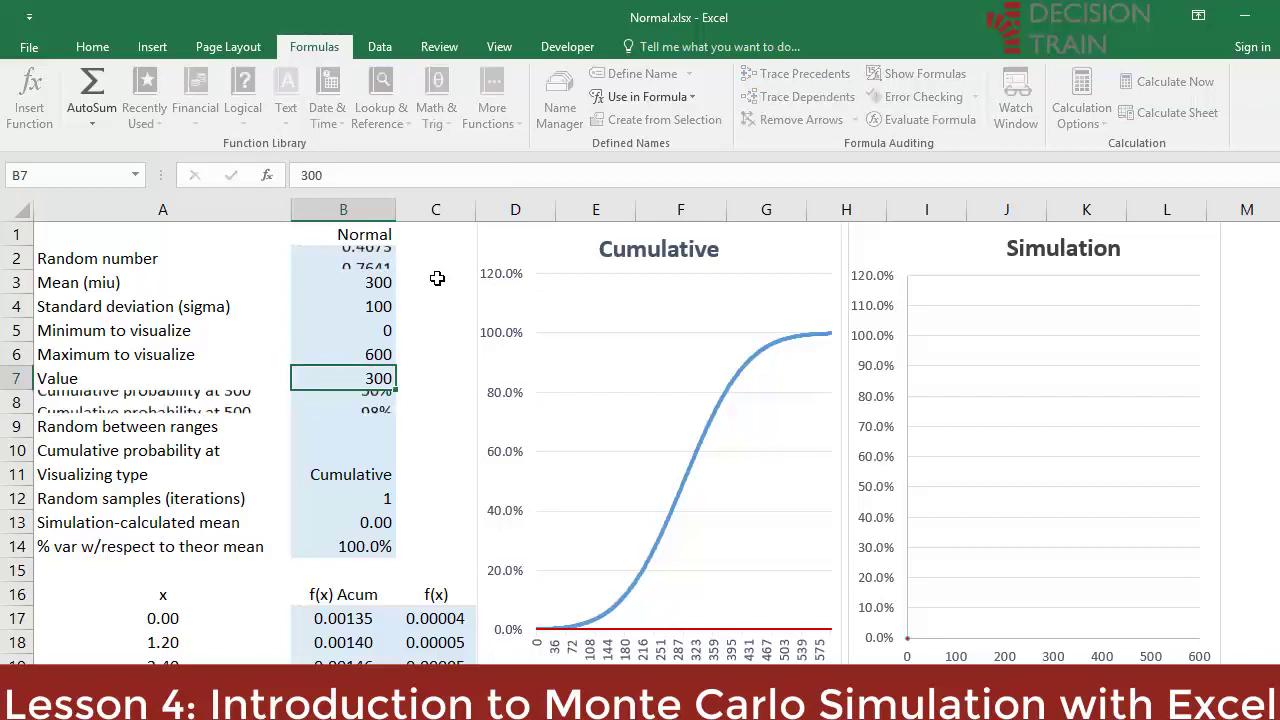
key(Down)
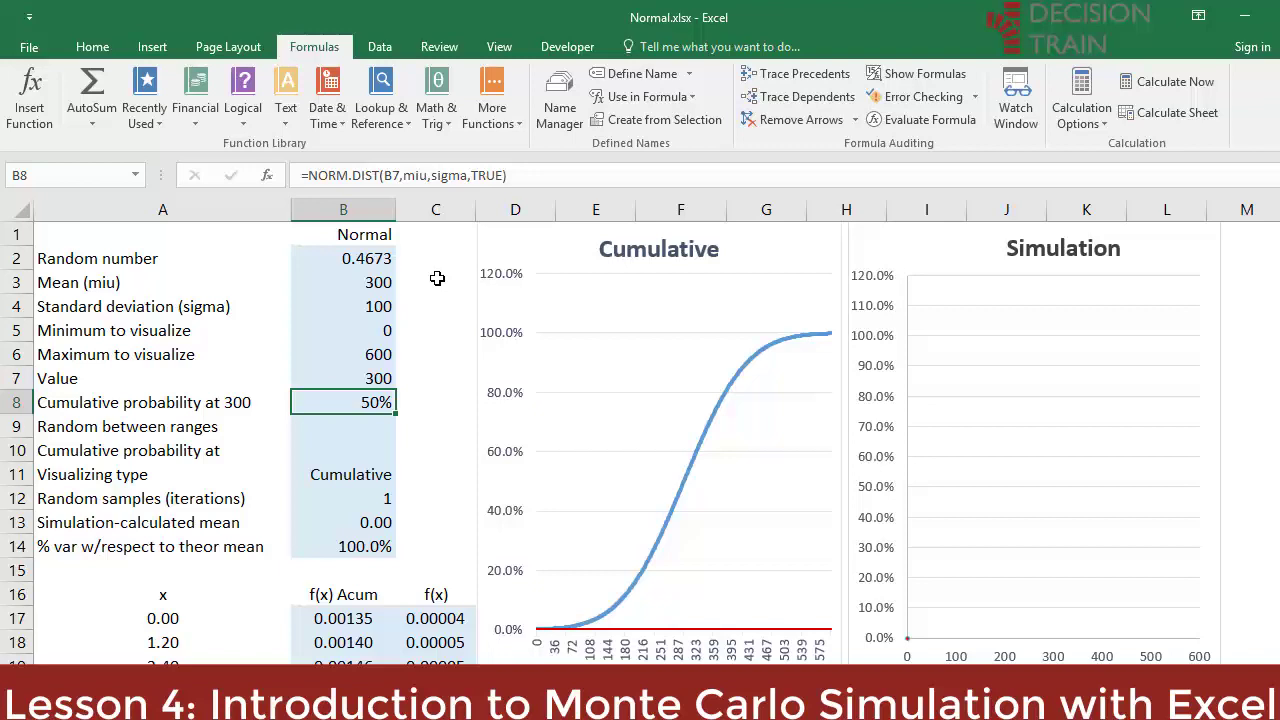
Step: Generate the random value between ranges in B9 with the formula =RANDBETWEEN(minimum,maximum) and review its references
key(Down)
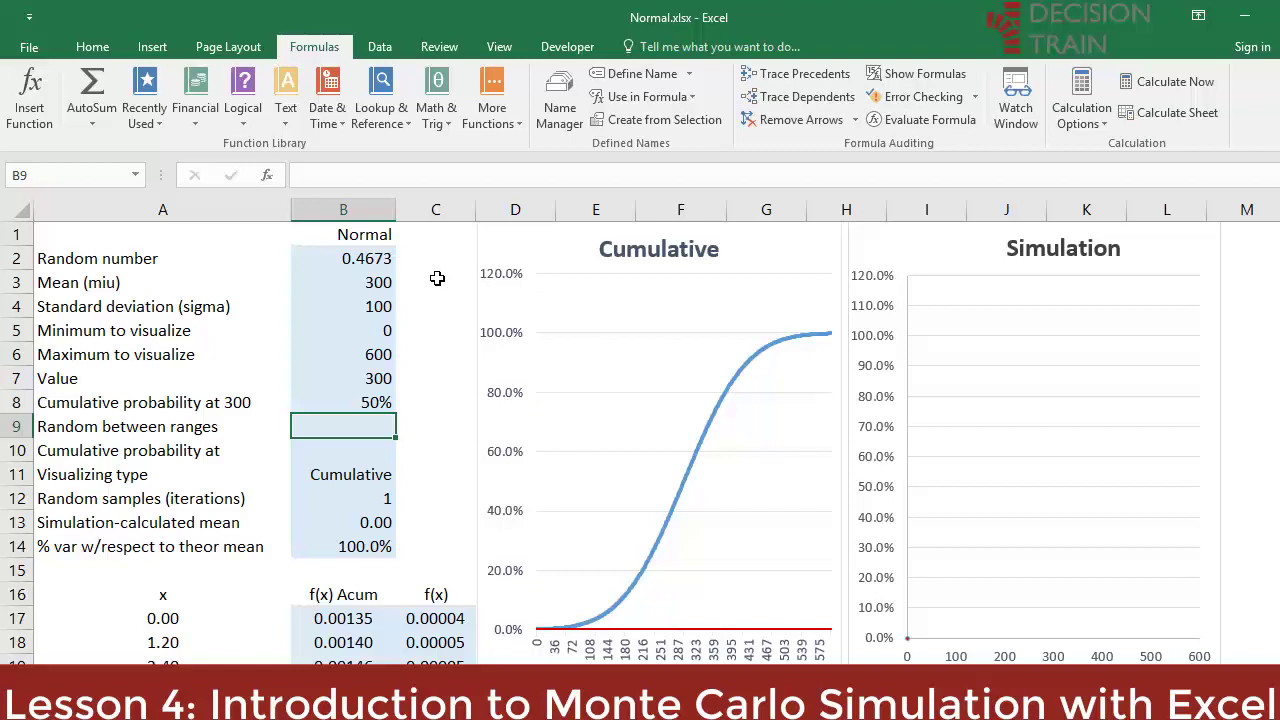
text(=ran)
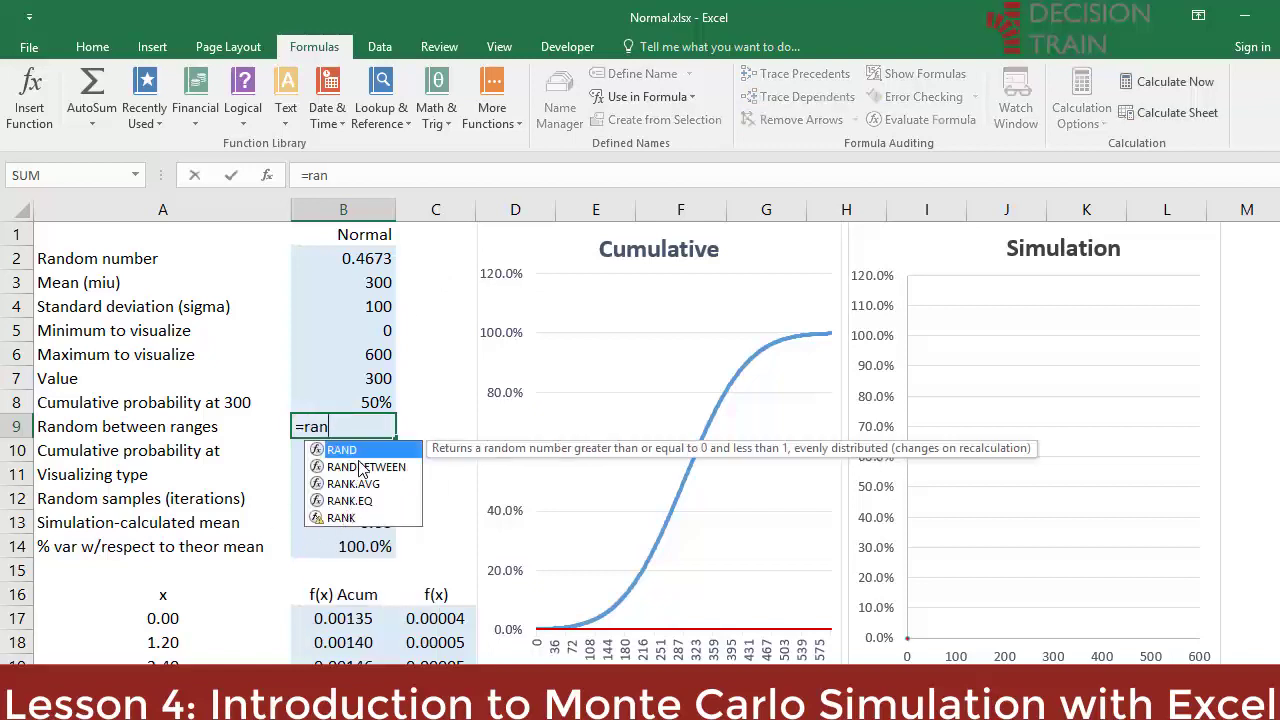
double_click(362, 467)
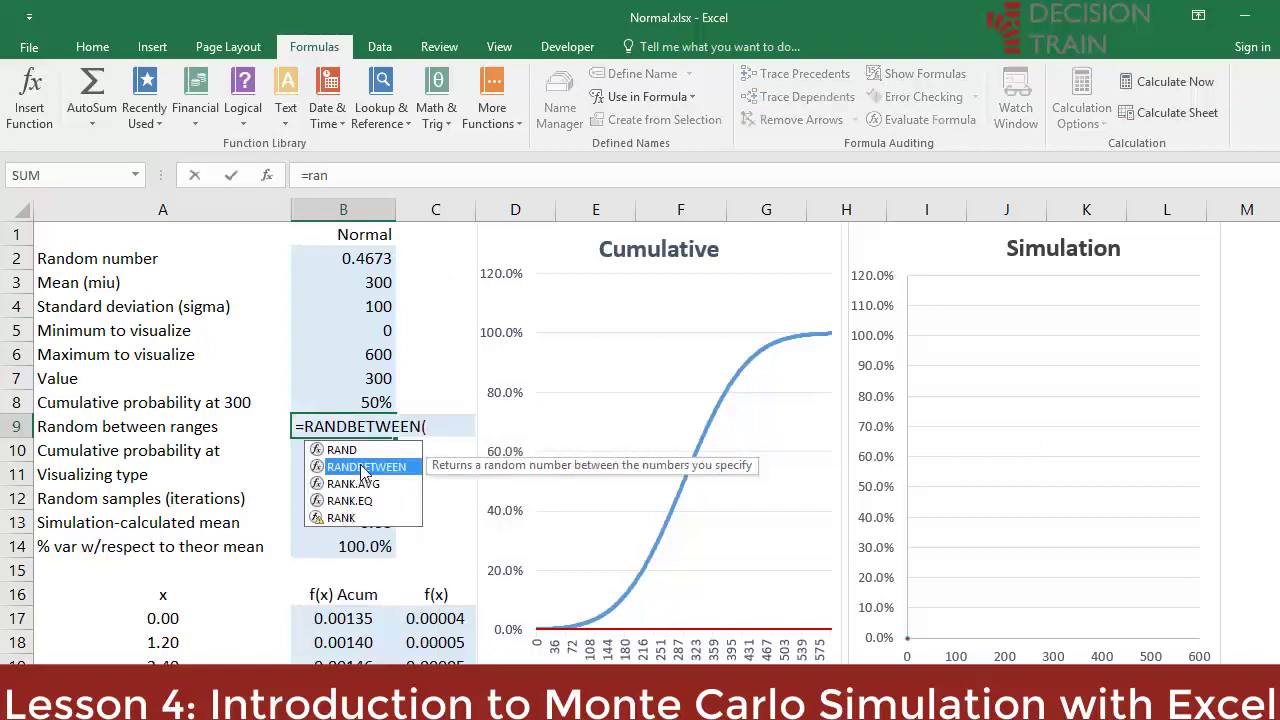
click(381, 328)
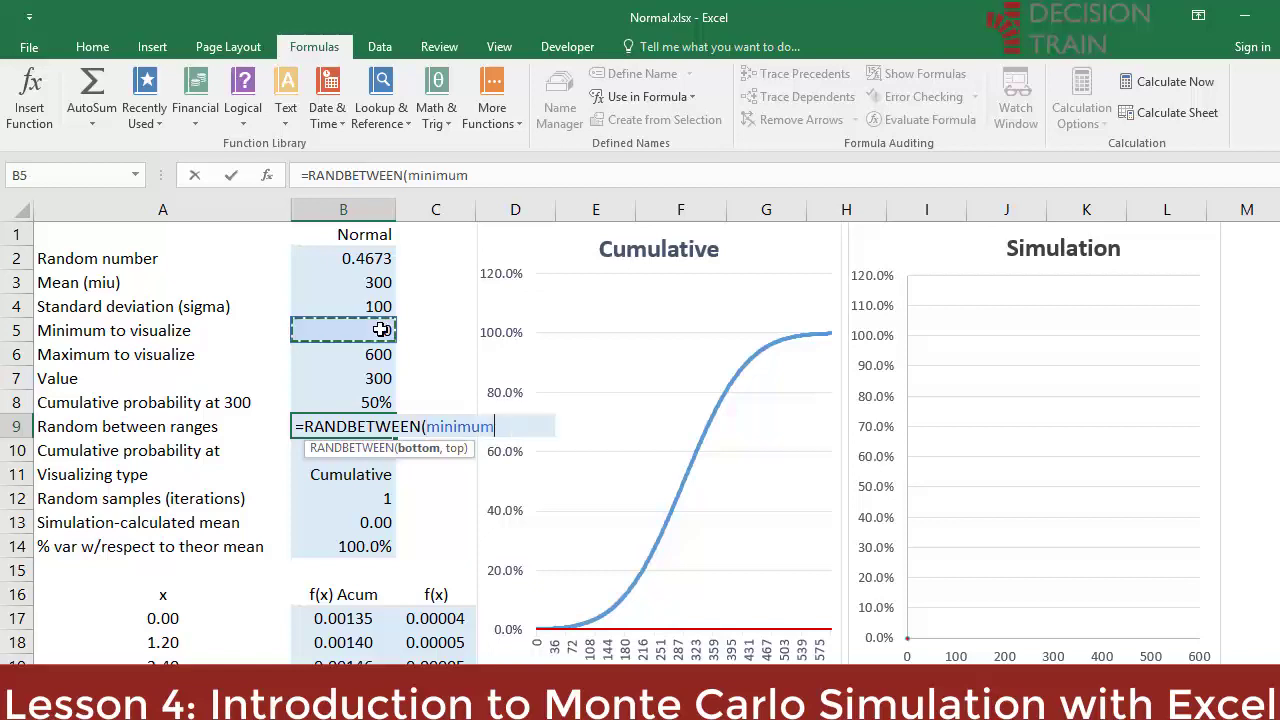
text(,)
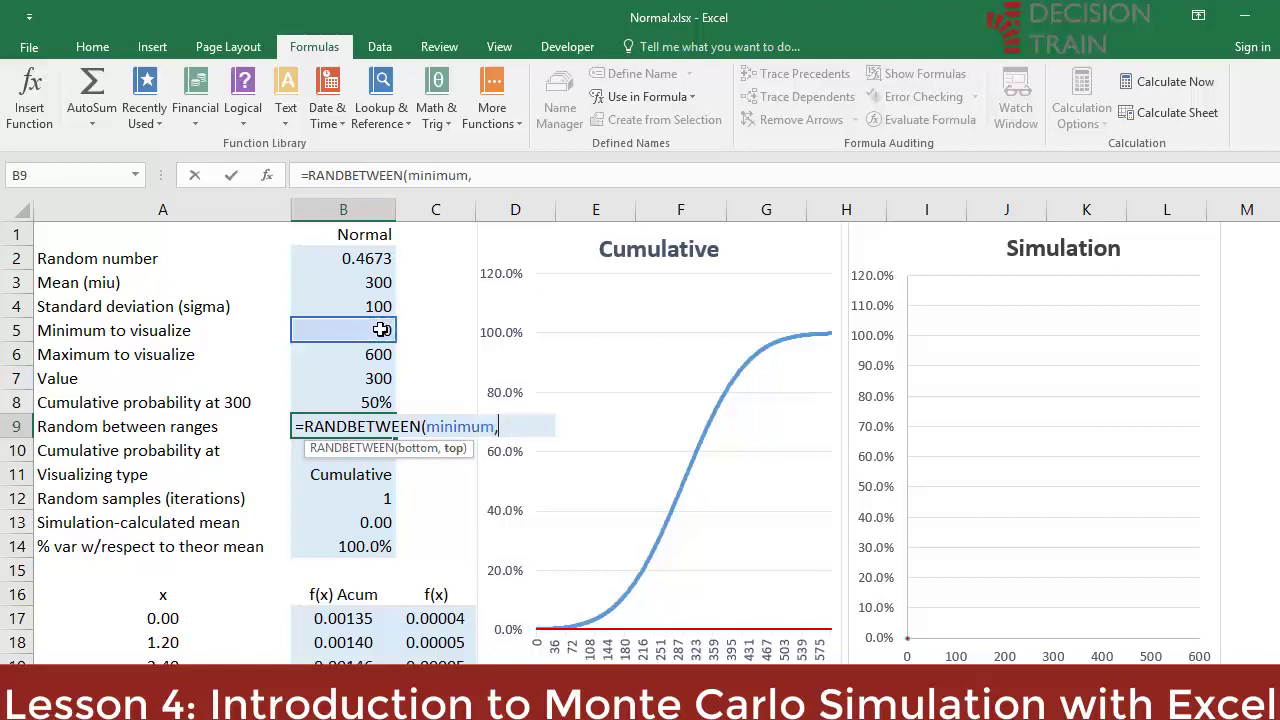
click(378, 355)
text())
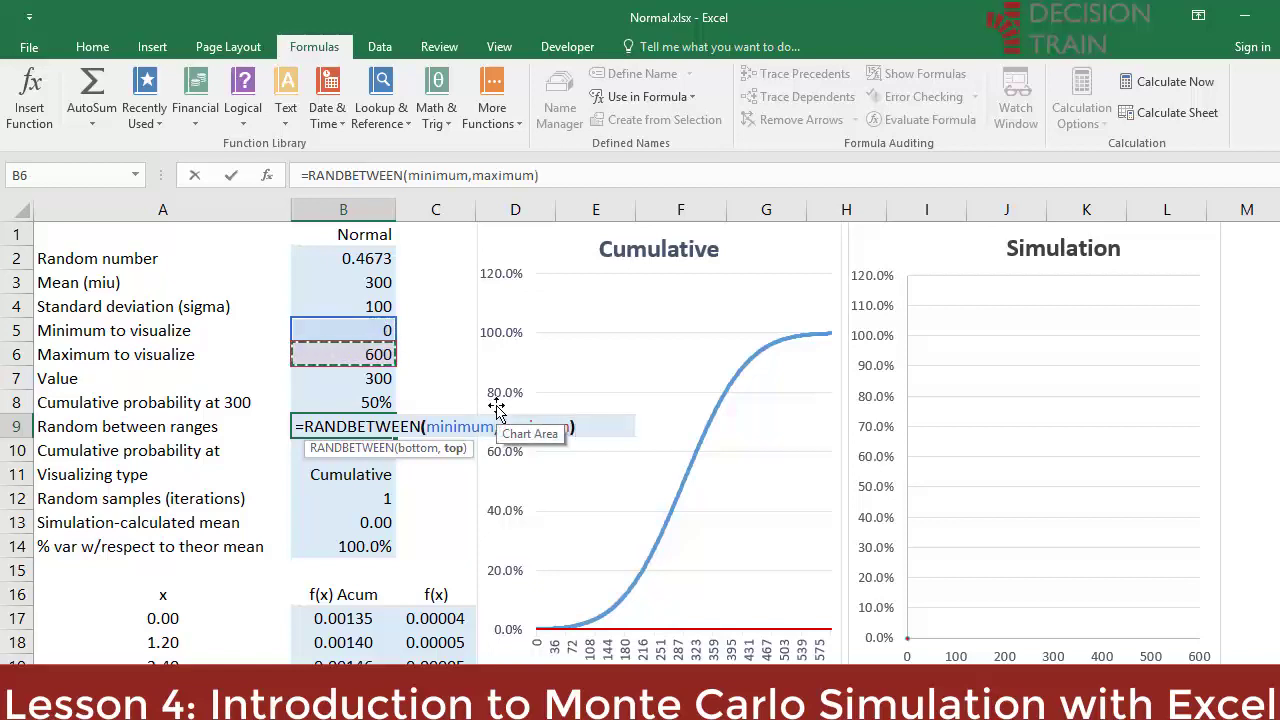
key(ctrl+Return)
key(F2)
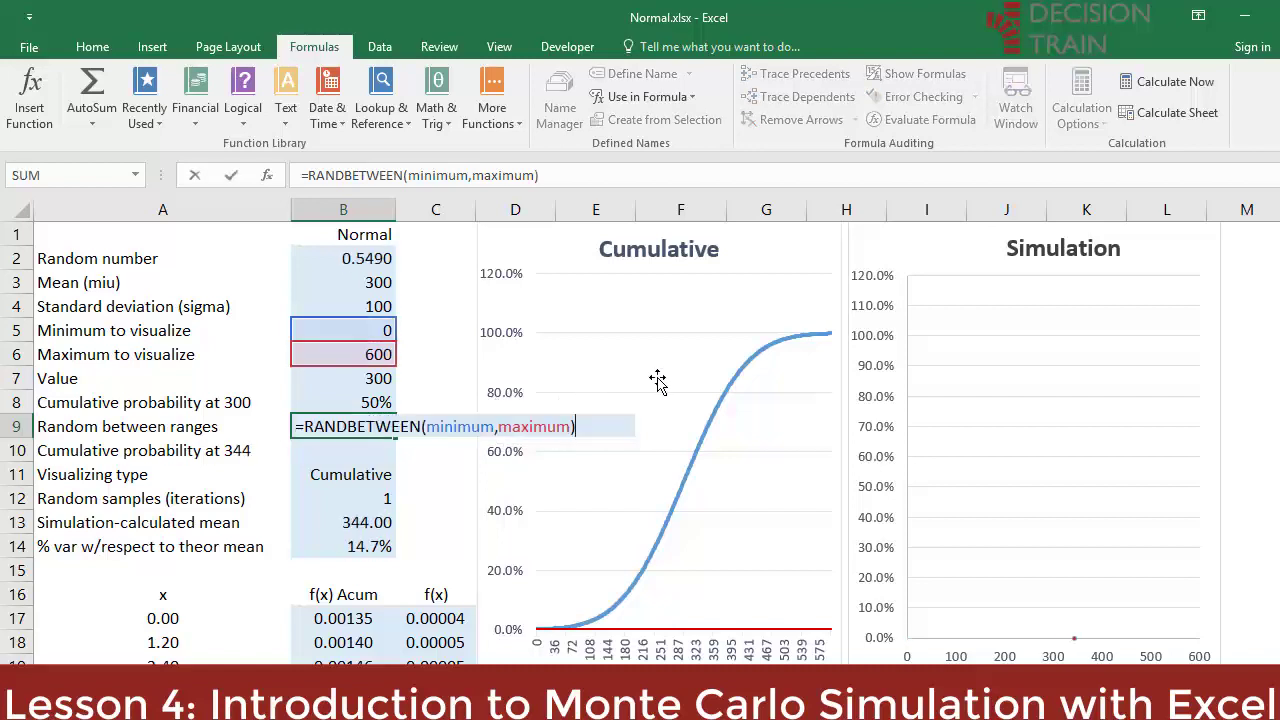
Step: Recalculate the workbook repeatedly to examine how the random value in B9 varies between the minimum and maximum
click(1174, 89)
click(1174, 89)
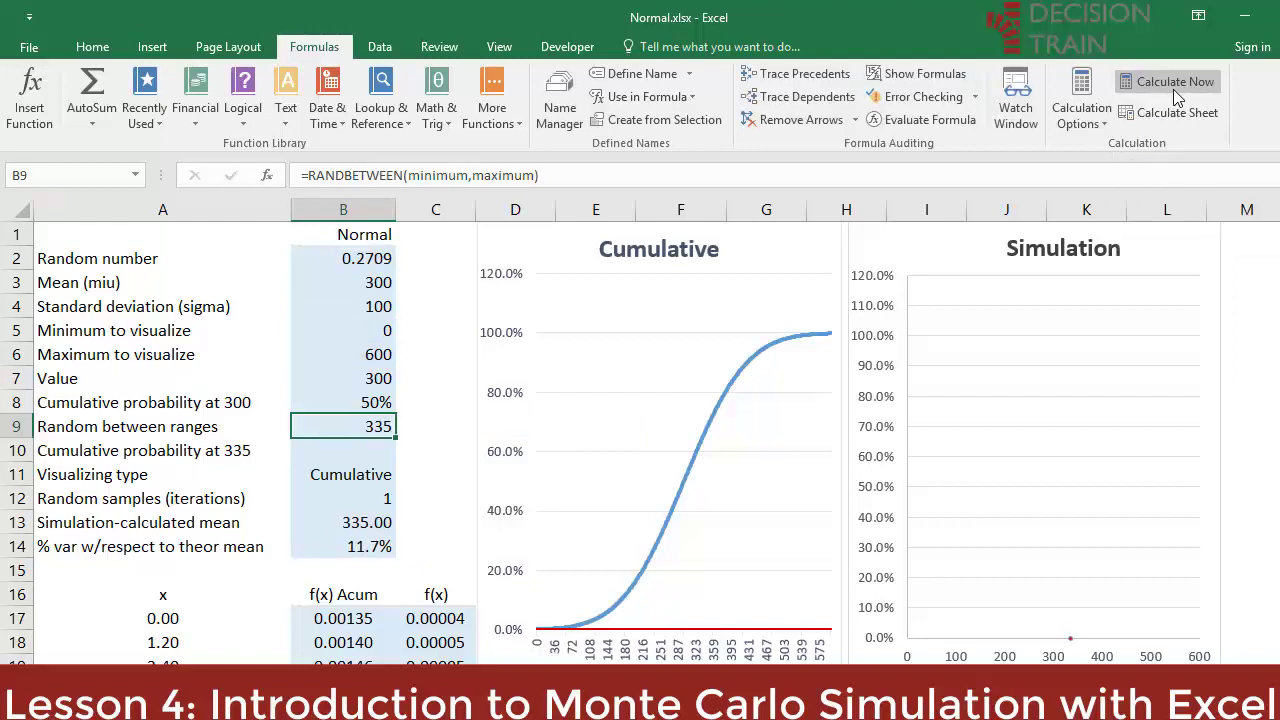
click(1173, 89)
click(1173, 89)
click(1173, 89)
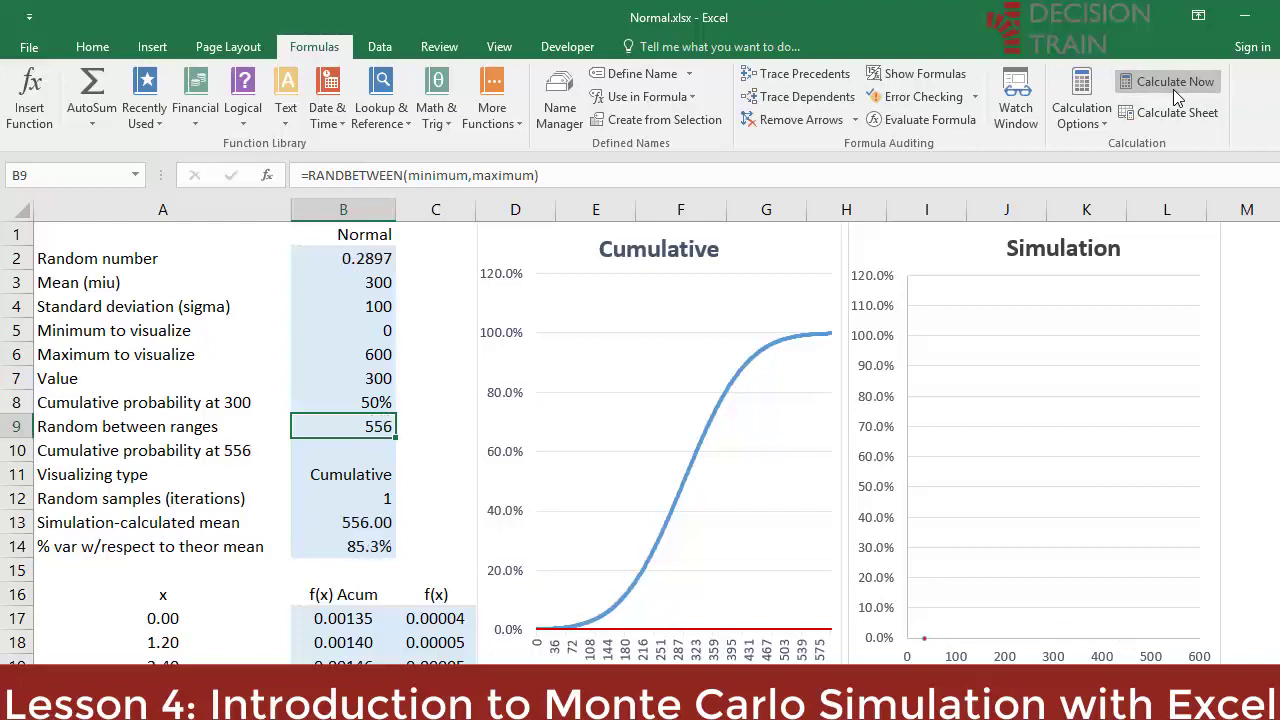
click(1173, 89)
click(1173, 89)
click(1173, 89)
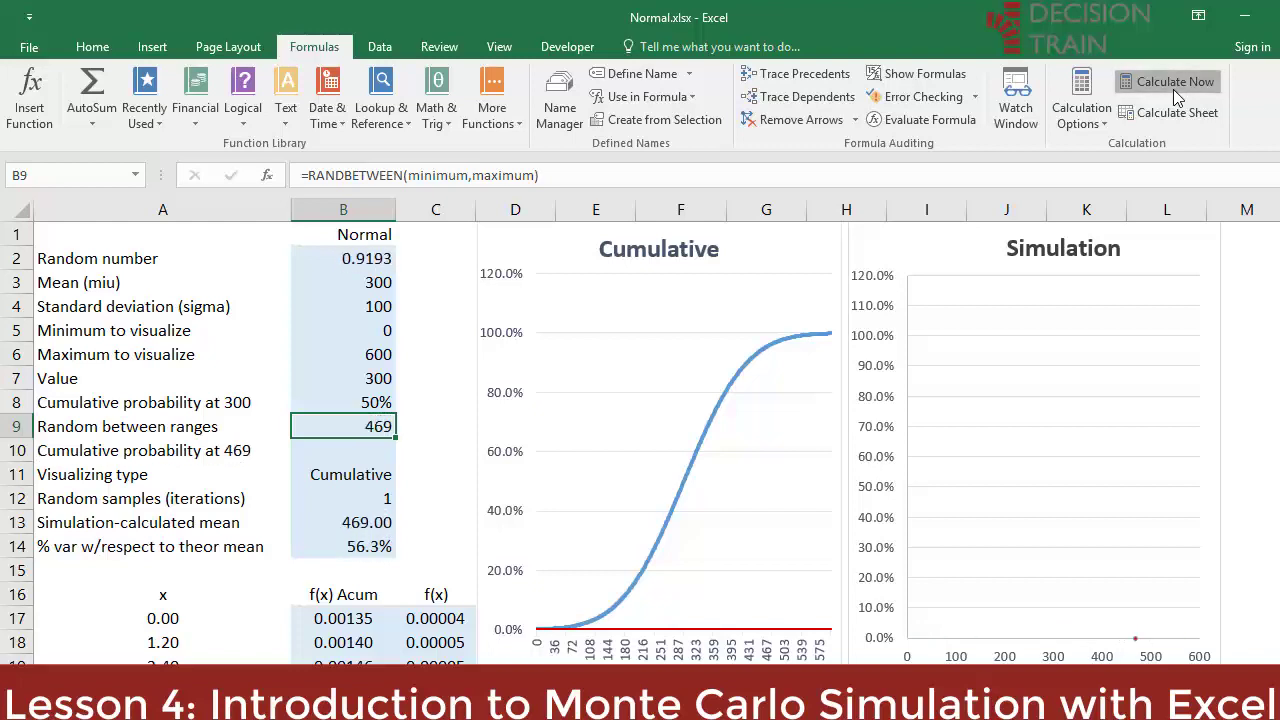
click(1171, 87)
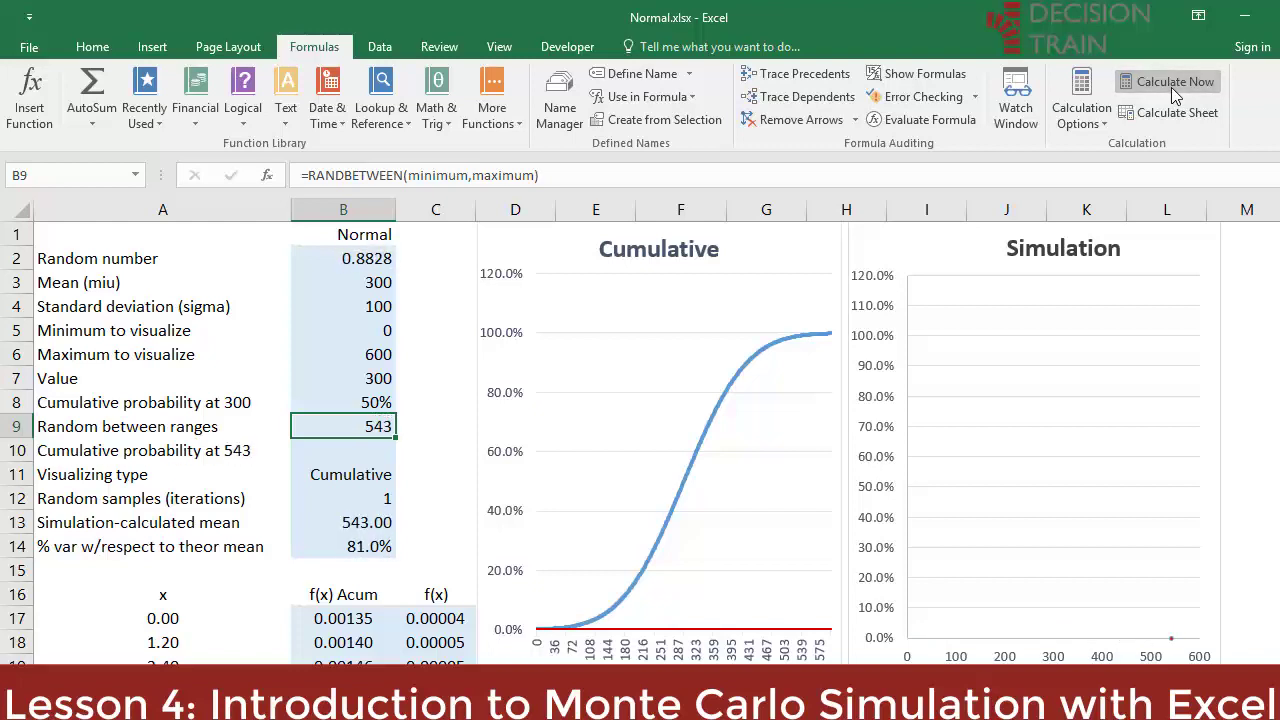
click(1171, 87)
click(1171, 85)
click(1171, 84)
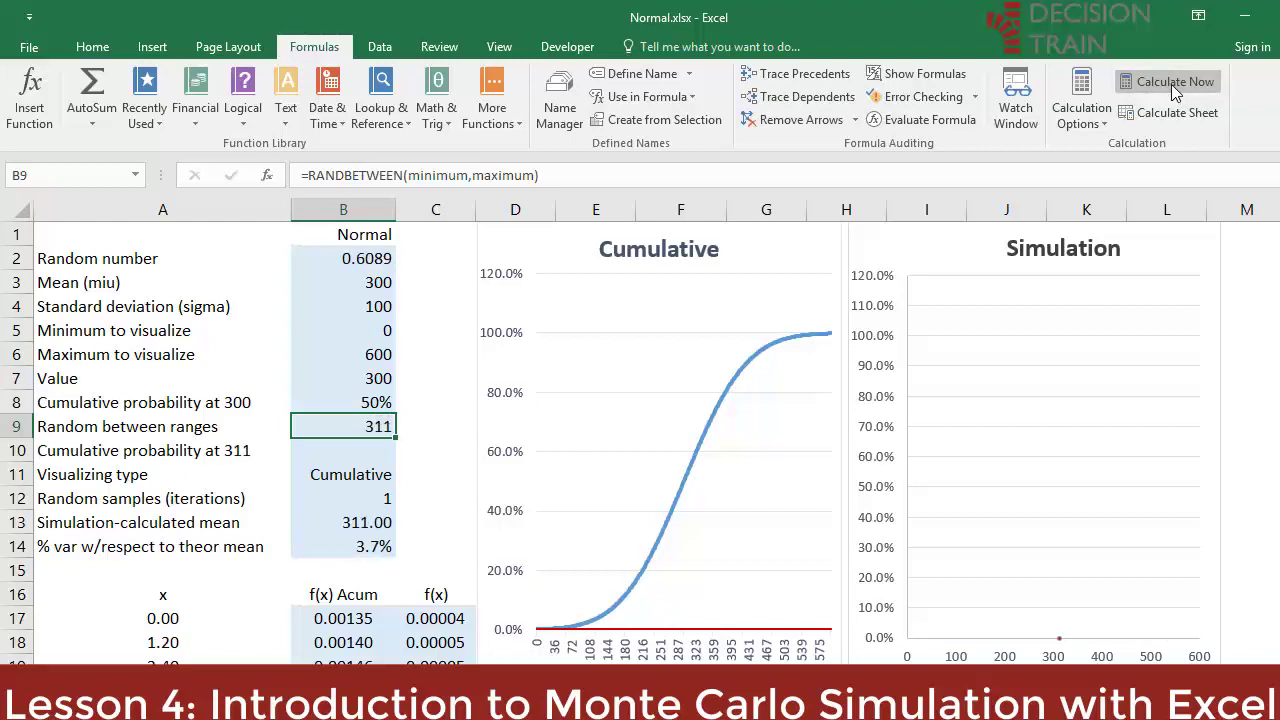
click(1171, 84)
click(1171, 84)
click(1171, 84)
click(1171, 84)
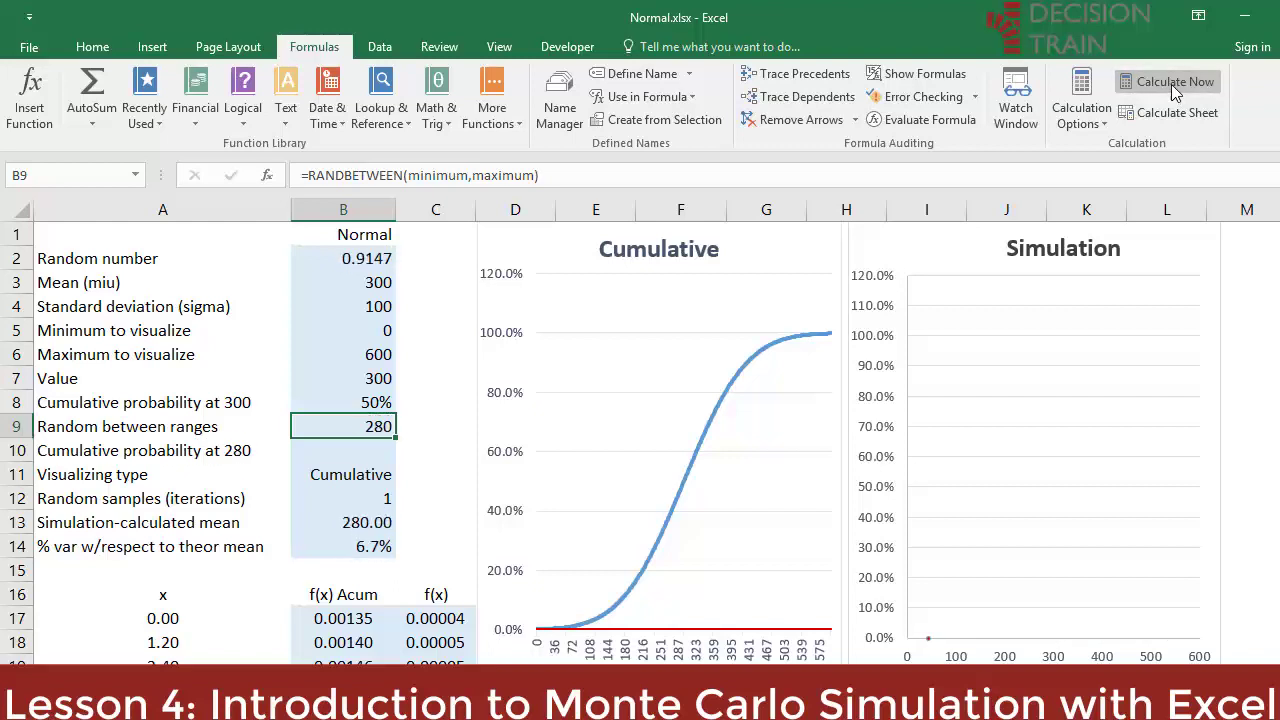
click(1171, 84)
Step: Calculate the cumulative probability of the random value in B10 with the formula =NORM.DIST(B9,miu,sigma,TRUE) and review its references
key(Down)
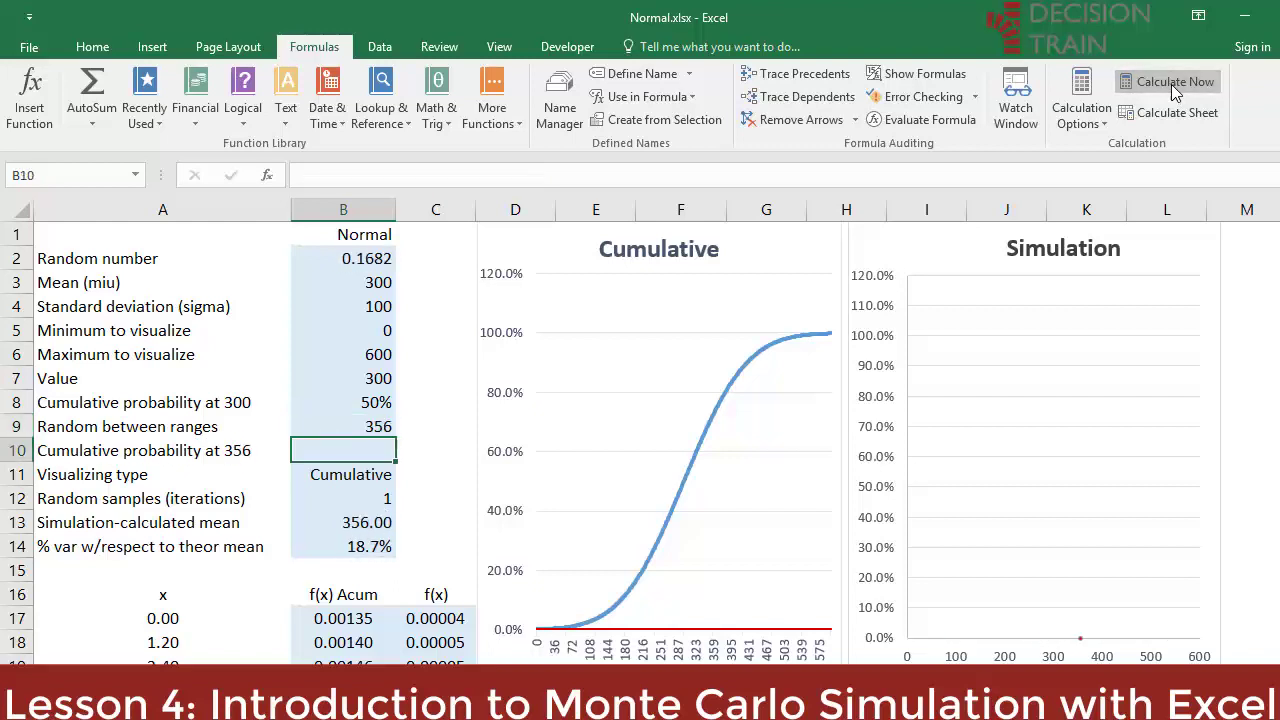
text(=norm)
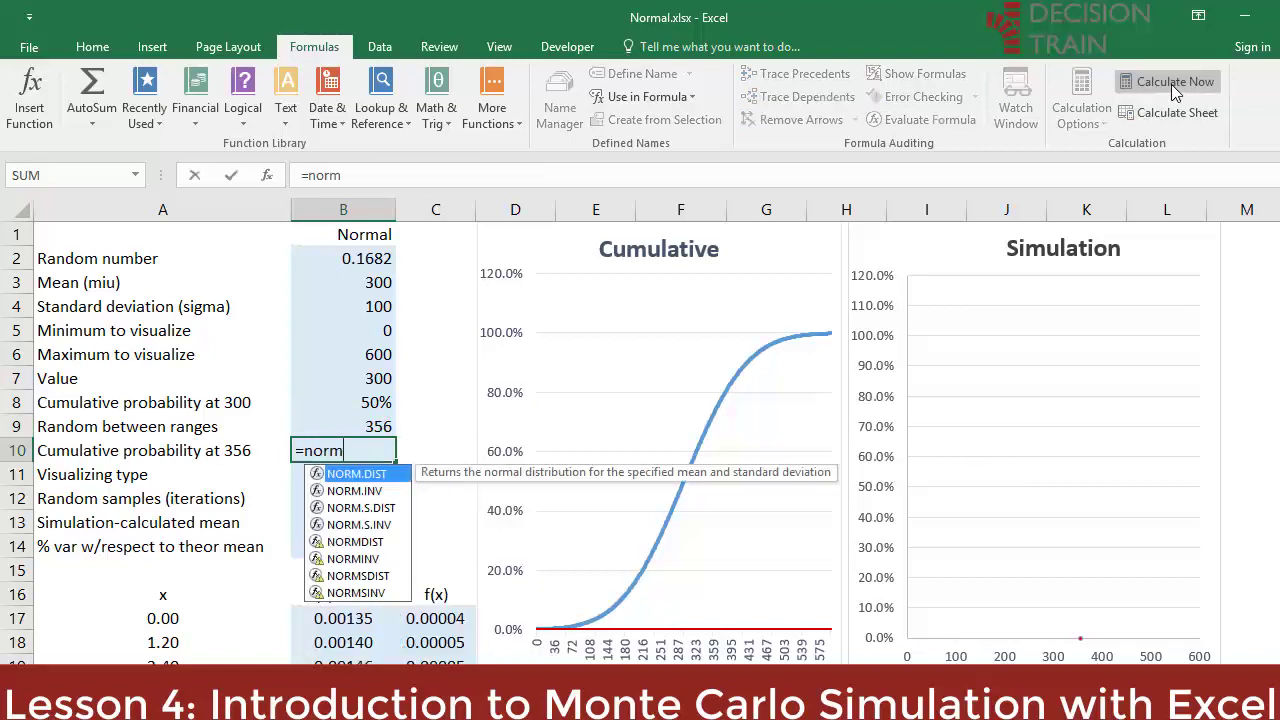
double_click(354, 476)
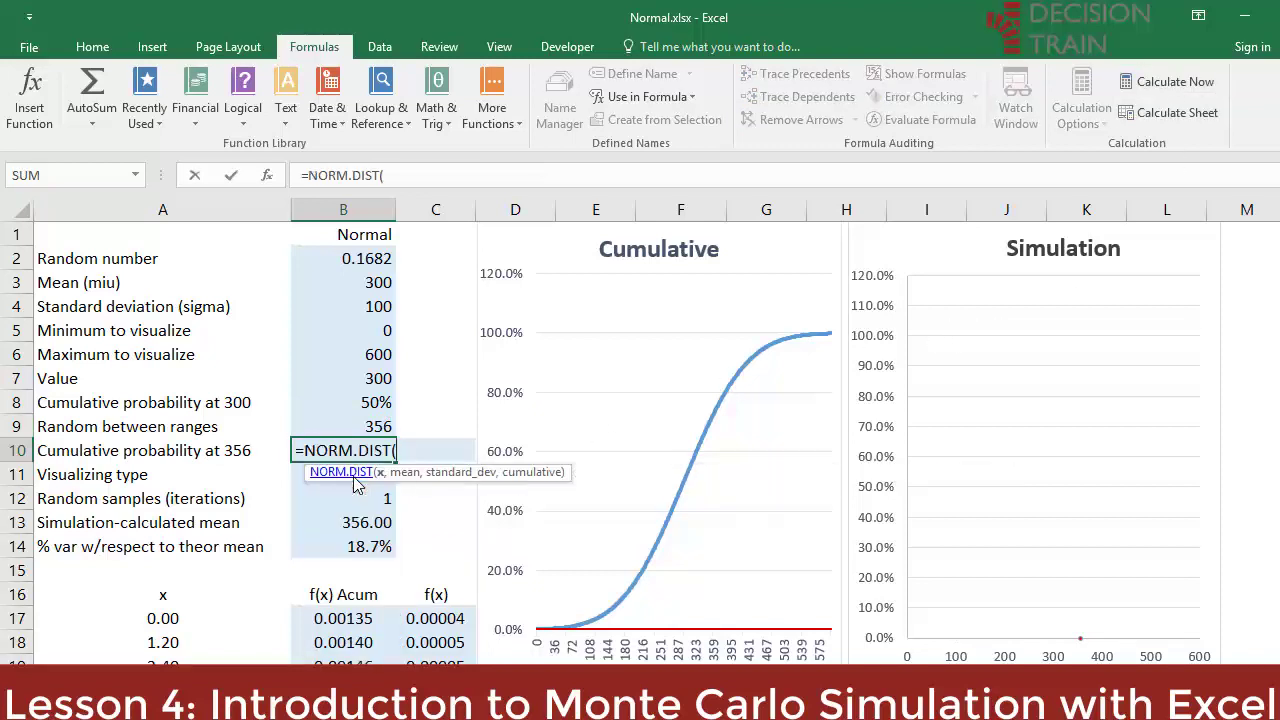
click(383, 425)
text(,)
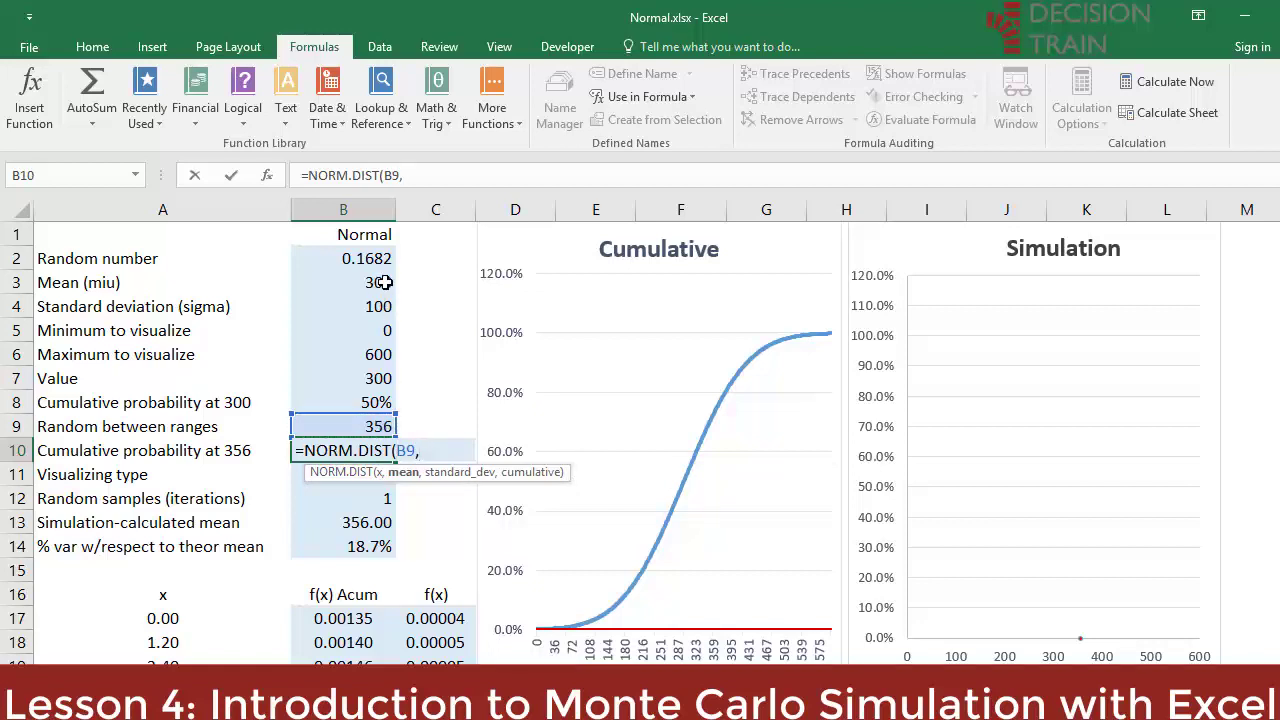
click(384, 283)
text(,)
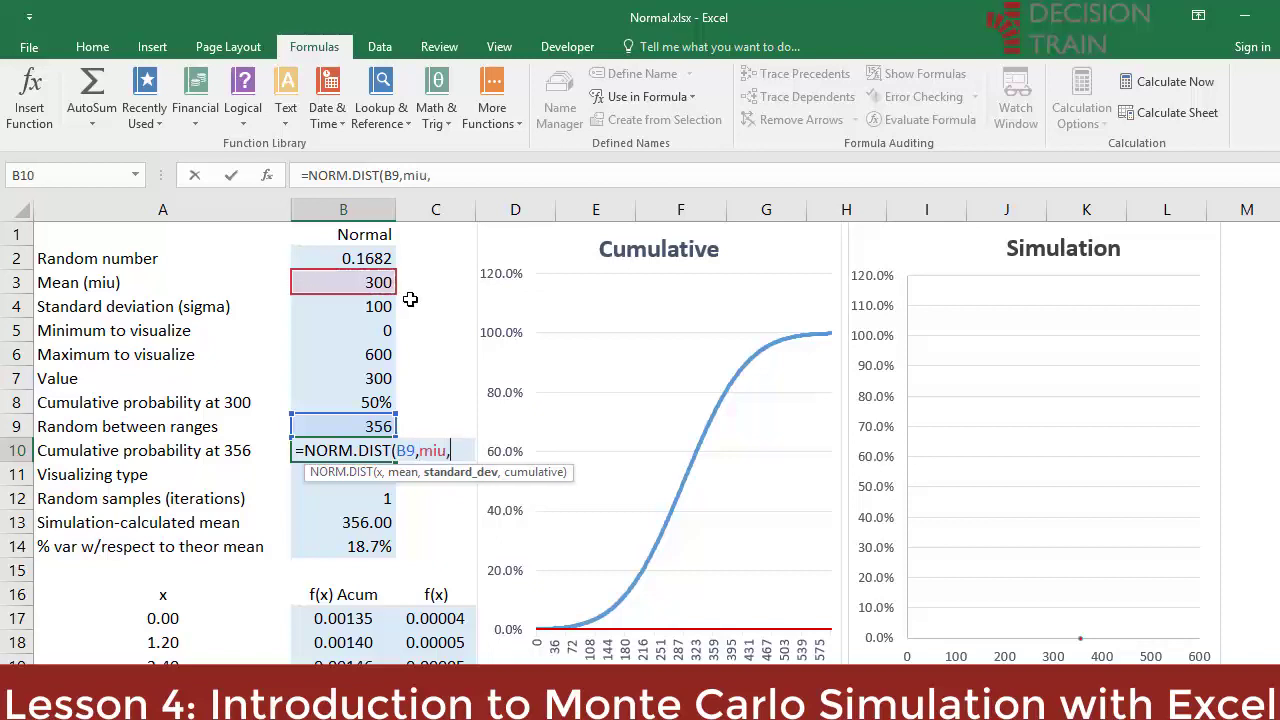
click(382, 308)
text(,)
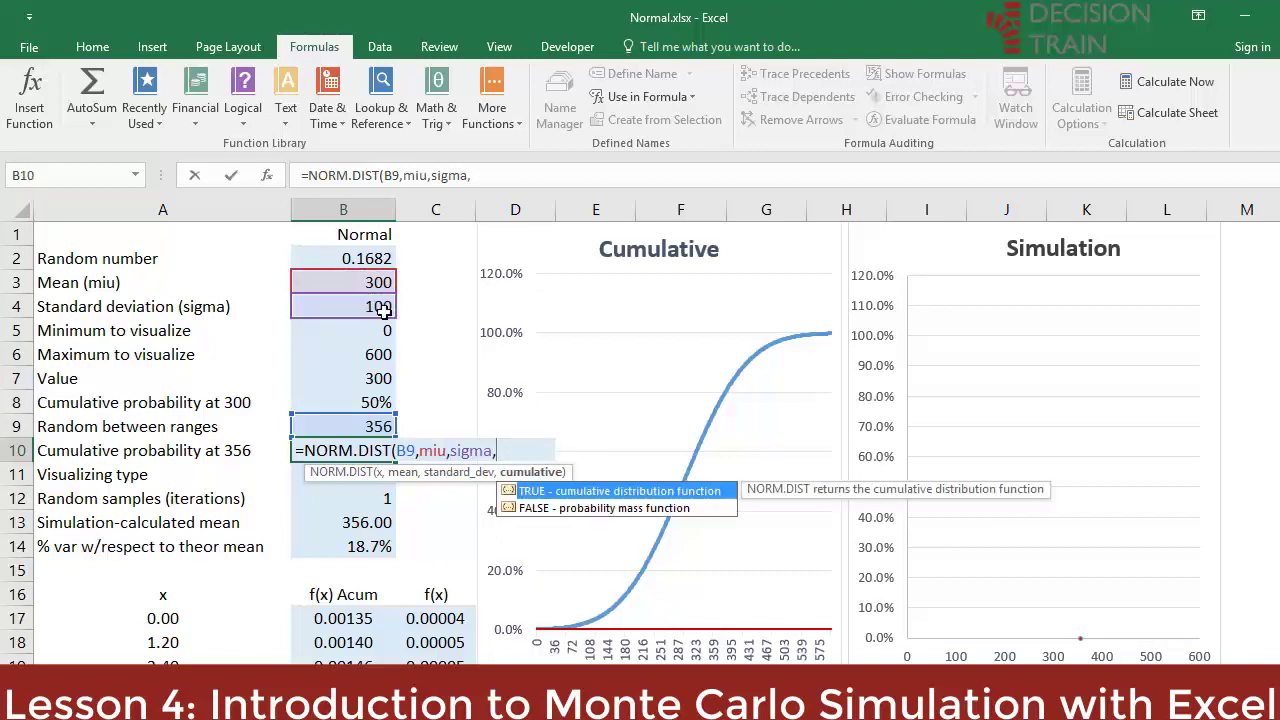
double_click(591, 491)
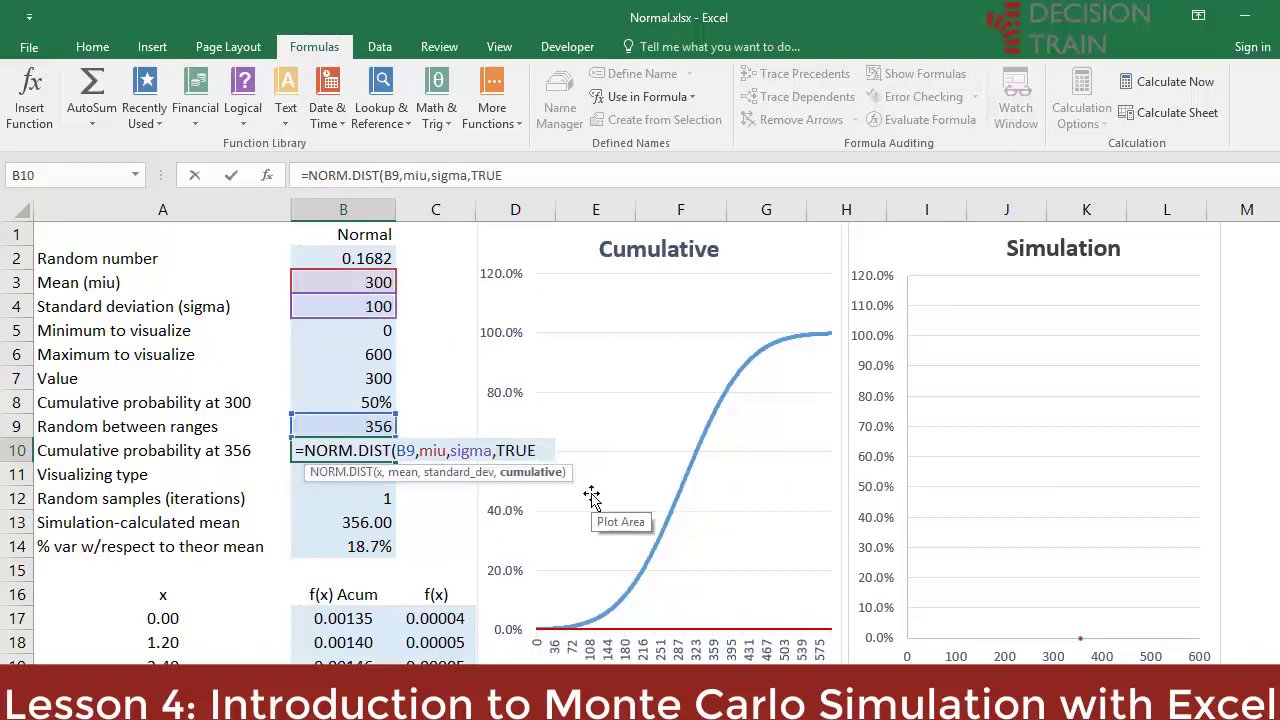
text())
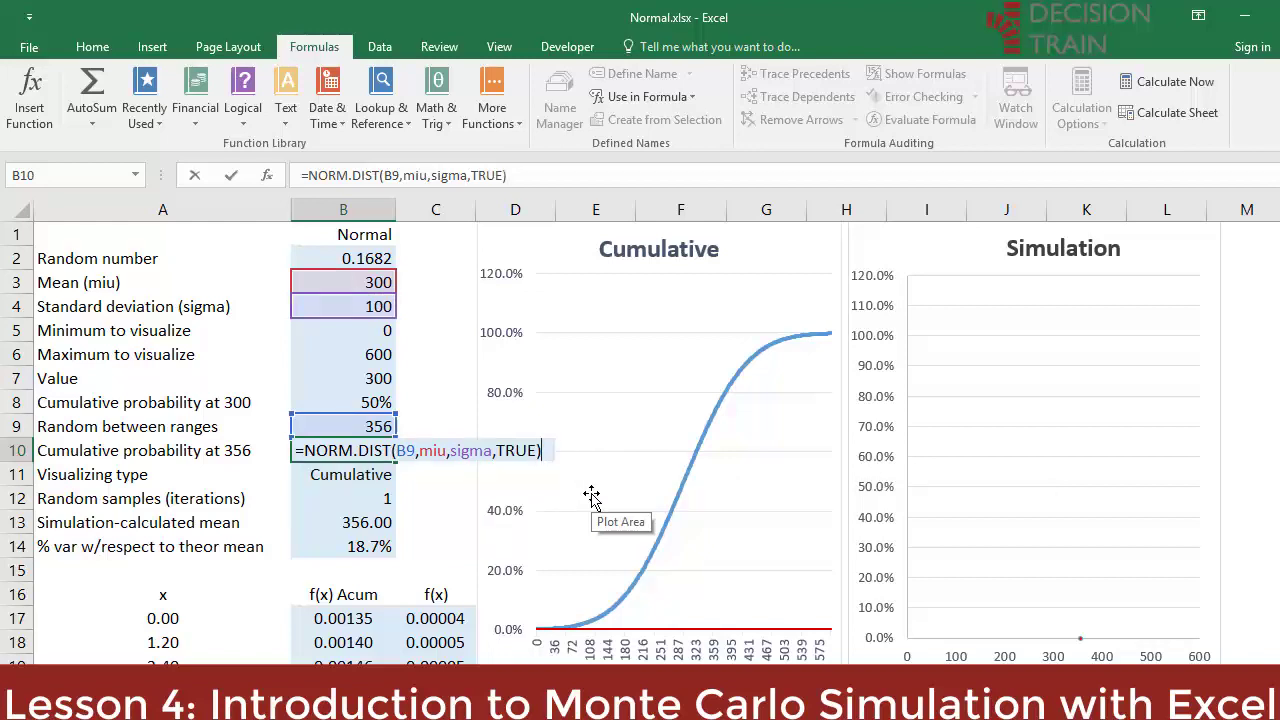
key(ctrl+Return)
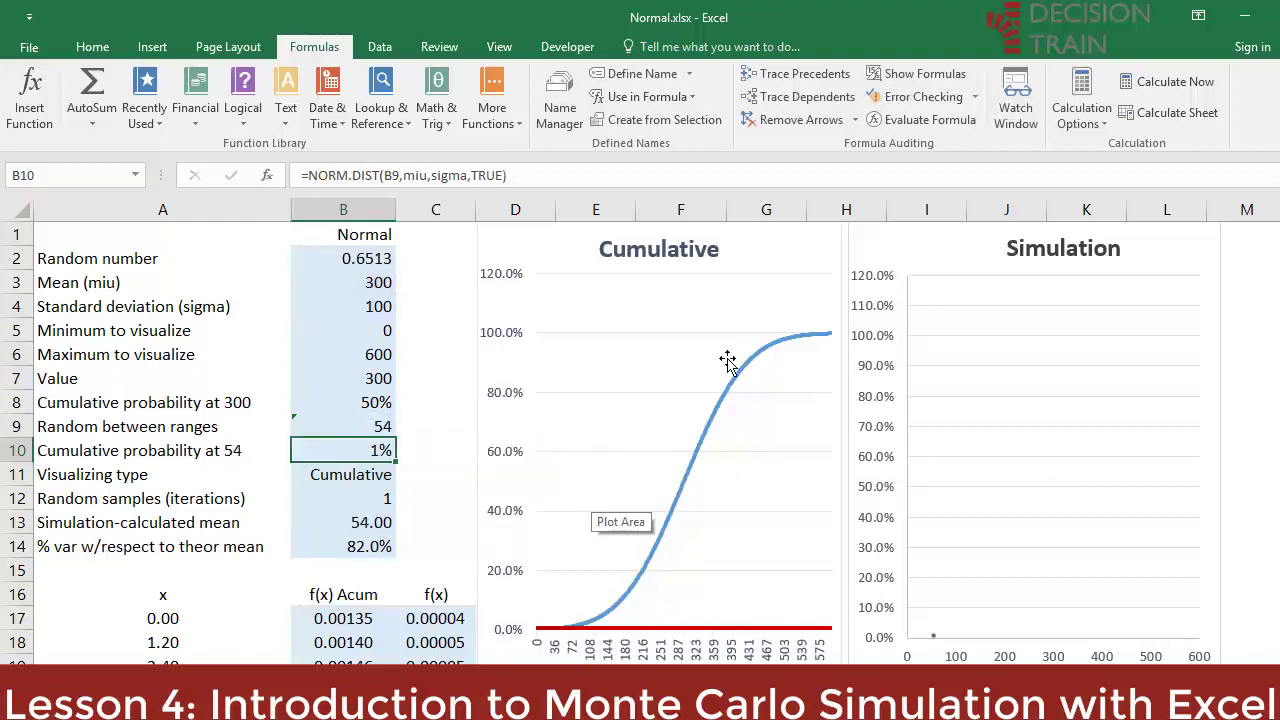
key(F2)
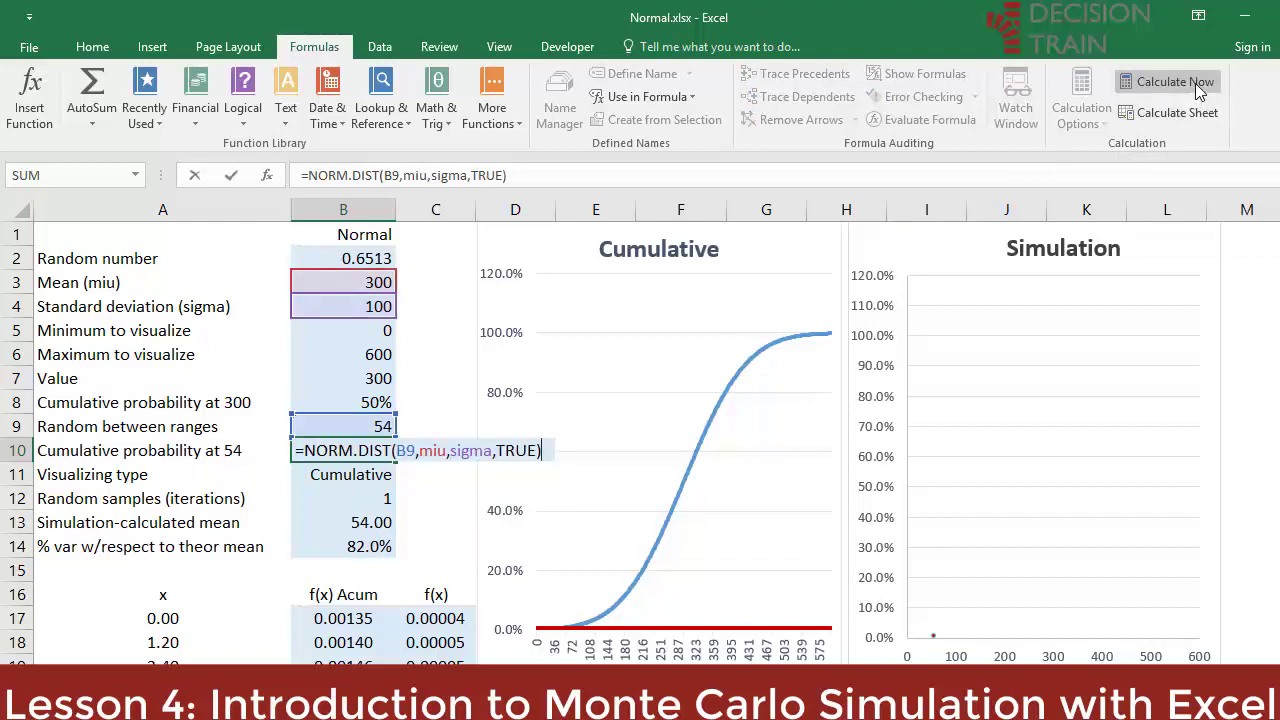
key(Escape)
Step: Recalculate the workbook several times to examine how the probability in B10 and both charts respond to new random values
click(1196, 85)
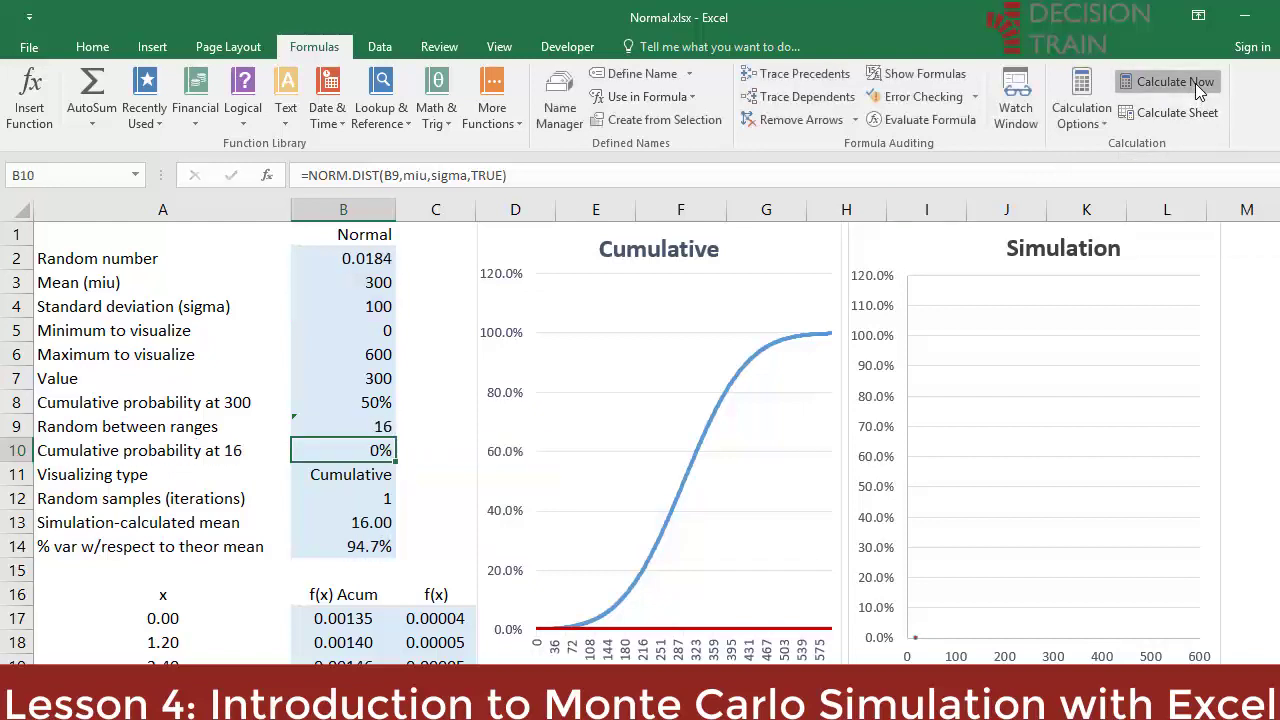
click(1196, 85)
click(1195, 83)
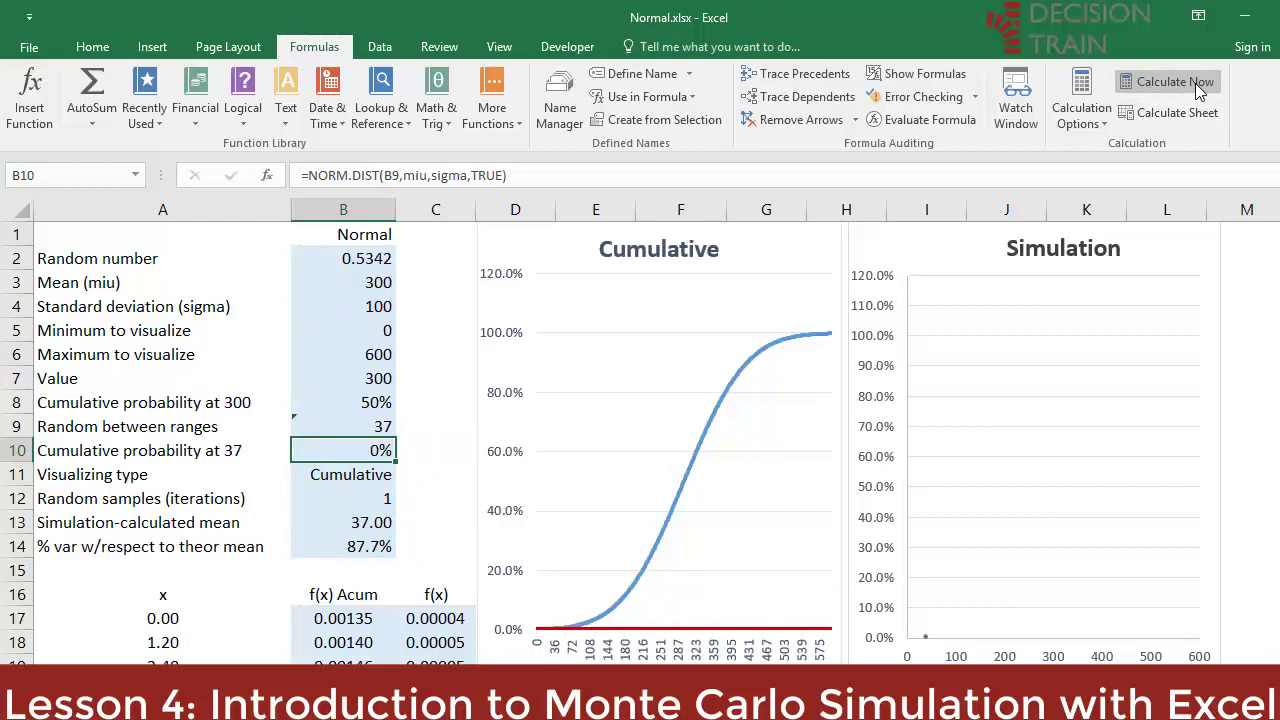
click(1195, 83)
Step: Examine the cell references and the cumulative argument TRUE in the NORM.DIST formula in B10
key(F2)
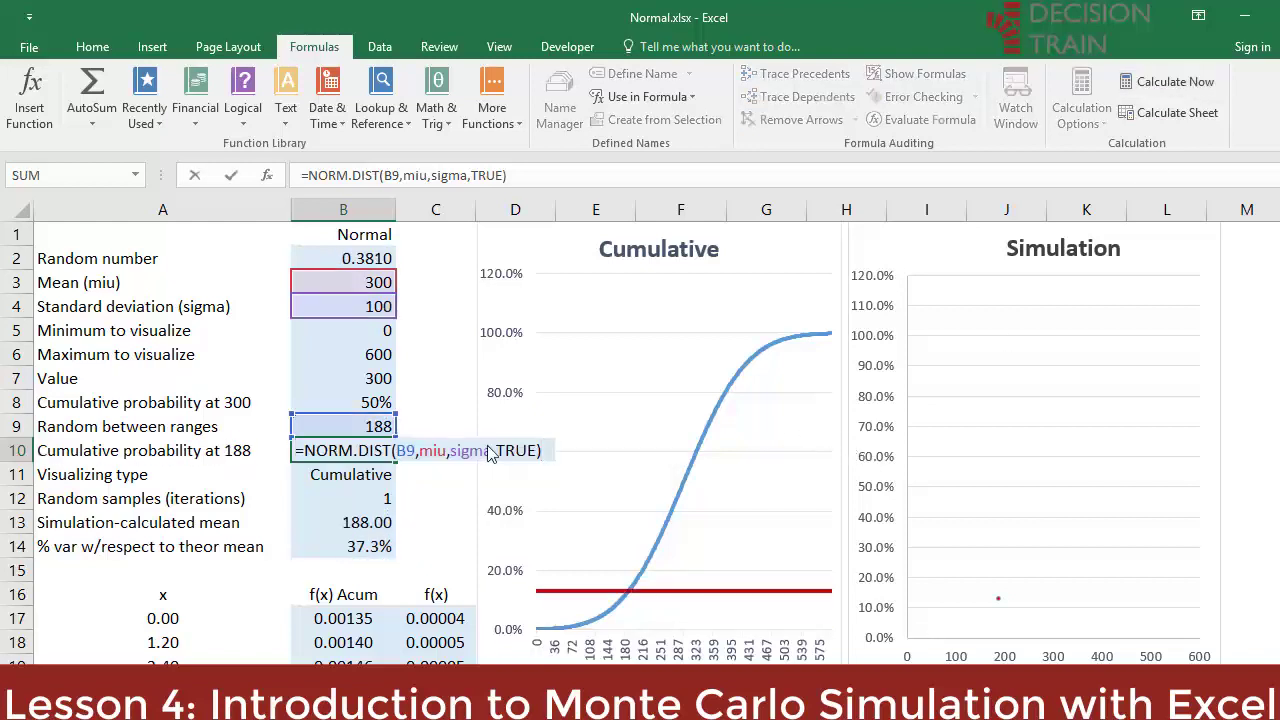
drag(494, 450, 570, 450)
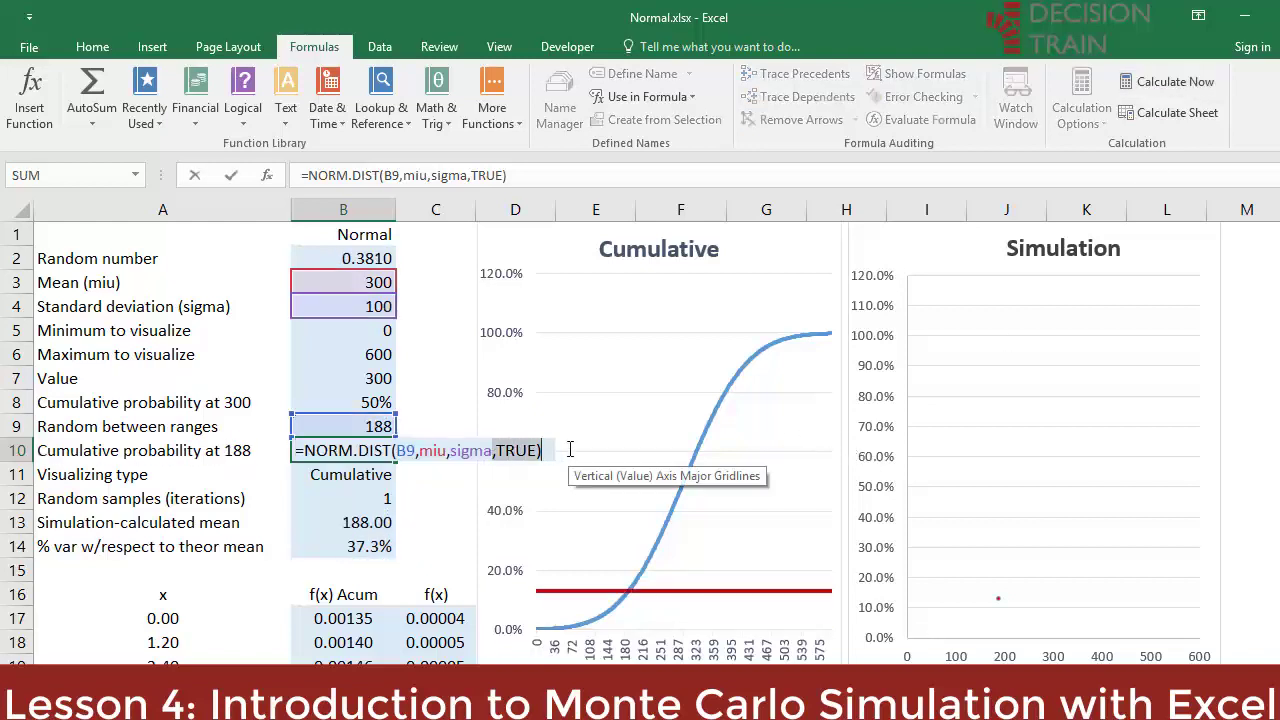
key(Escape)
Step: Recalculate the workbook repeatedly to compare each random value's cumulative probability with the probability line on the Cumulative chart and the Simulation point
click(1155, 88)
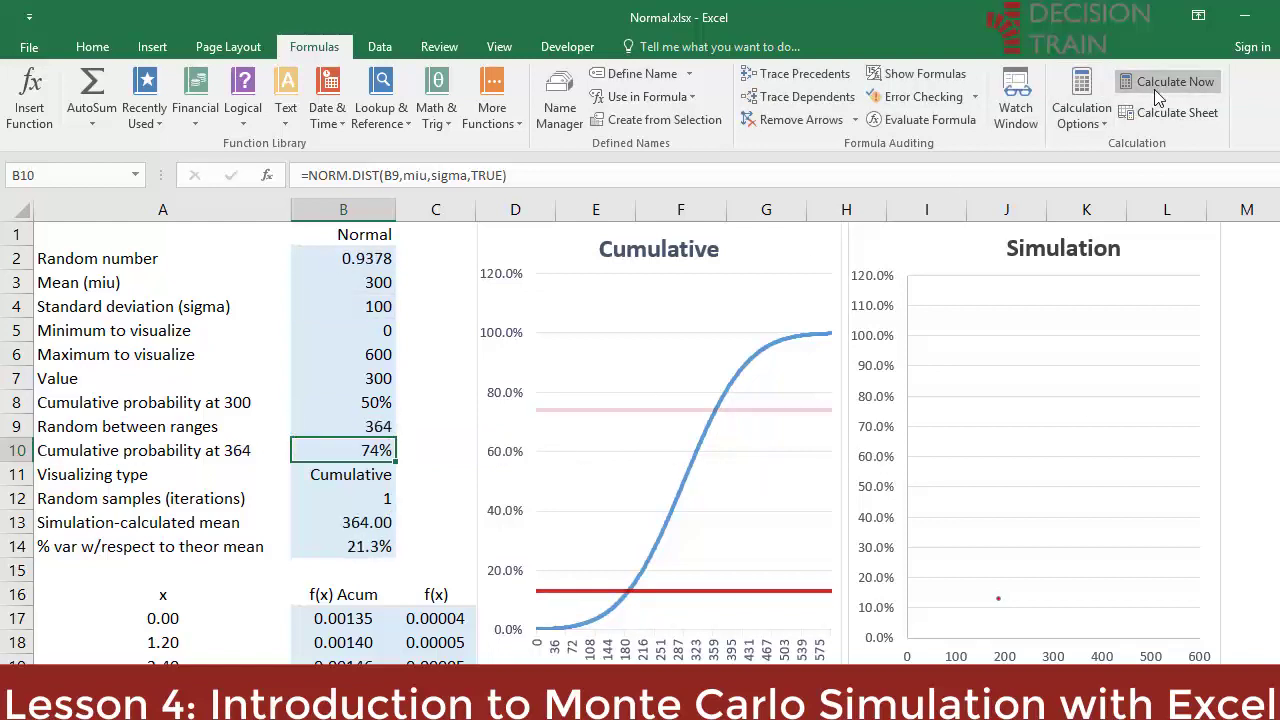
click(1155, 88)
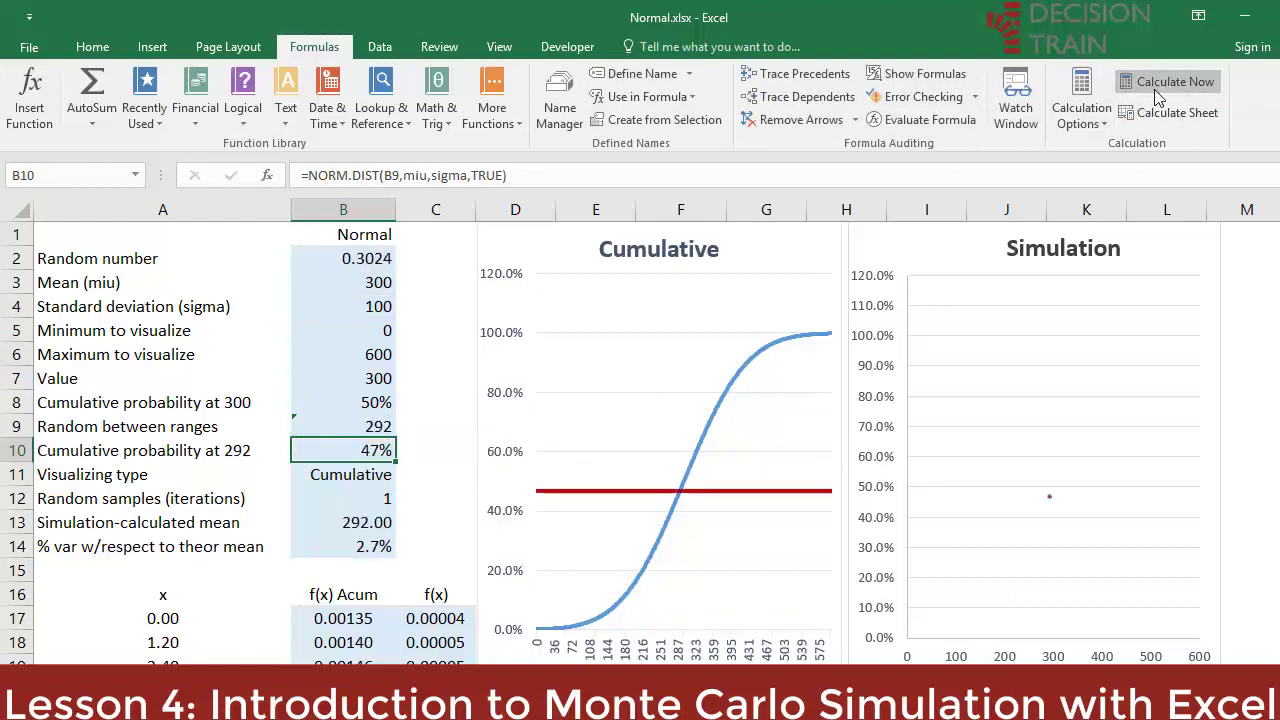
click(1156, 90)
click(1156, 90)
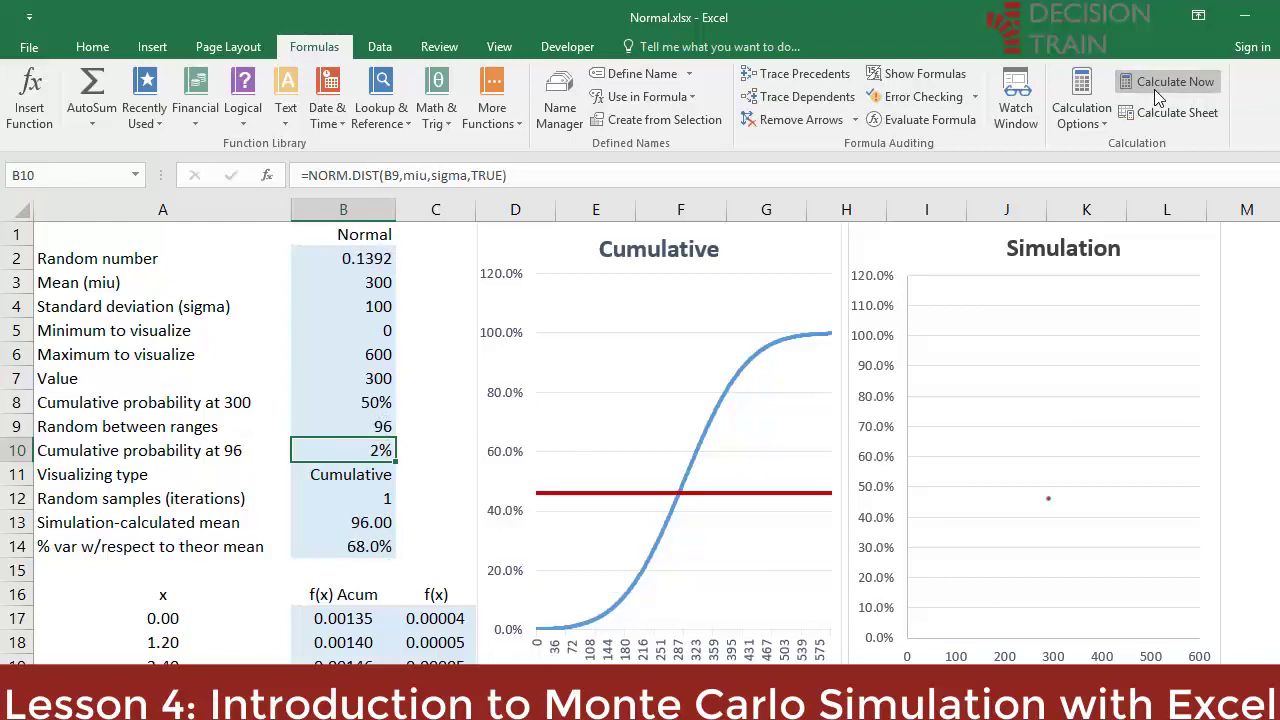
click(1157, 90)
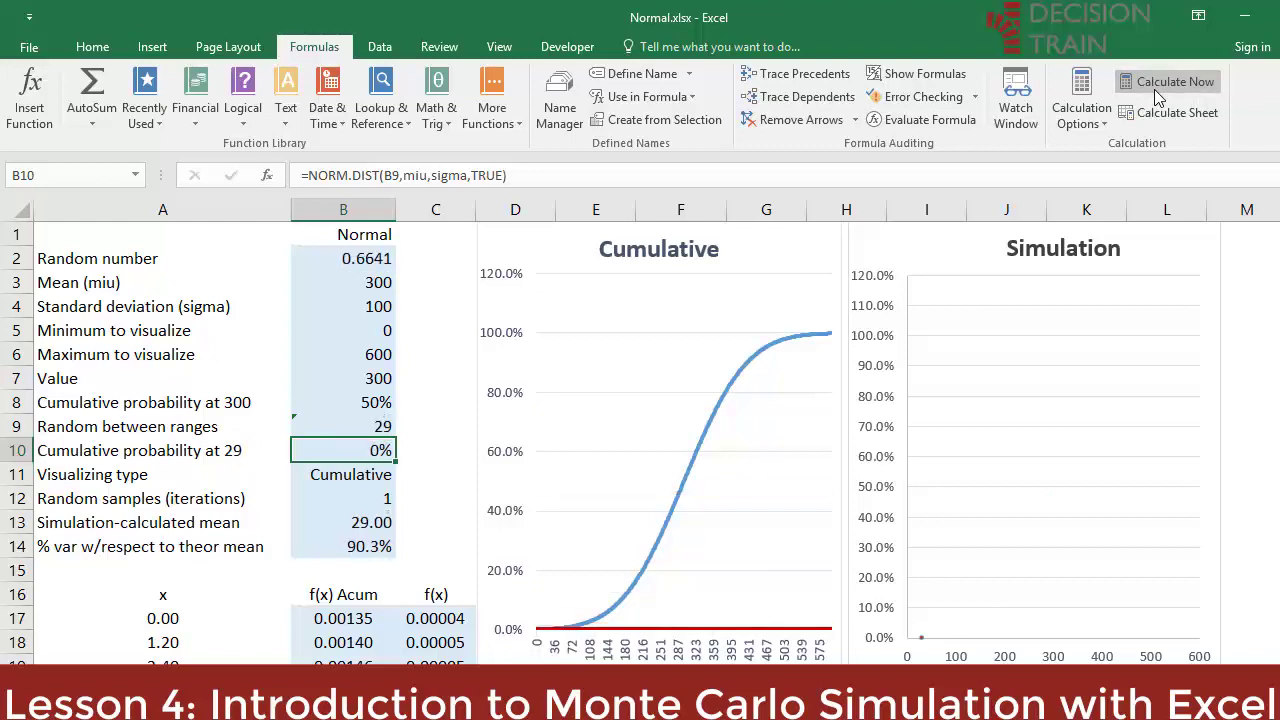
click(1156, 90)
click(1156, 90)
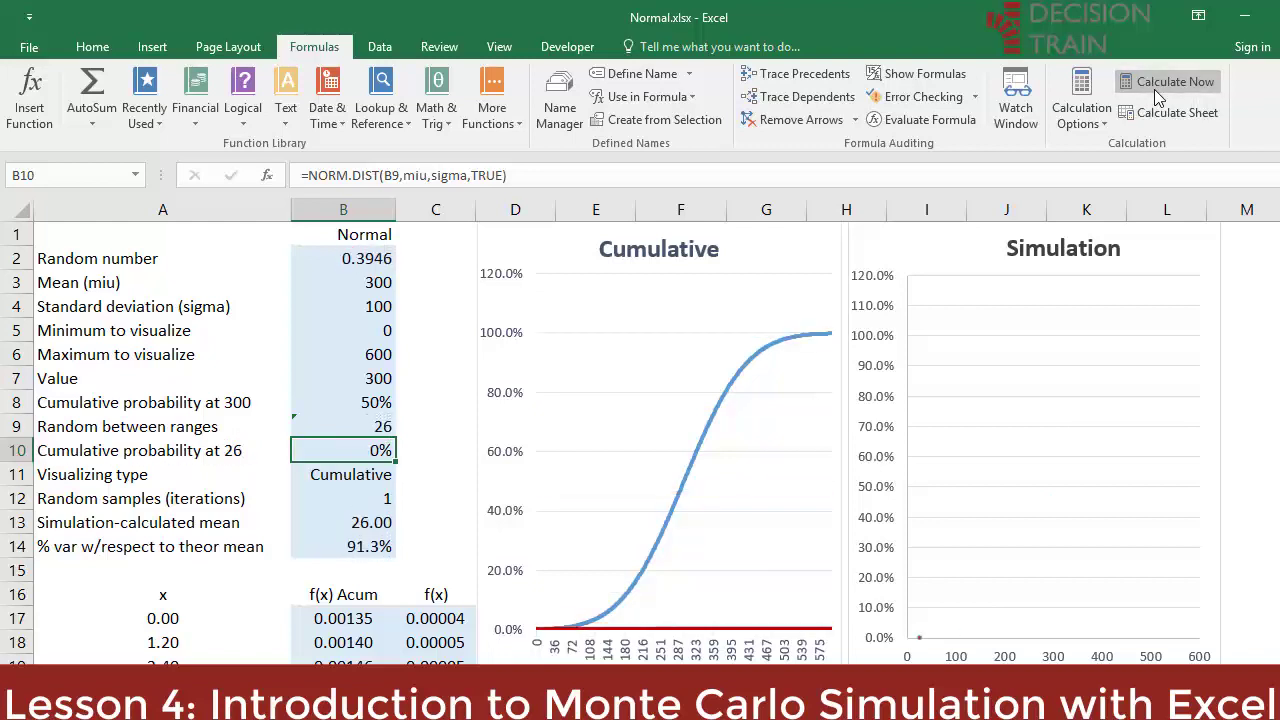
click(1156, 90)
click(1156, 90)
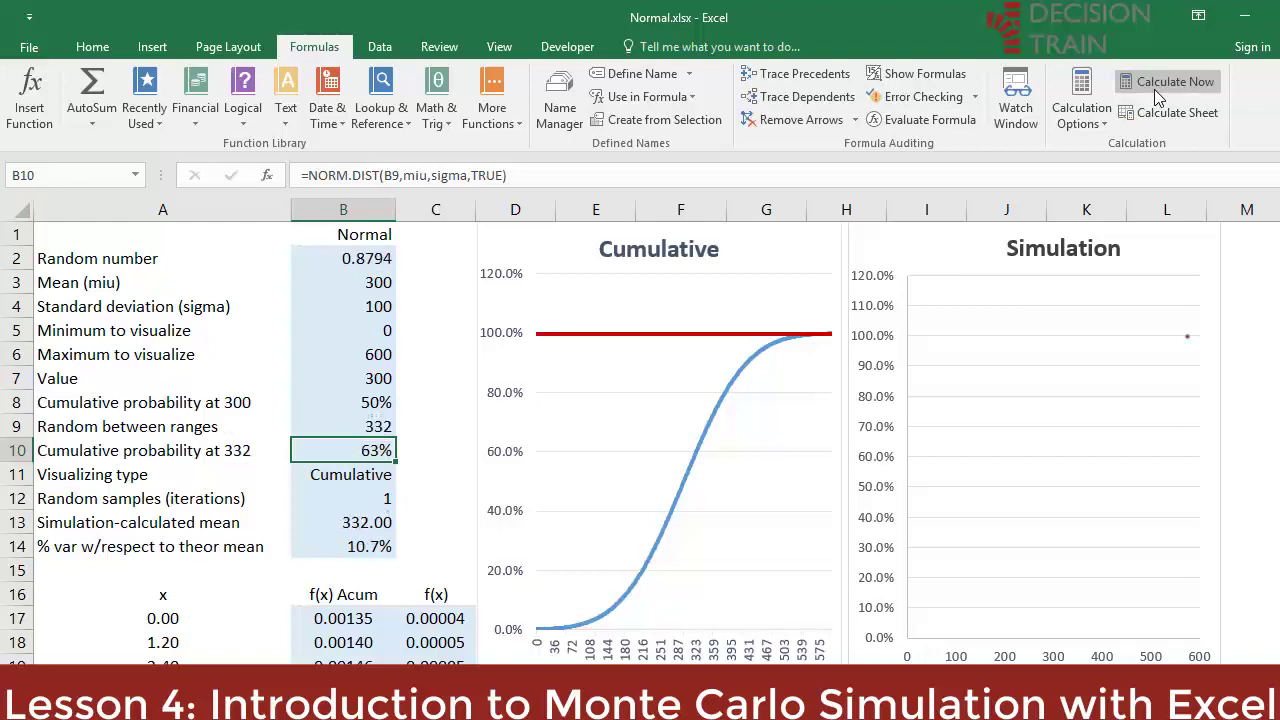
click(1156, 90)
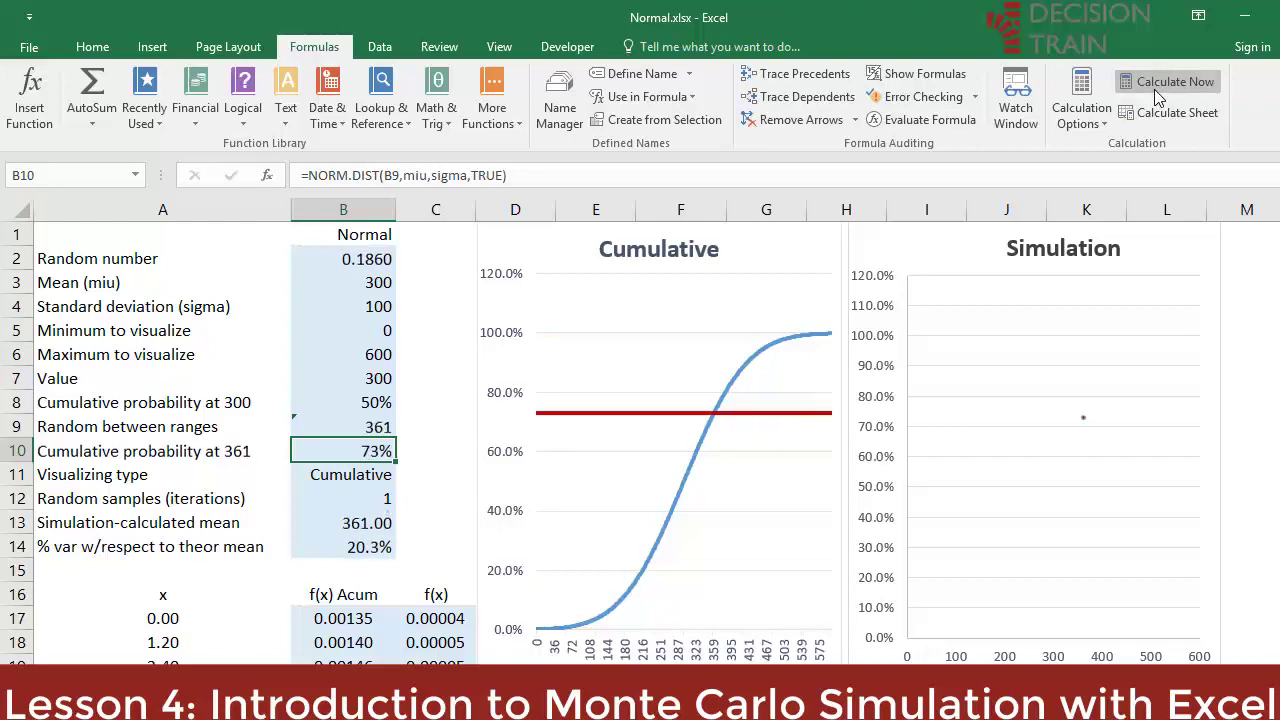
click(1156, 90)
click(1156, 90)
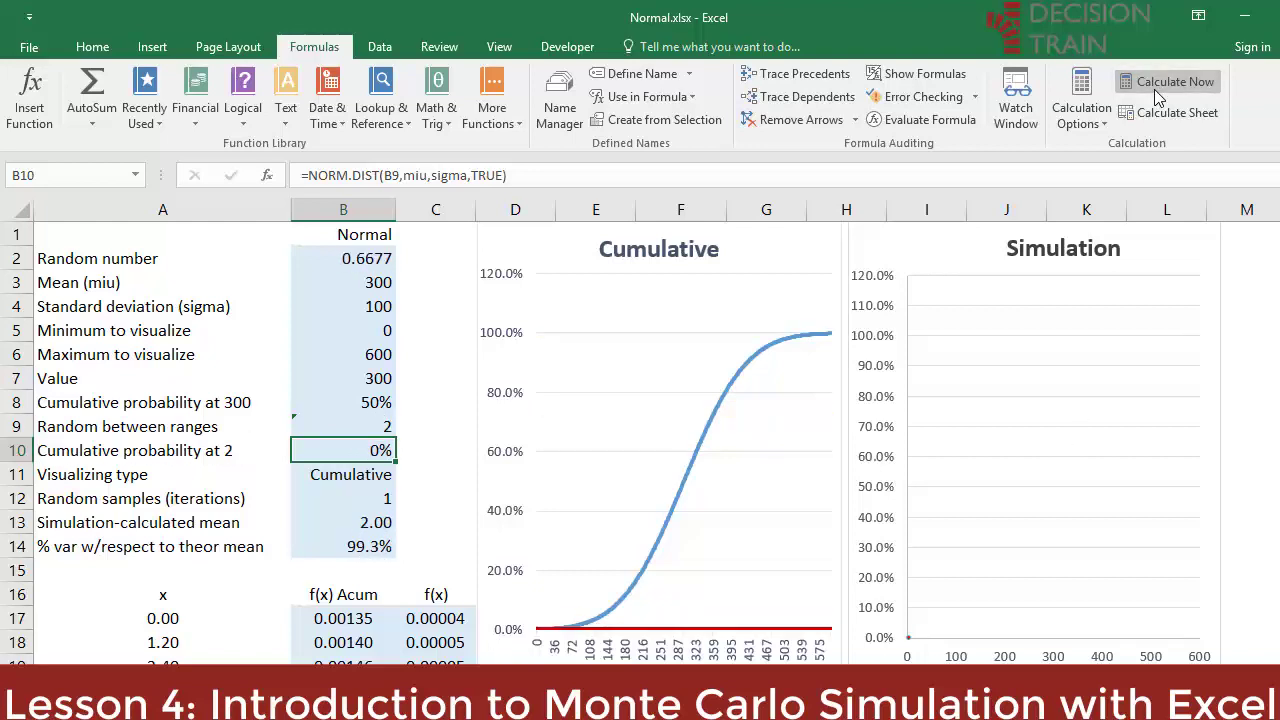
click(1156, 90)
click(1157, 90)
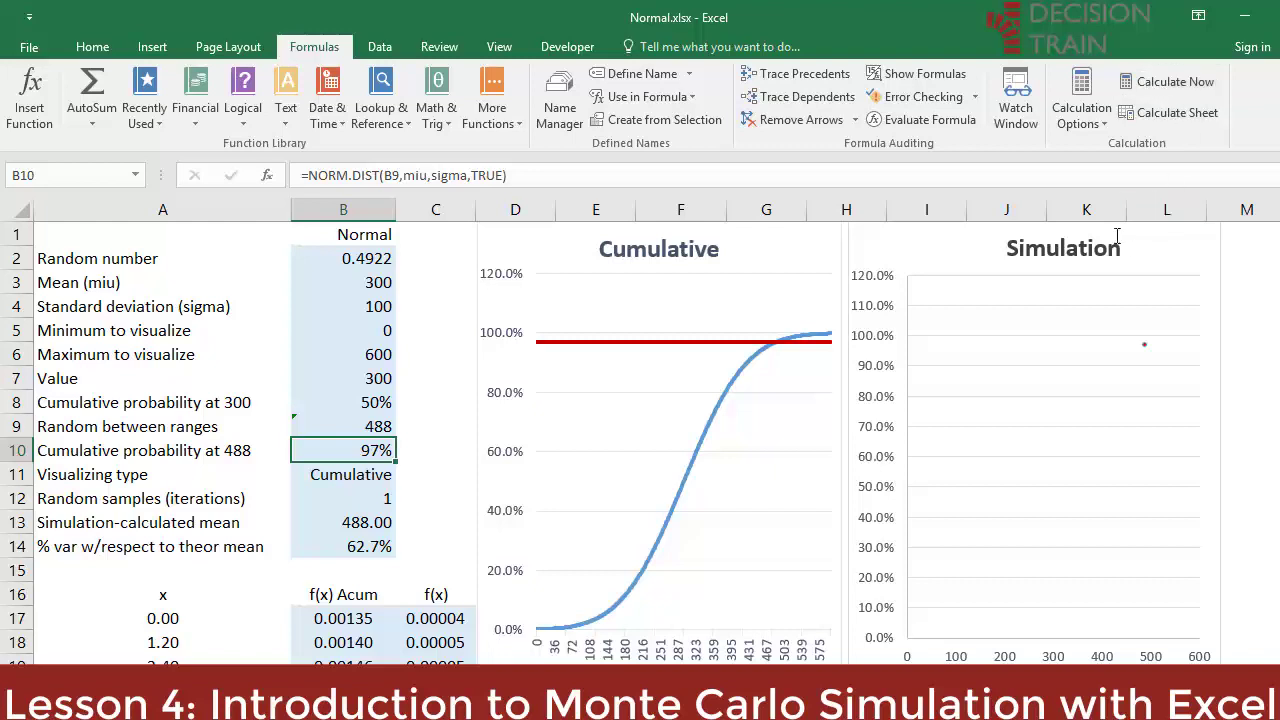
click(1189, 85)
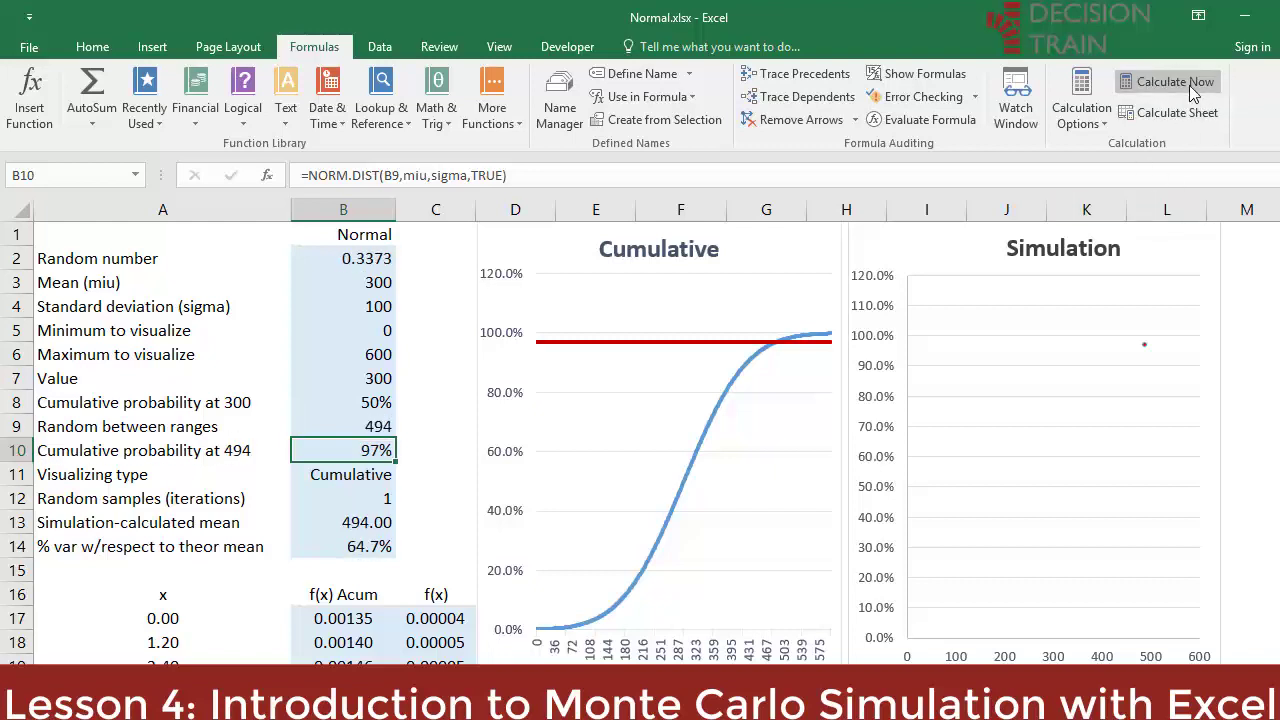
click(1188, 85)
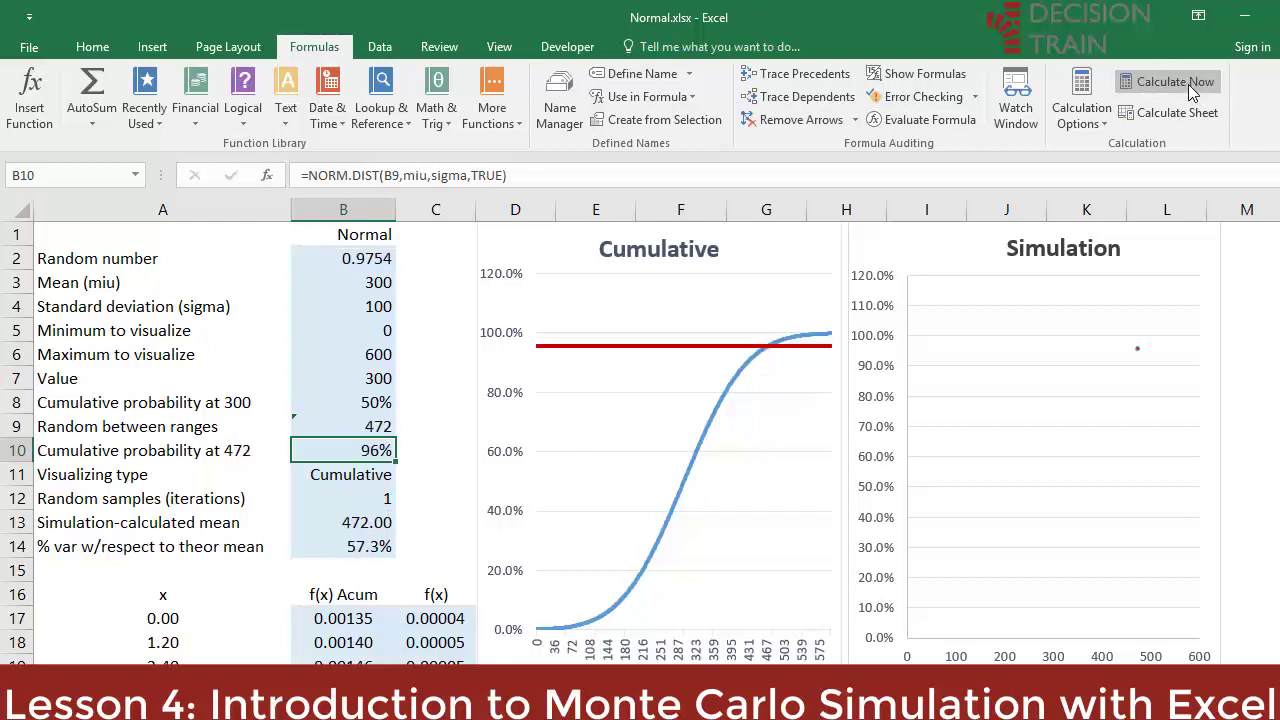
click(1188, 84)
click(1188, 84)
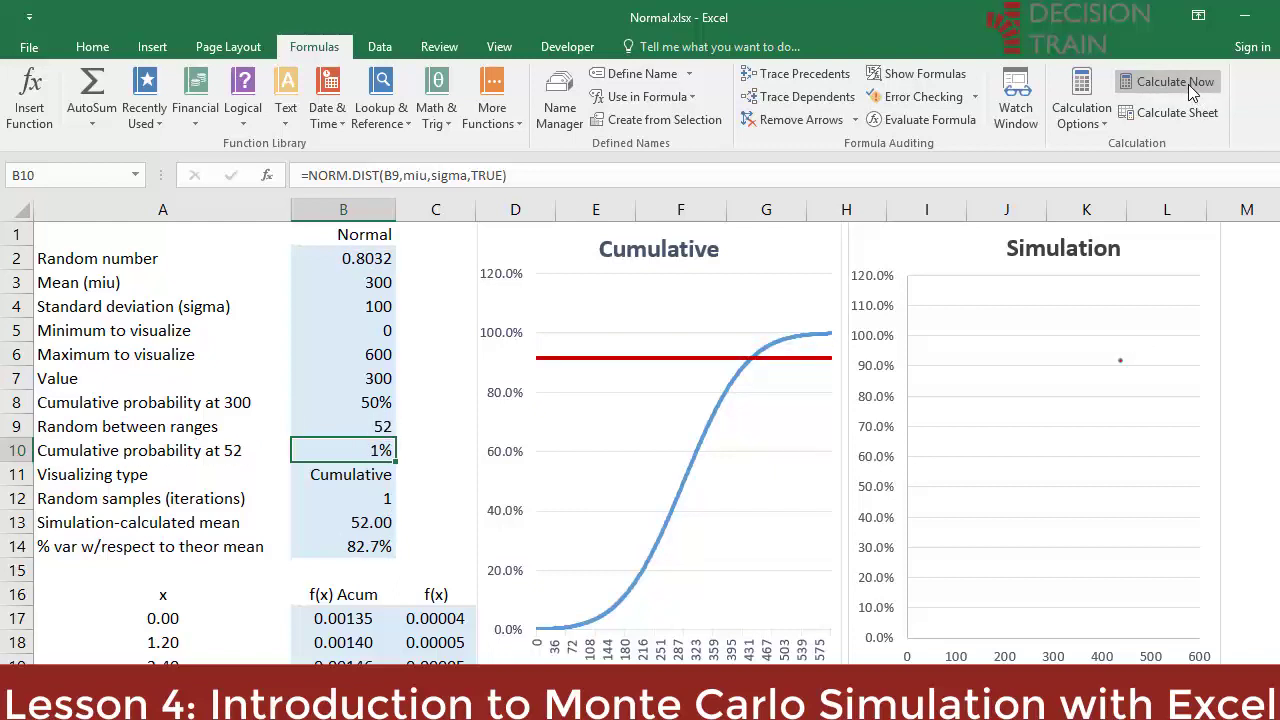
click(1188, 84)
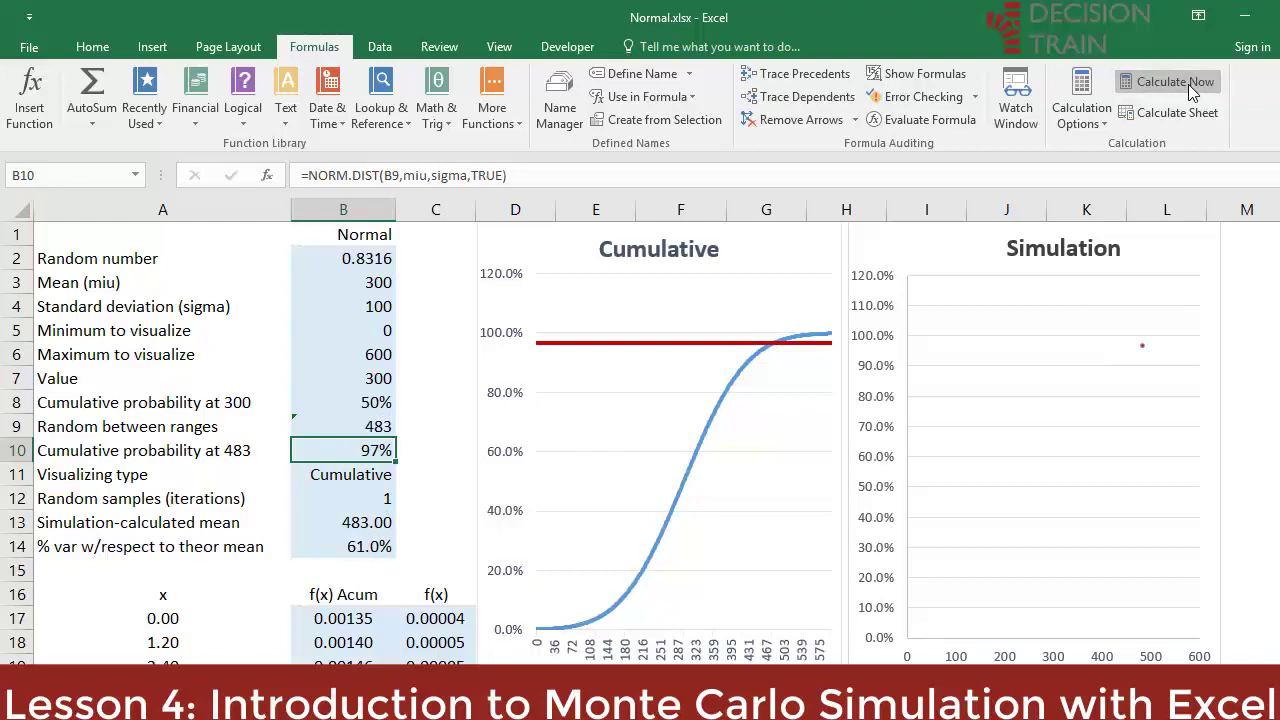
click(1188, 84)
click(1188, 84)
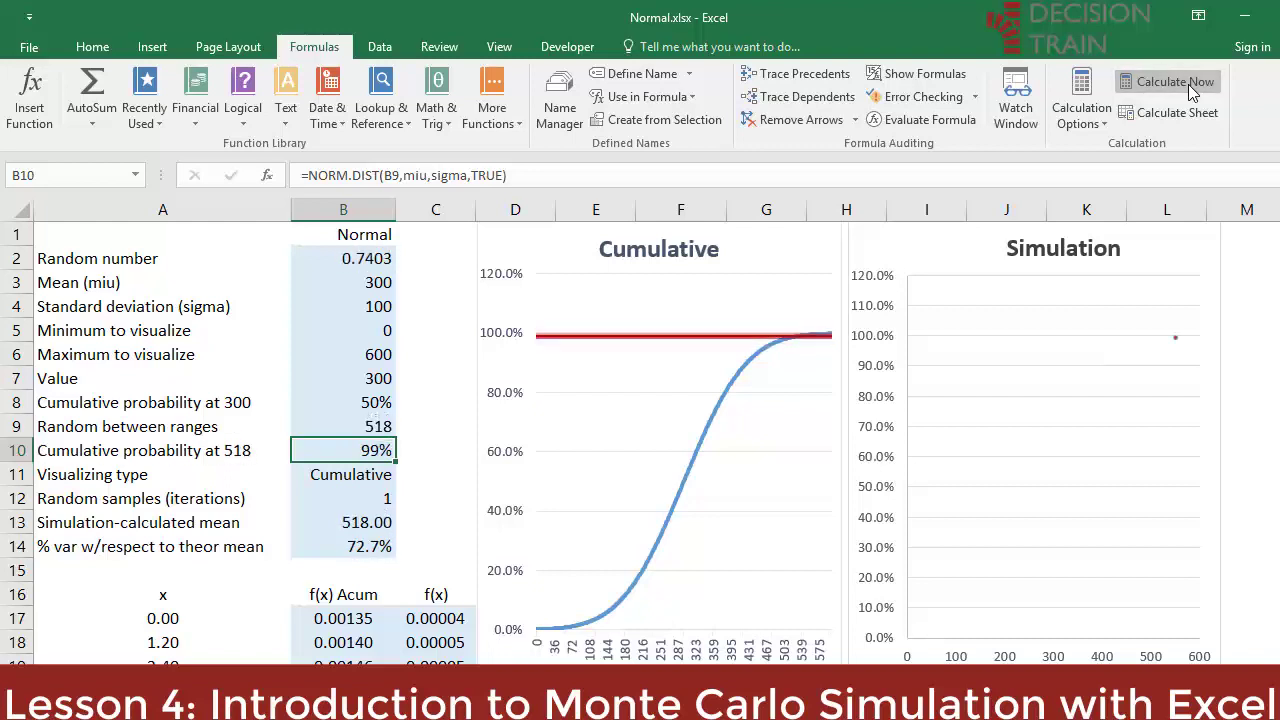
click(1188, 84)
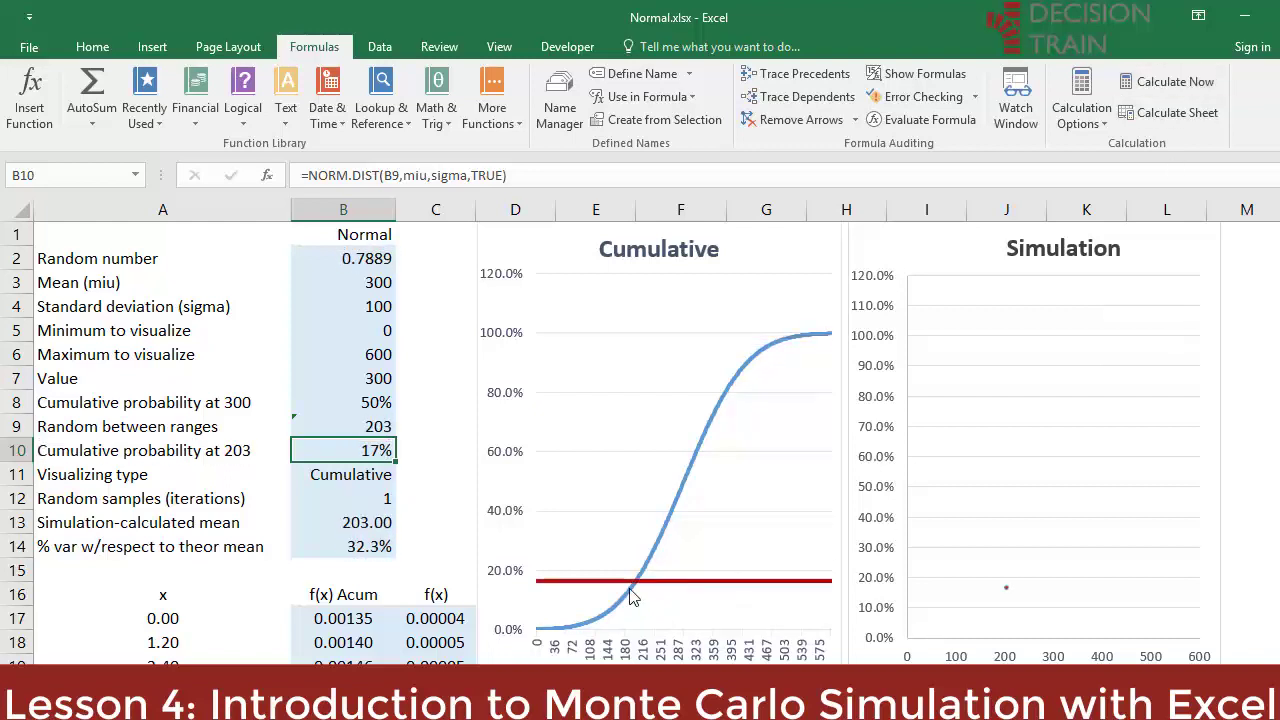
Step: Examine the series of x values in column A from row 17 down to row 518
click(370, 618)
key(Left)
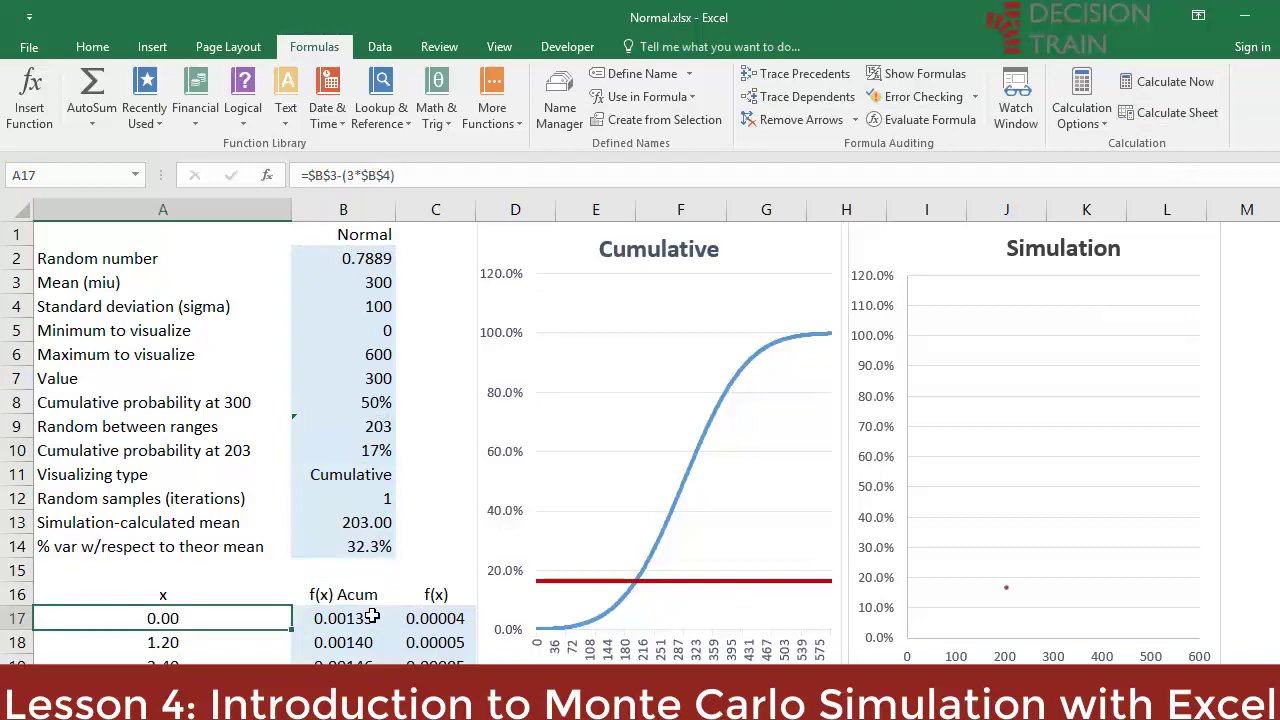
key(ctrl+shift+Down)
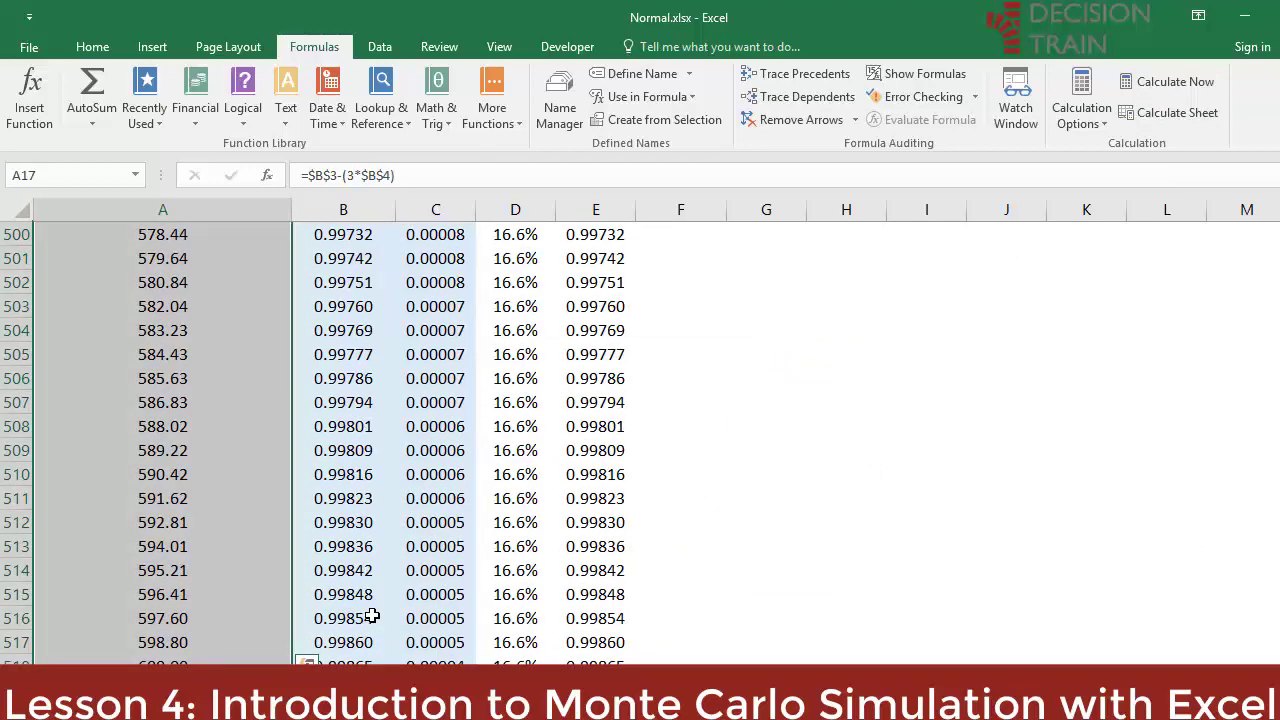
key(ctrl+shift+Up)
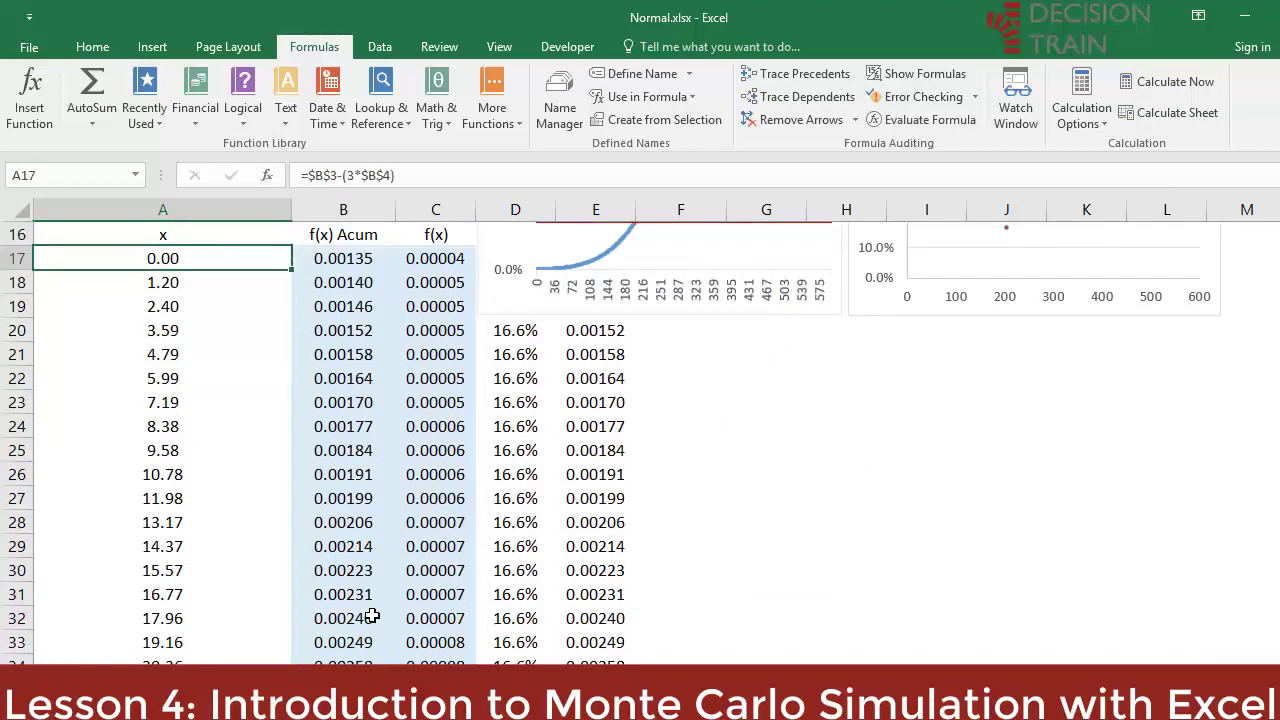
key(ctrl+Down)
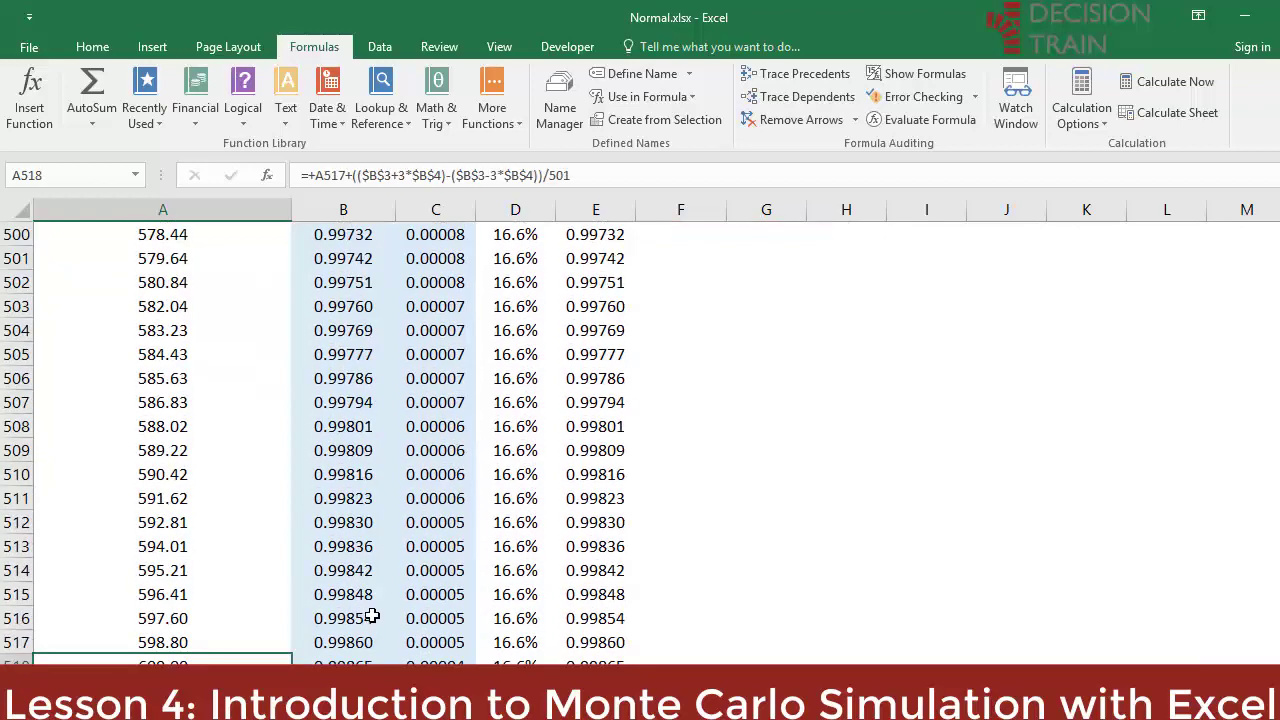
Step: Review the NORM.DIST formulas in the f(x) Acum column from B17 to B21 and their references to x, miu and sigma
key(Right)
key(ctrl+Up)
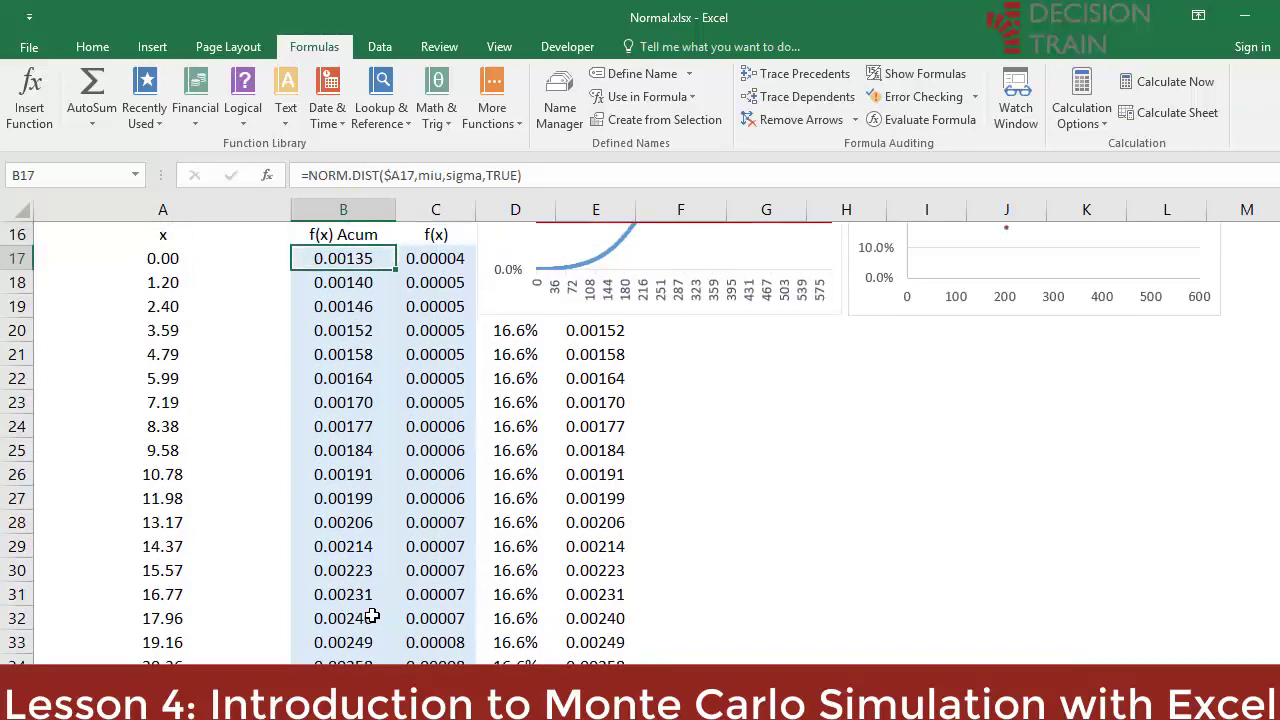
key(F2)
key(Return)
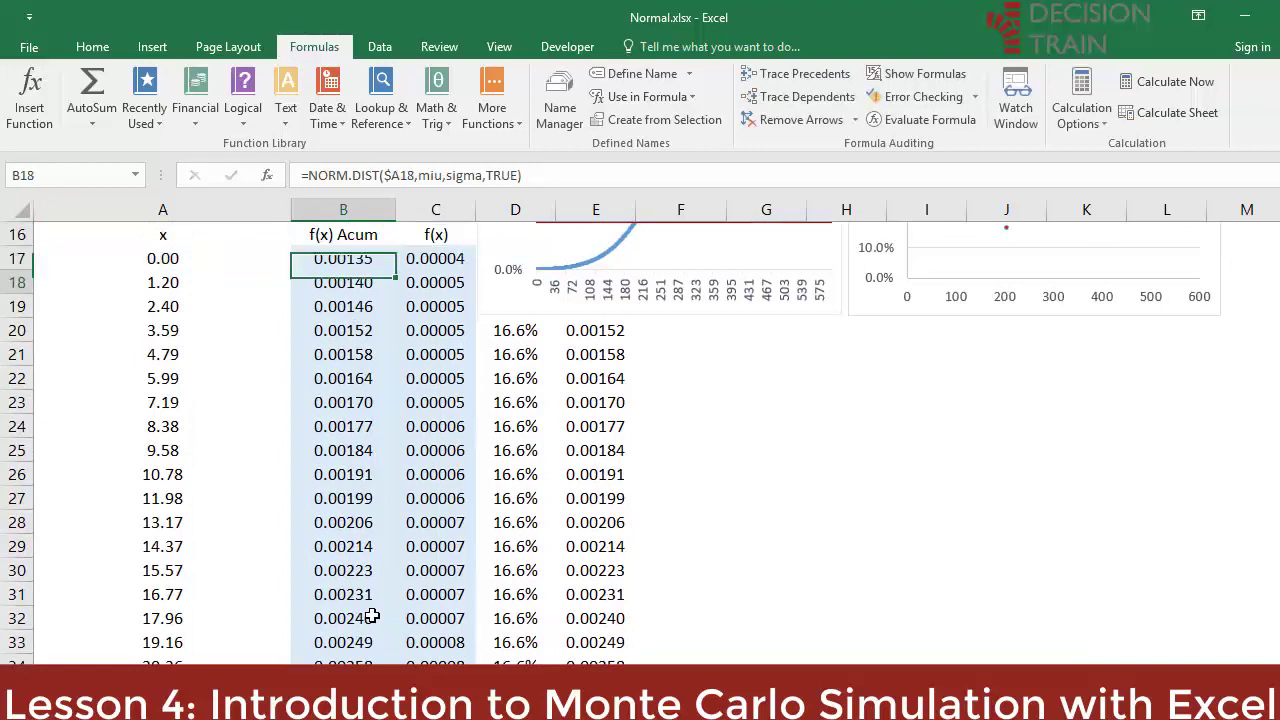
key(F2)
key(Return)
key(F2)
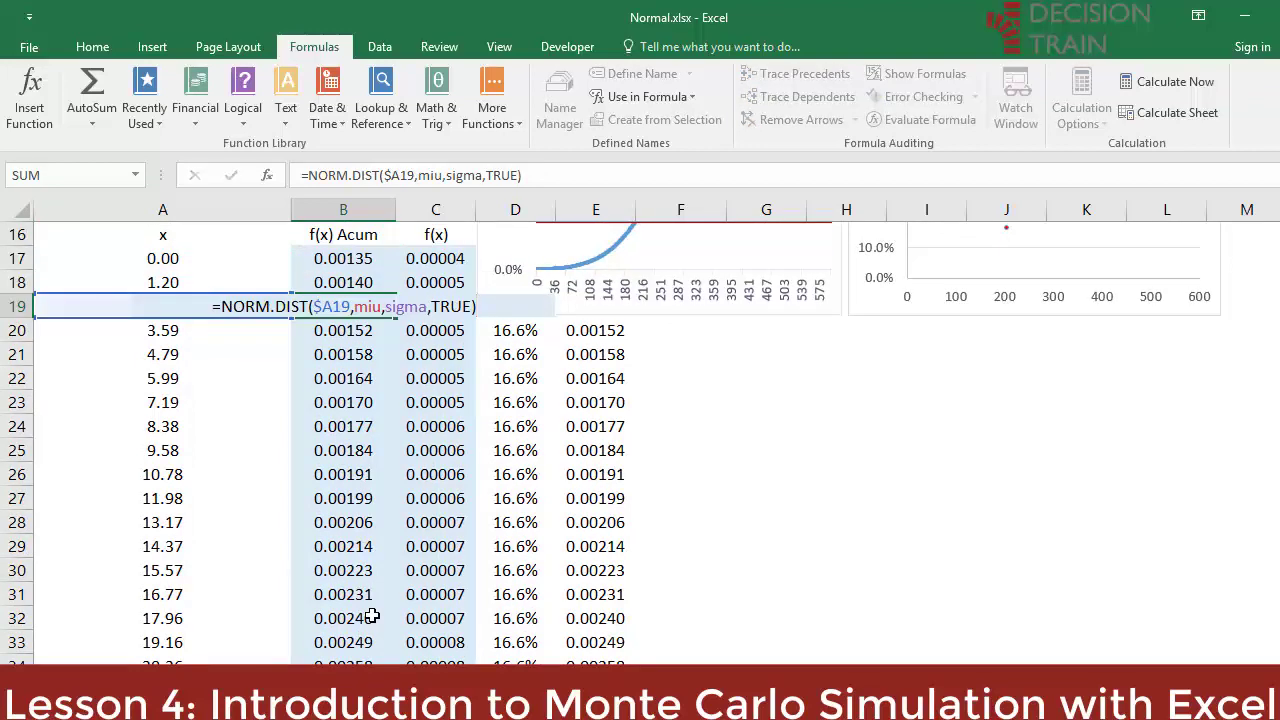
key(Return)
key(F2)
key(Return)
key(F2)
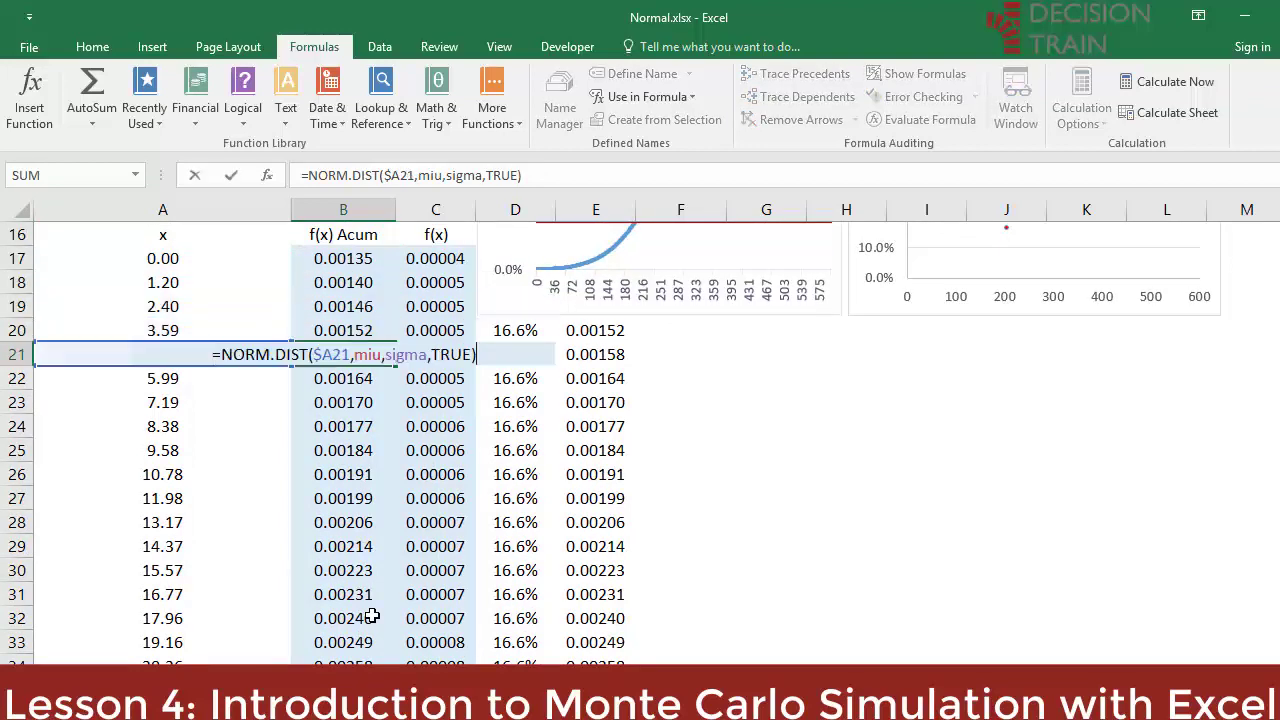
key(Escape)
Step: Set the mean in B3 to 500 to examine how the limits and Cumulative chart respond, and set it back to 300
key(ctrl+Home)
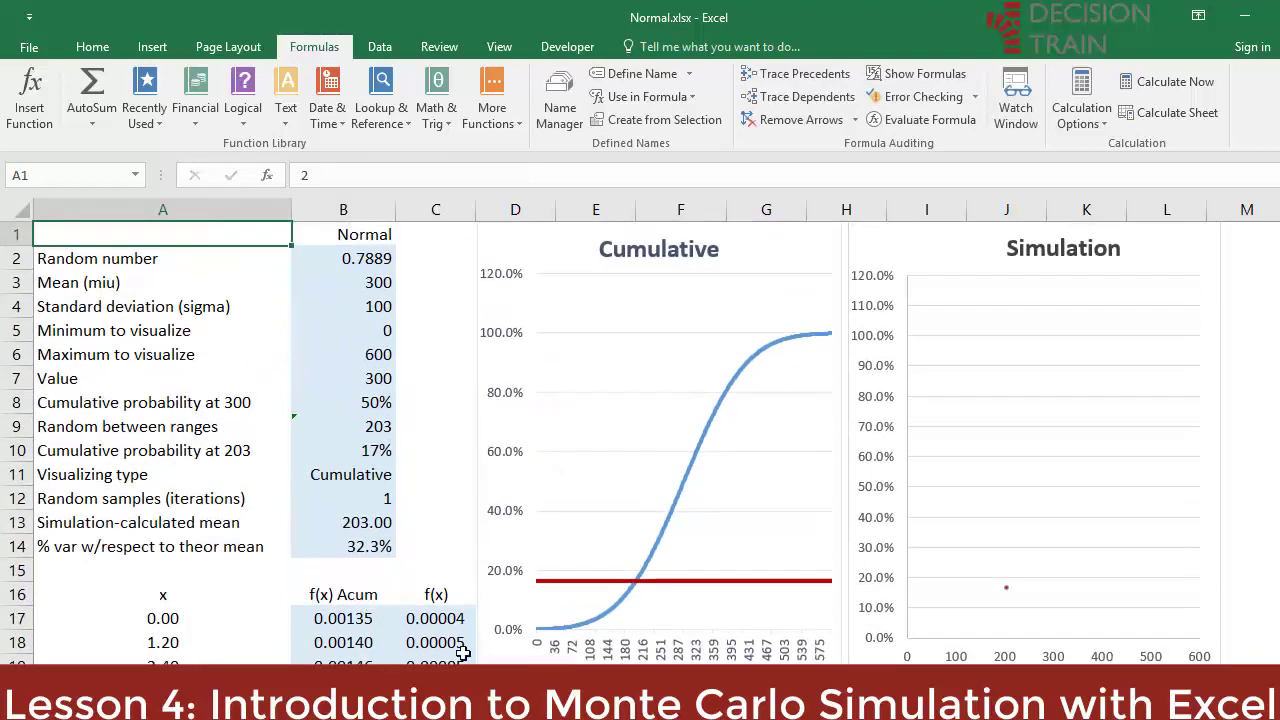
click(372, 478)
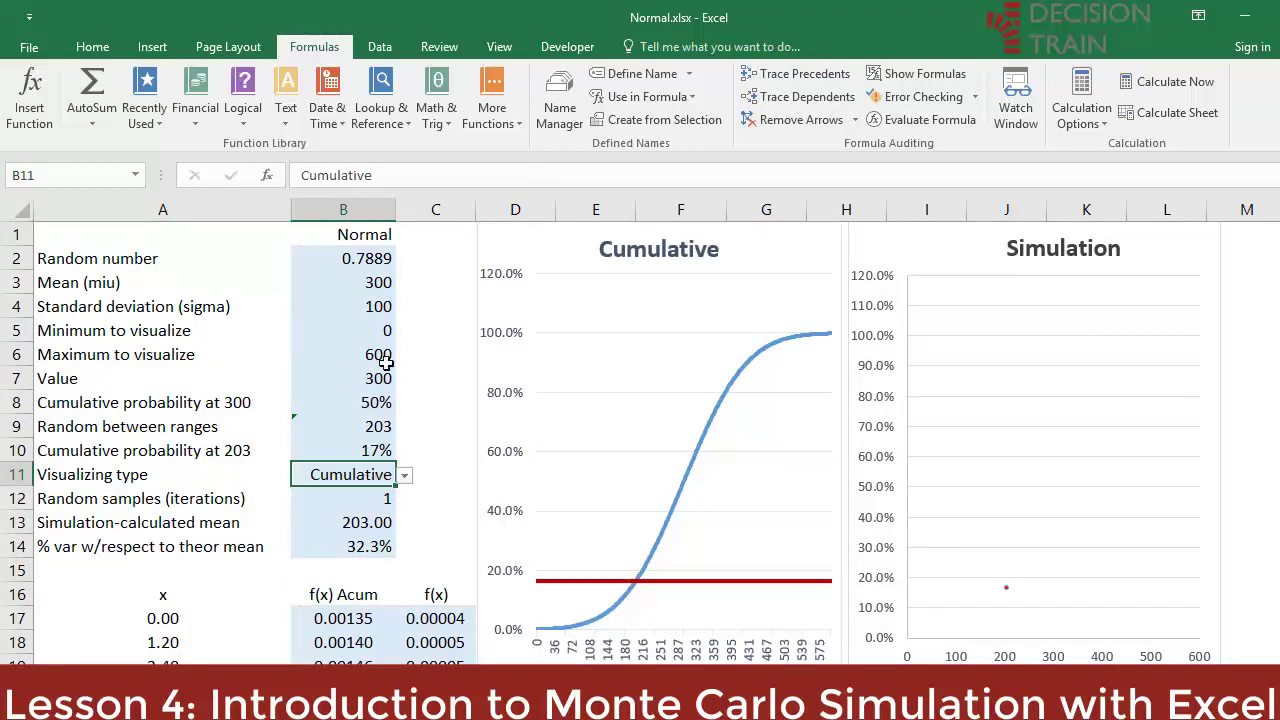
click(374, 286)
text(500)
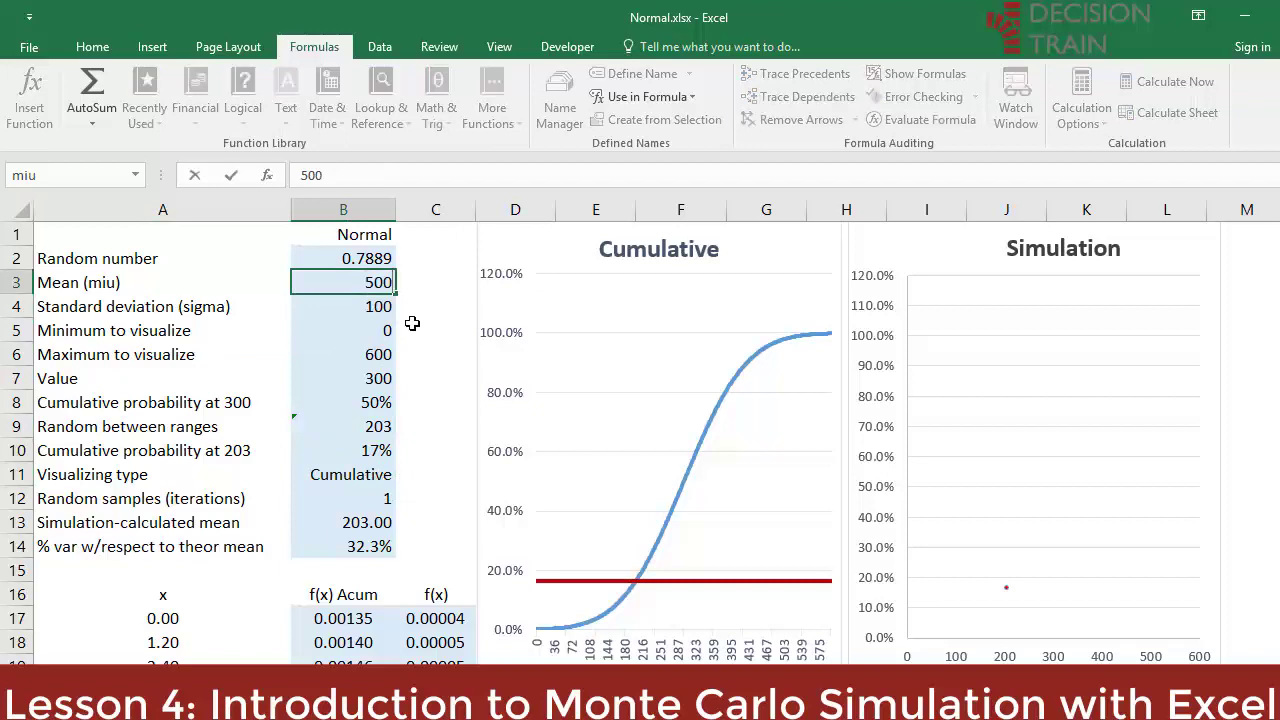
key(ctrl+Return)
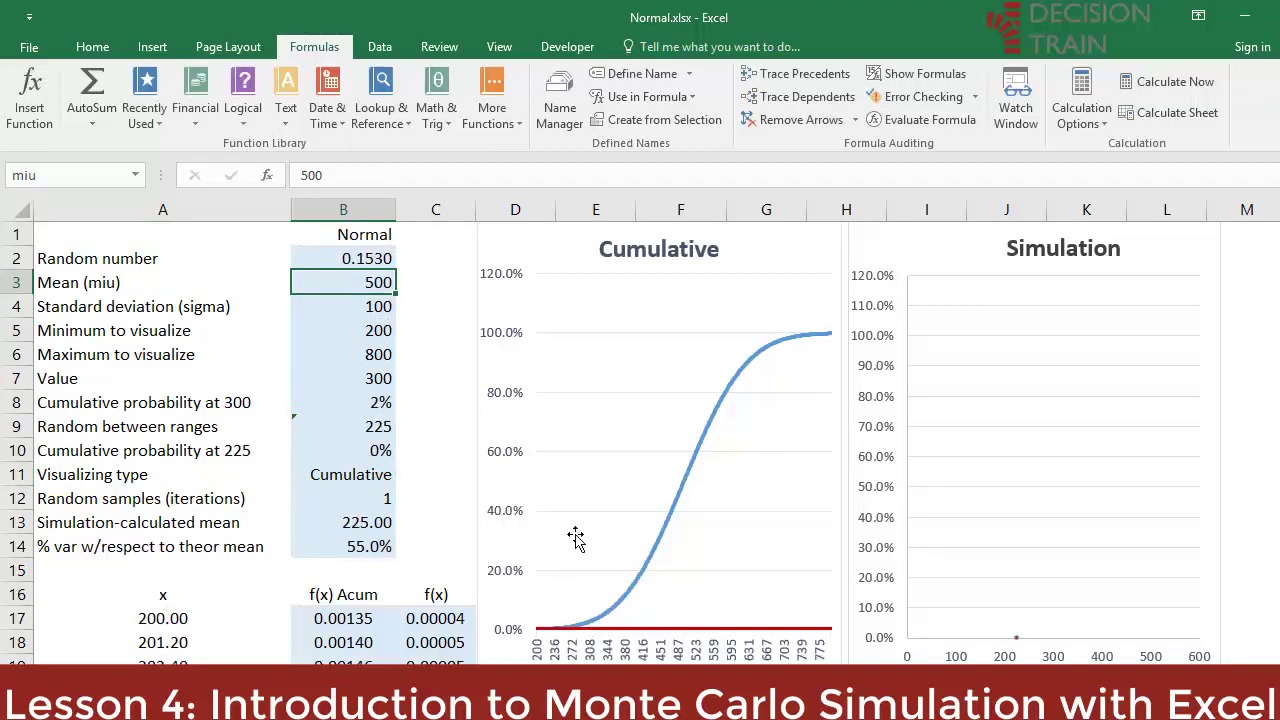
text(300)
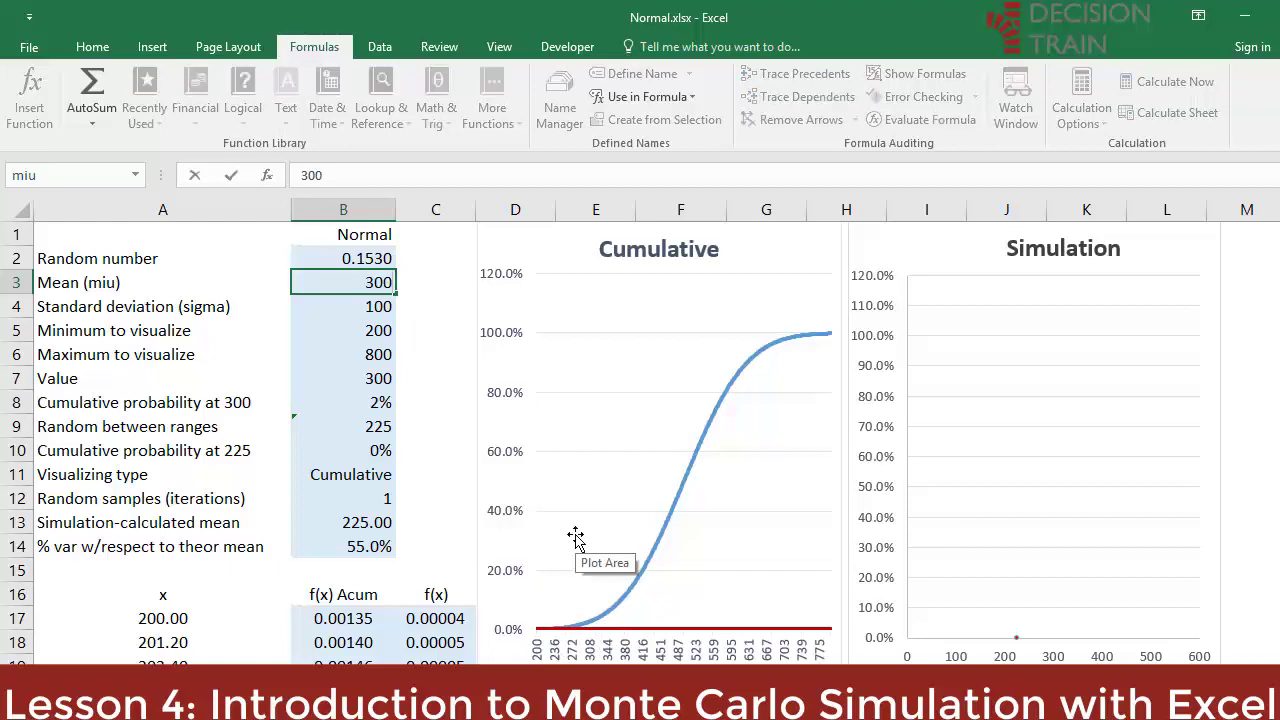
key(ctrl+Return)
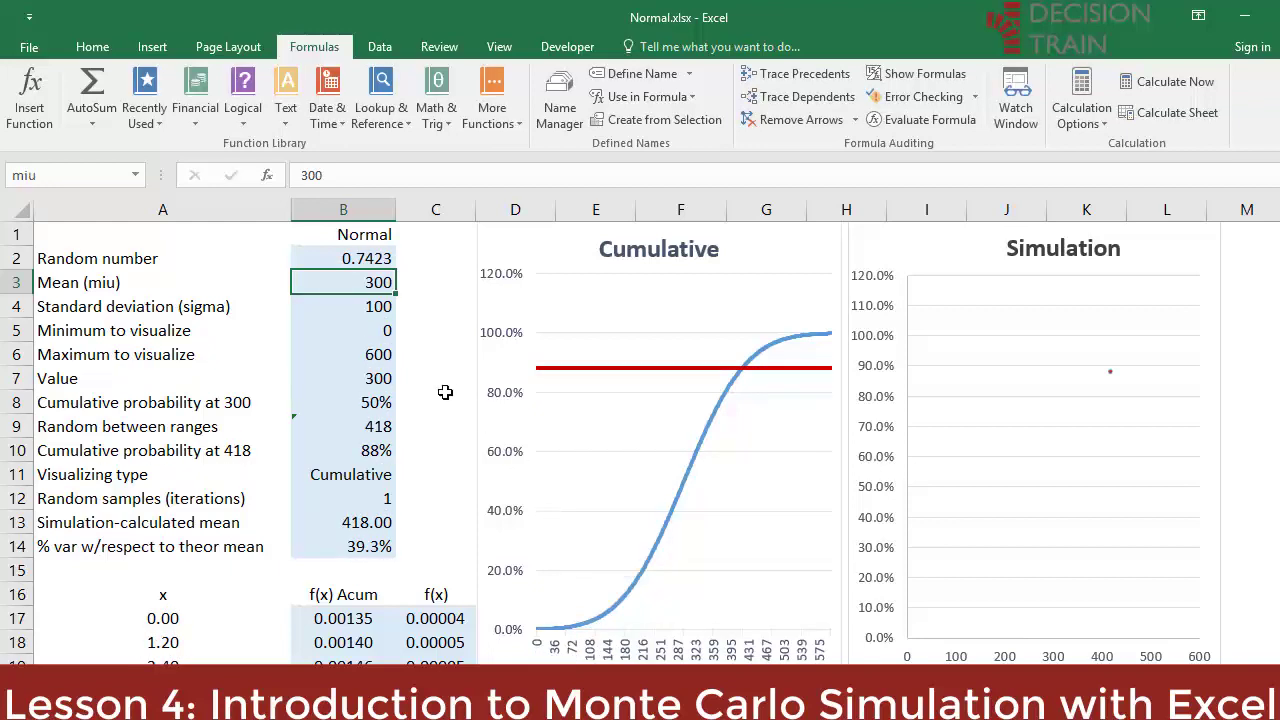
Step: Set the visualizing type in B11 to Density
click(380, 478)
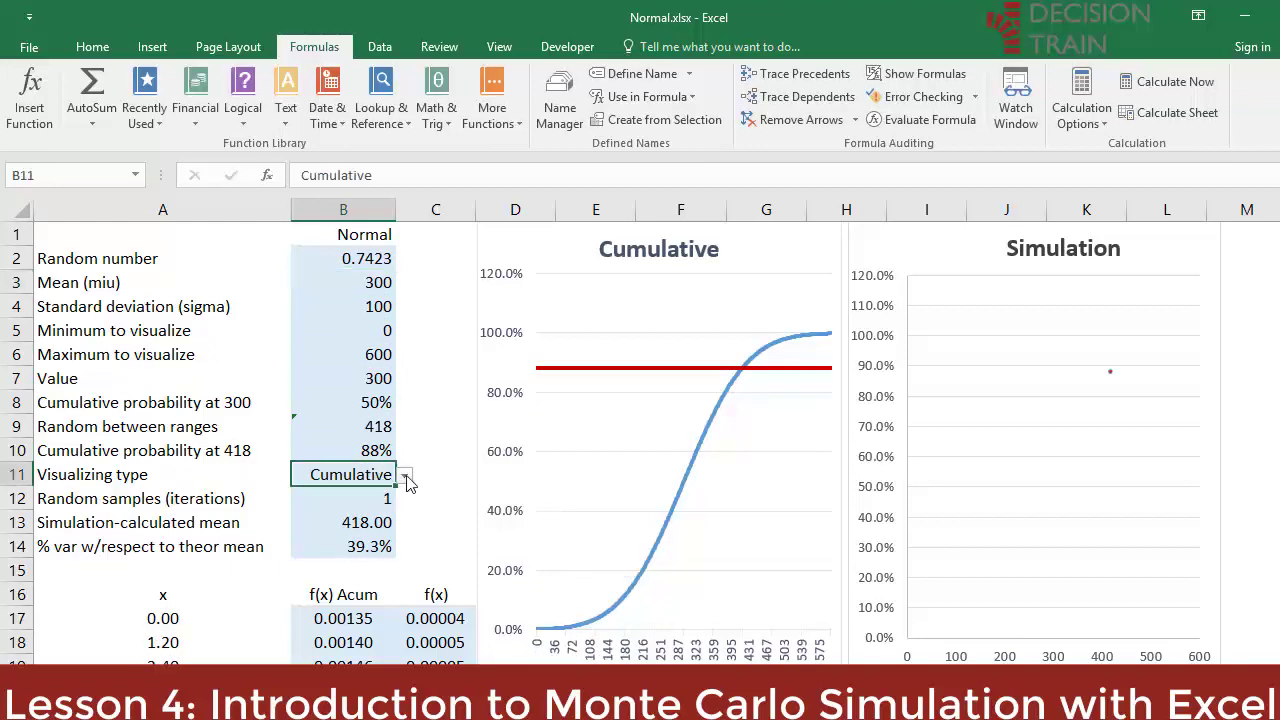
click(406, 478)
click(408, 508)
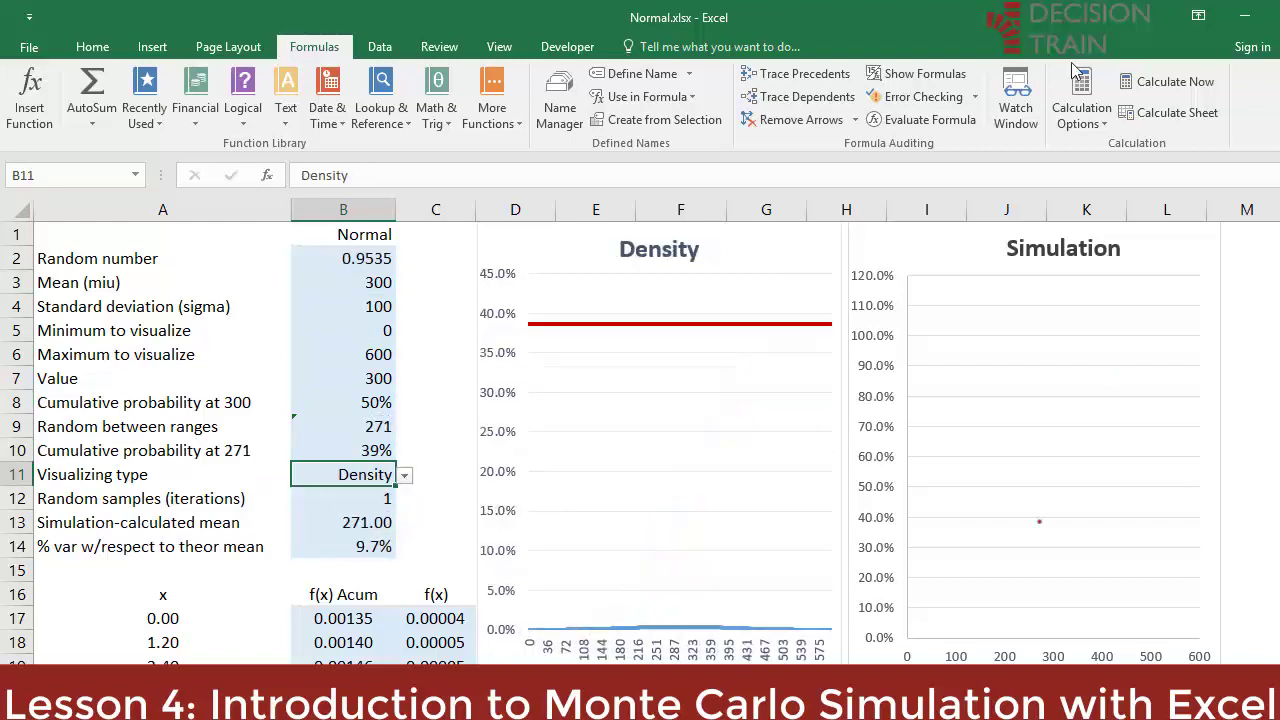
Step: Recalculate the workbook several times to examine how the Density and Simulation charts respond to new random values
click(1165, 86)
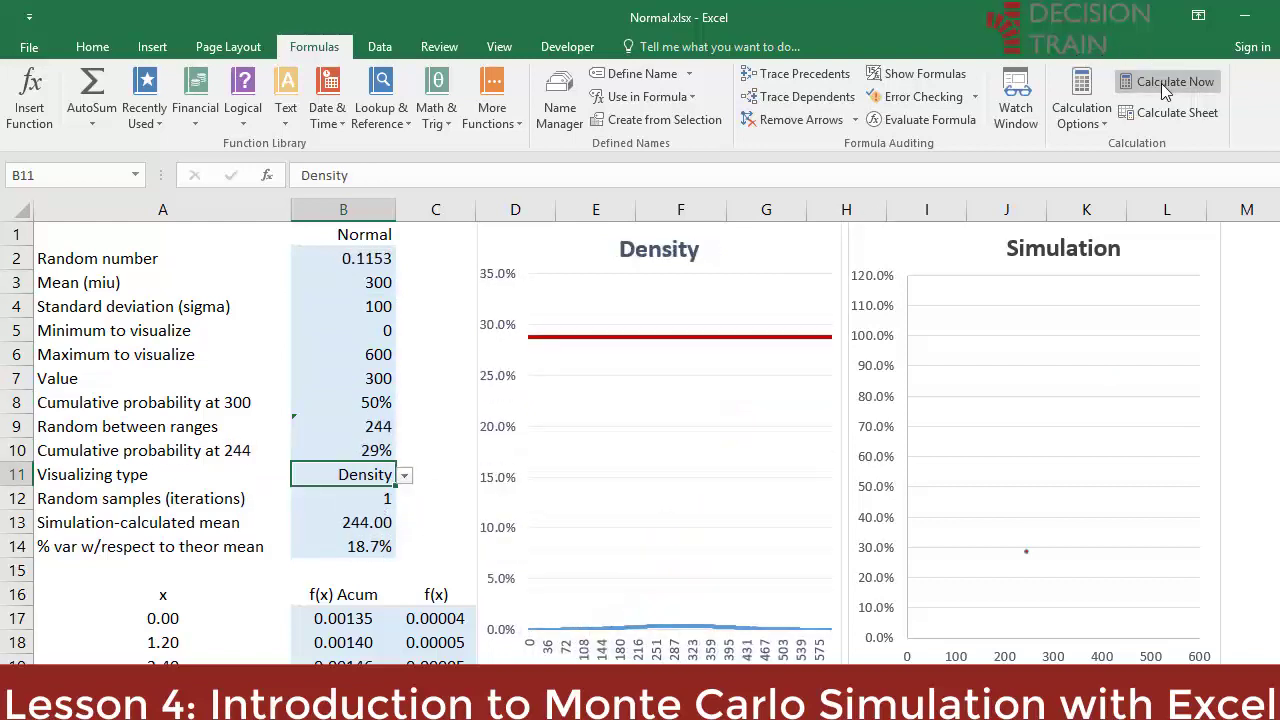
click(1165, 86)
click(1165, 86)
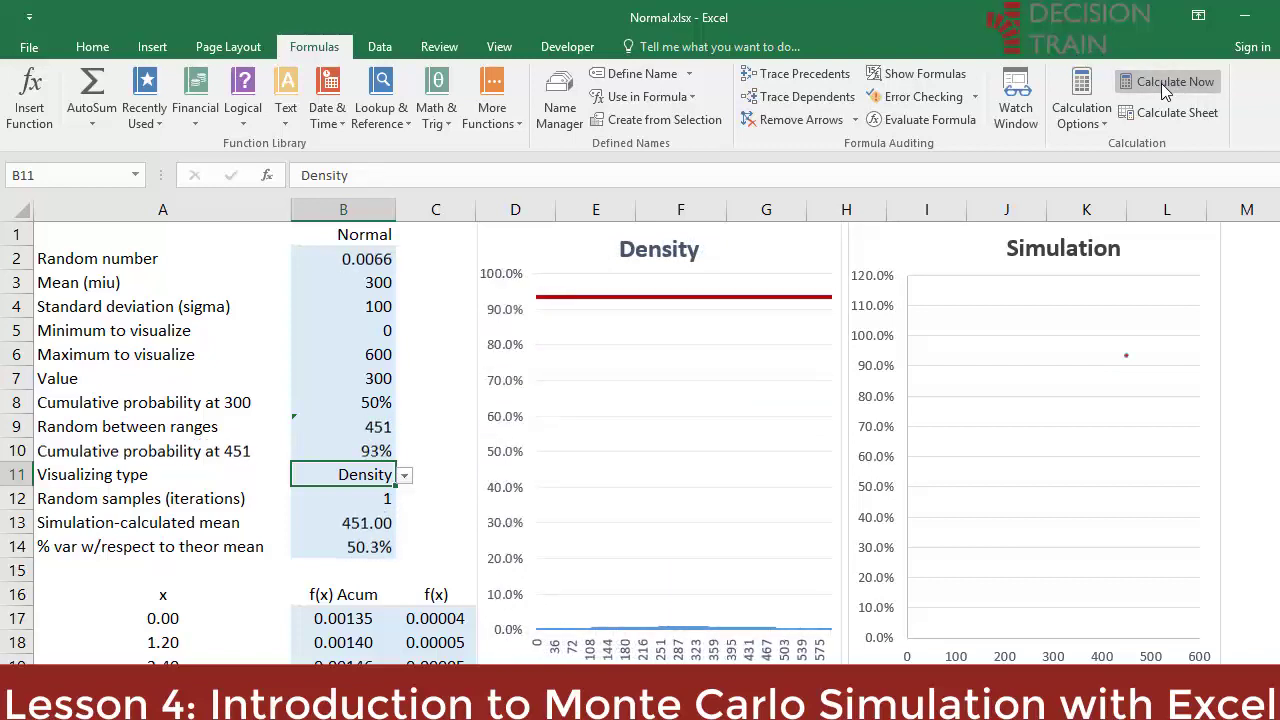
Step: Recalculate the workbook a few more times to compare the Density curve with the random value's line
click(1160, 83)
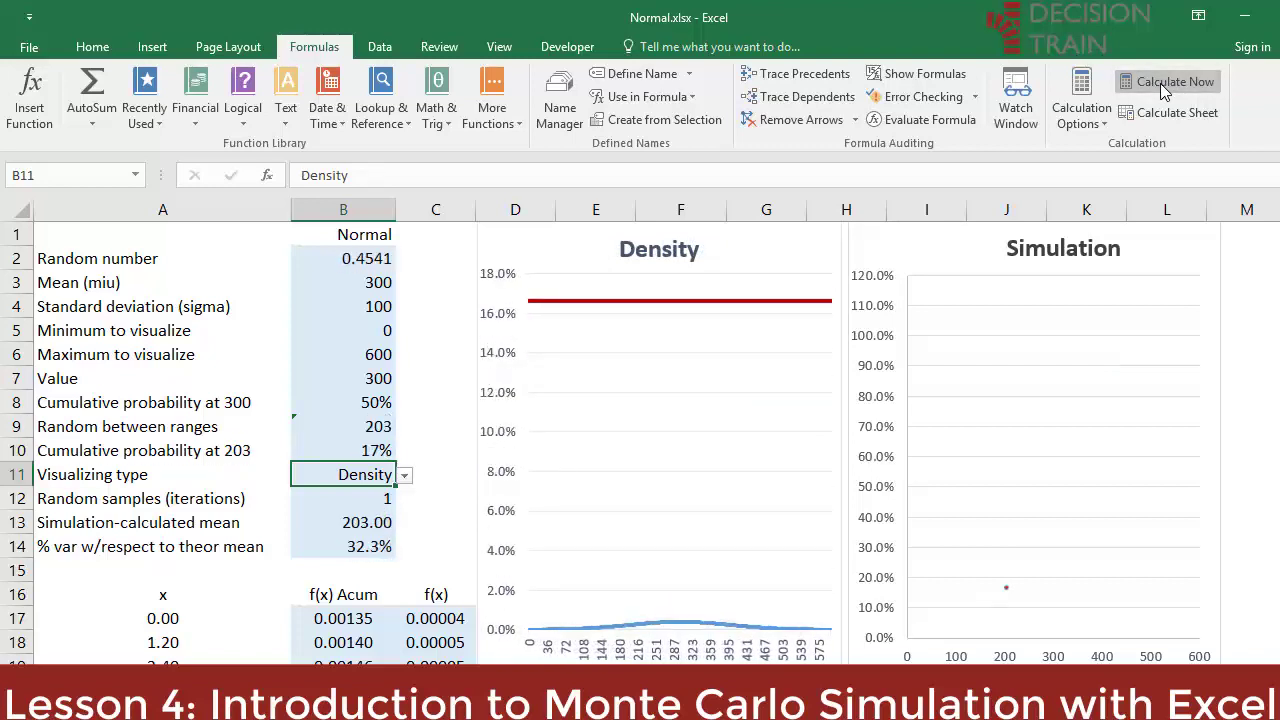
click(1160, 83)
click(1160, 84)
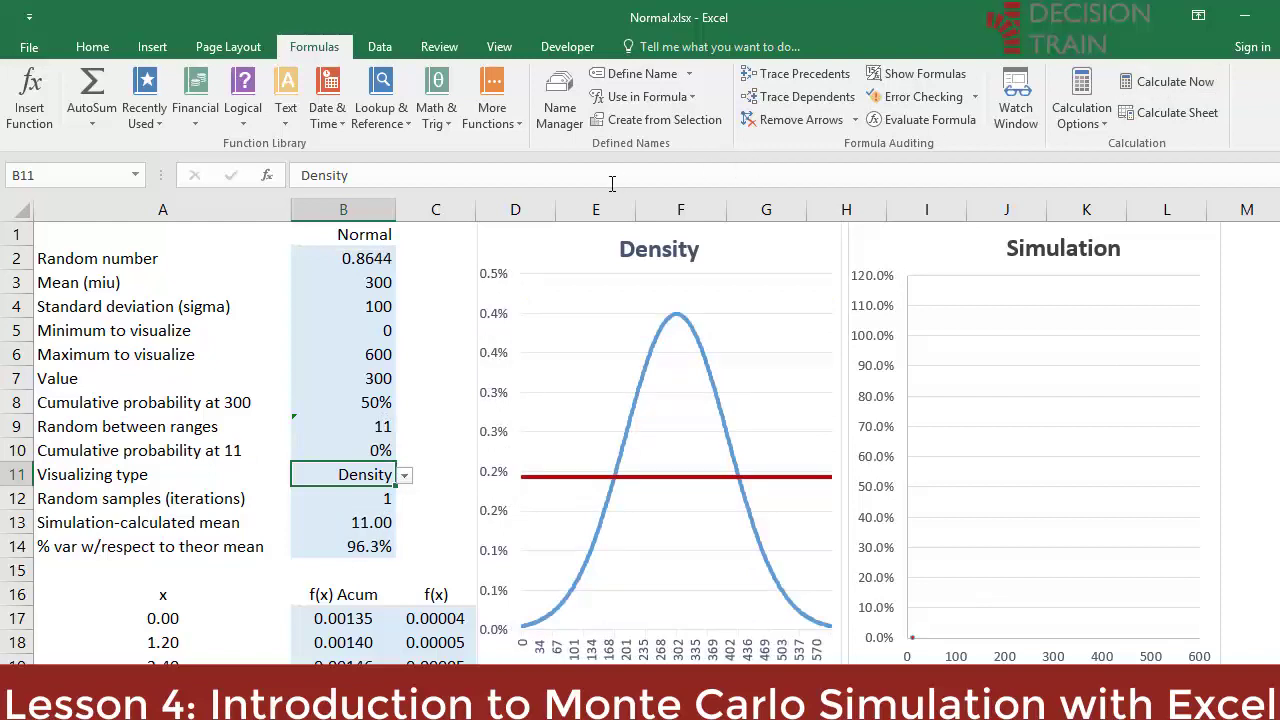
Step: Check the mean and standard deviation inputs in B3 and B4, and set the visualizing type in B11 to Cumulative
click(368, 285)
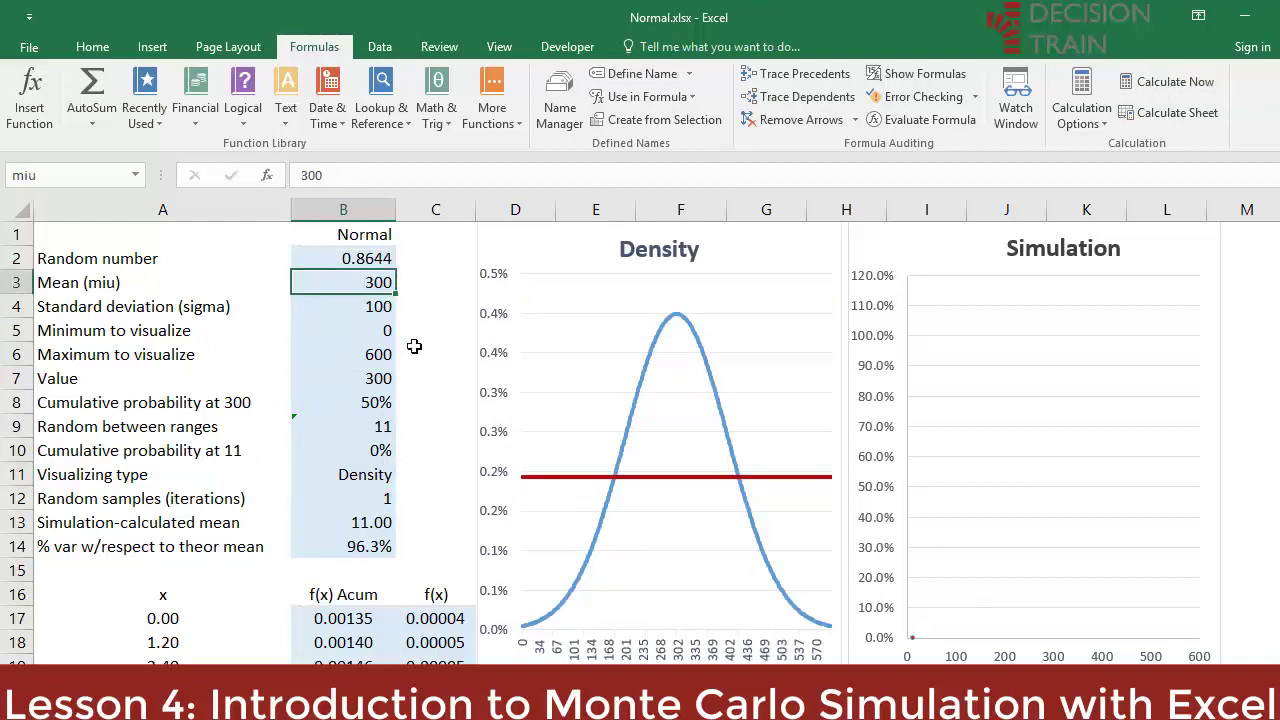
click(384, 307)
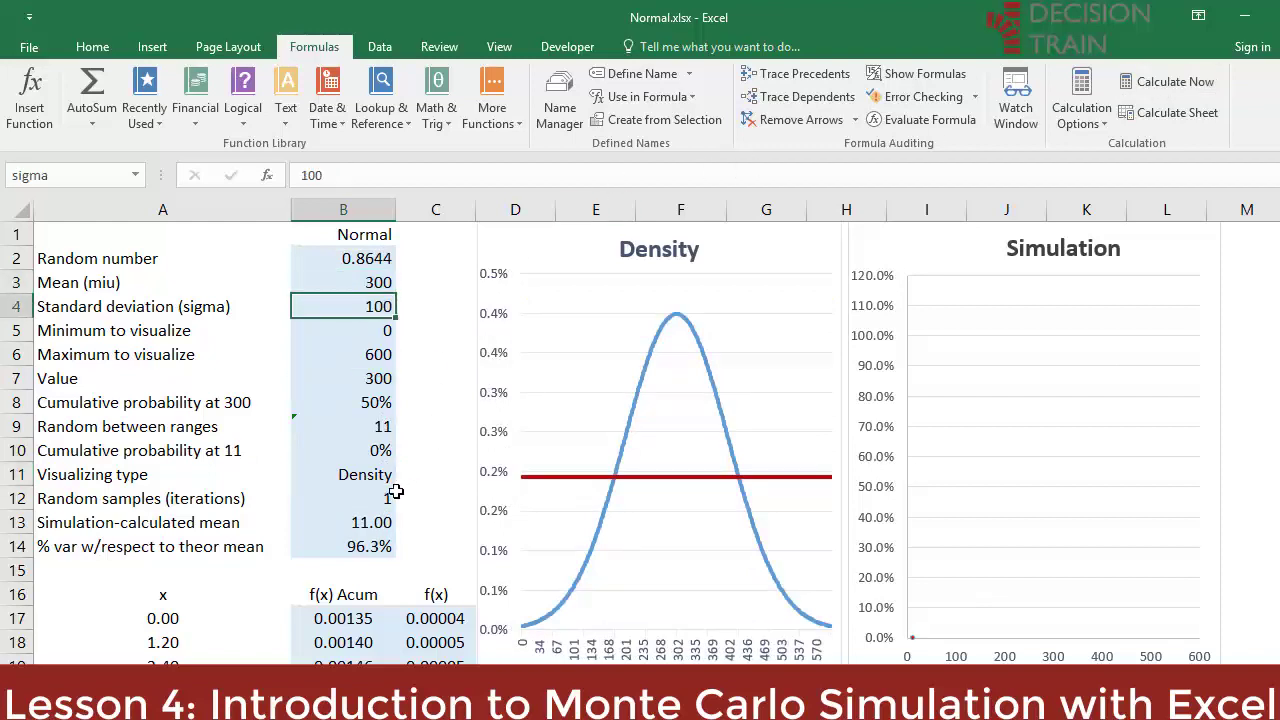
click(365, 474)
click(404, 476)
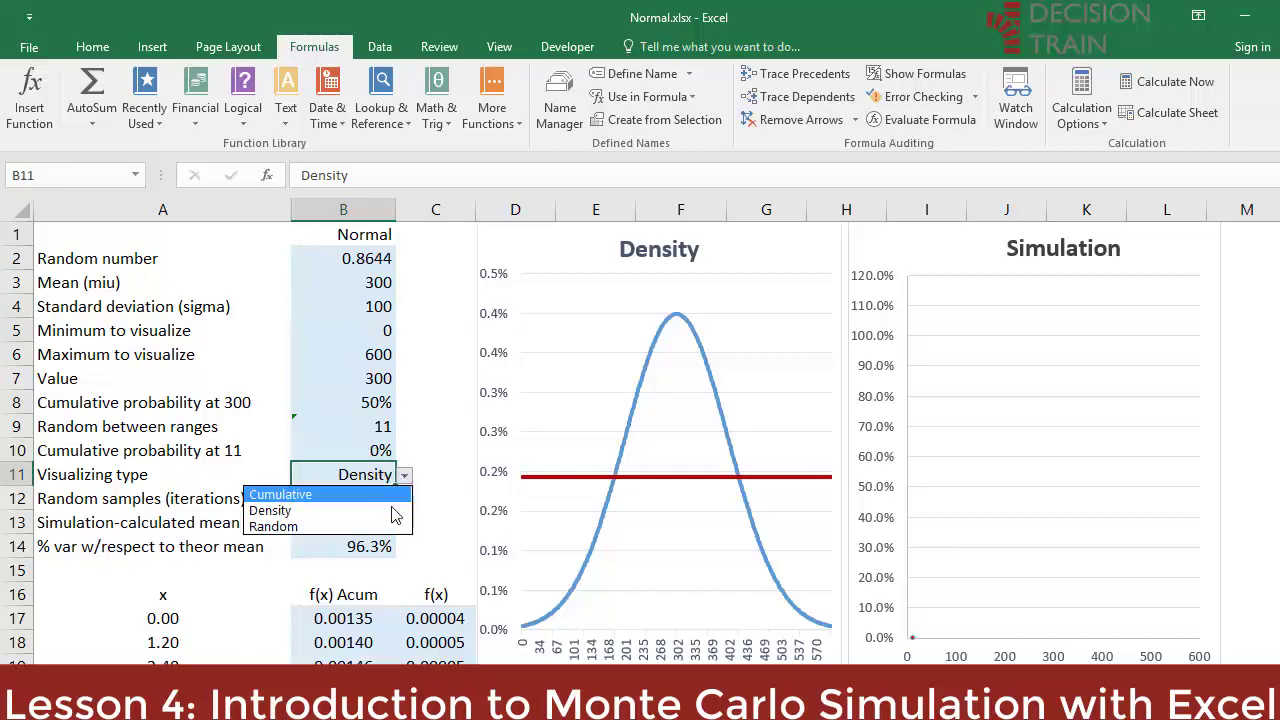
click(318, 494)
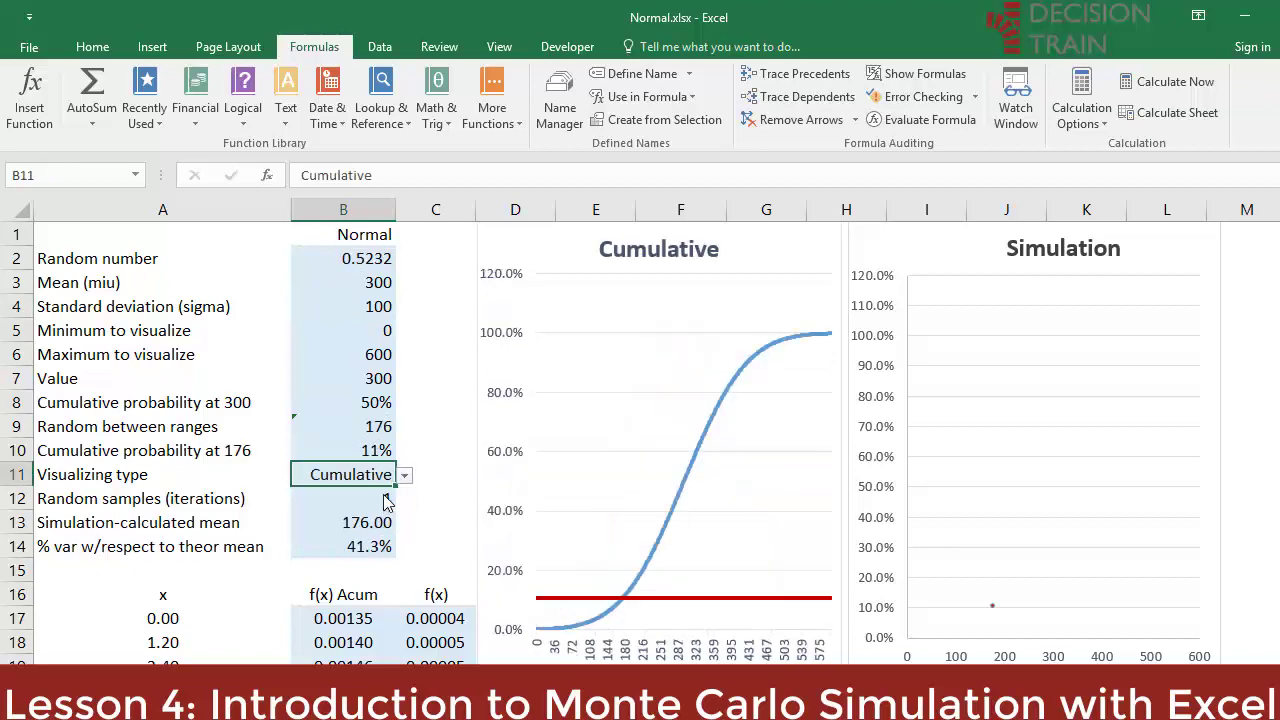
Step: Go to the simulation table below the distribution data and inspect the first RANDOM formula in B521
click(355, 618)
key(ctrl+Down)
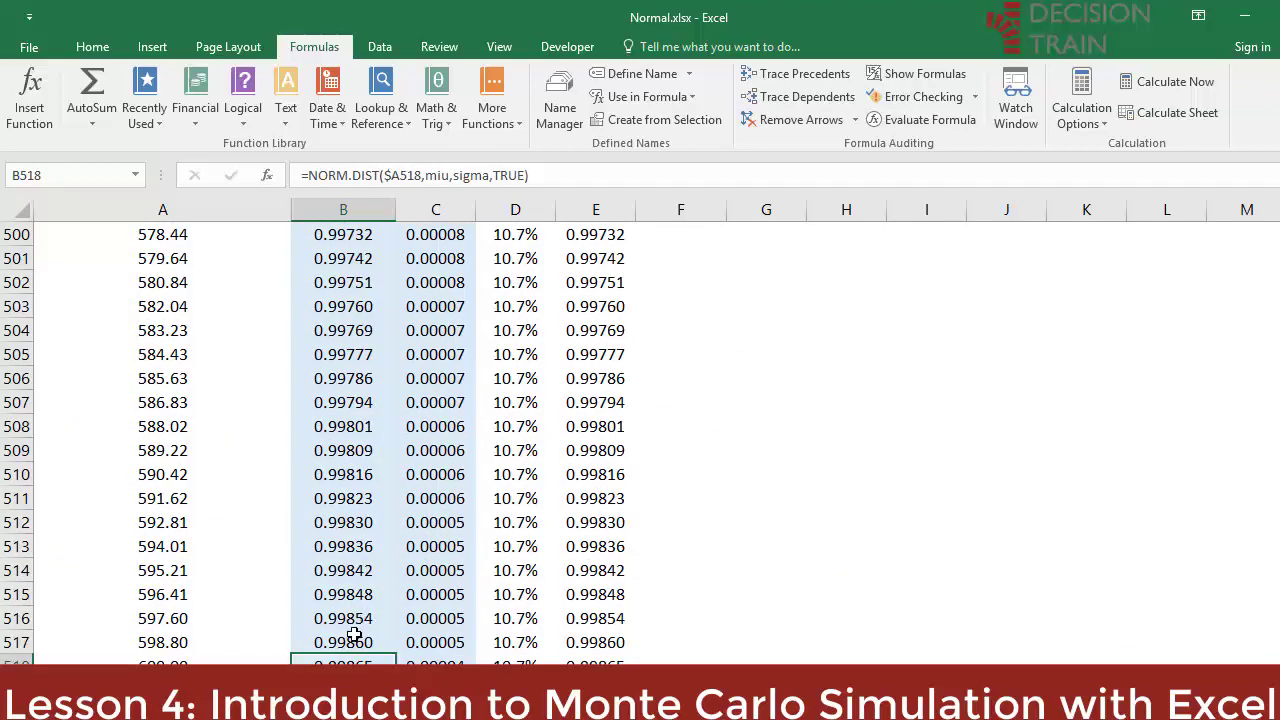
scroll(300, 630, down, 3)
drag(17, 509, 325, 502)
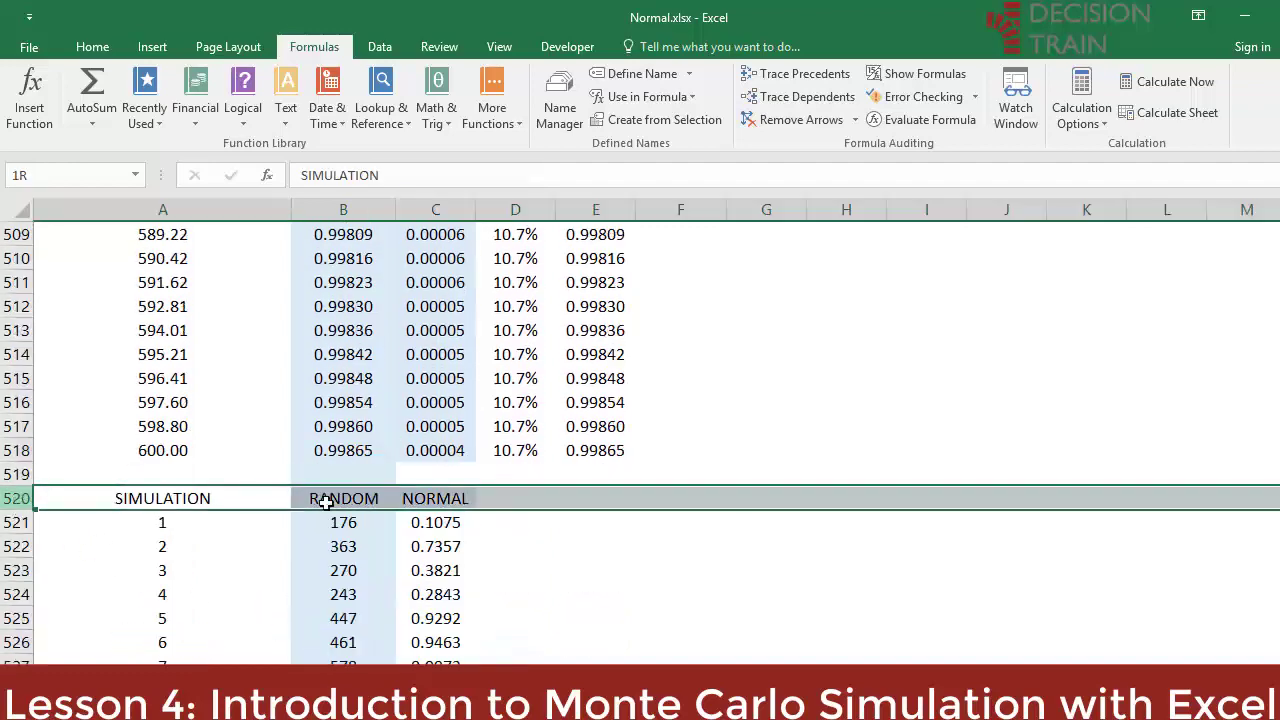
click(354, 524)
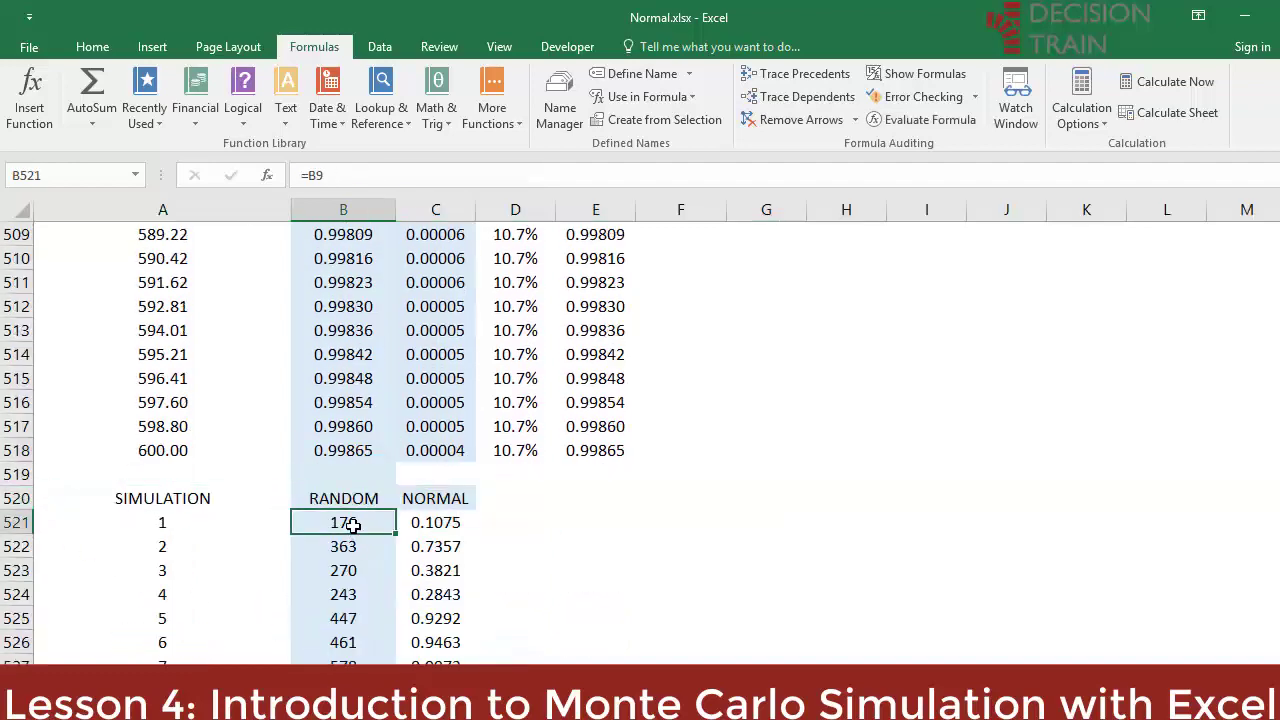
key(F2)
Step: Inspect the RANDBETWEEN formulas in B522 and B523 of the RANDOM column and their minimum and maximum arguments
click(360, 548)
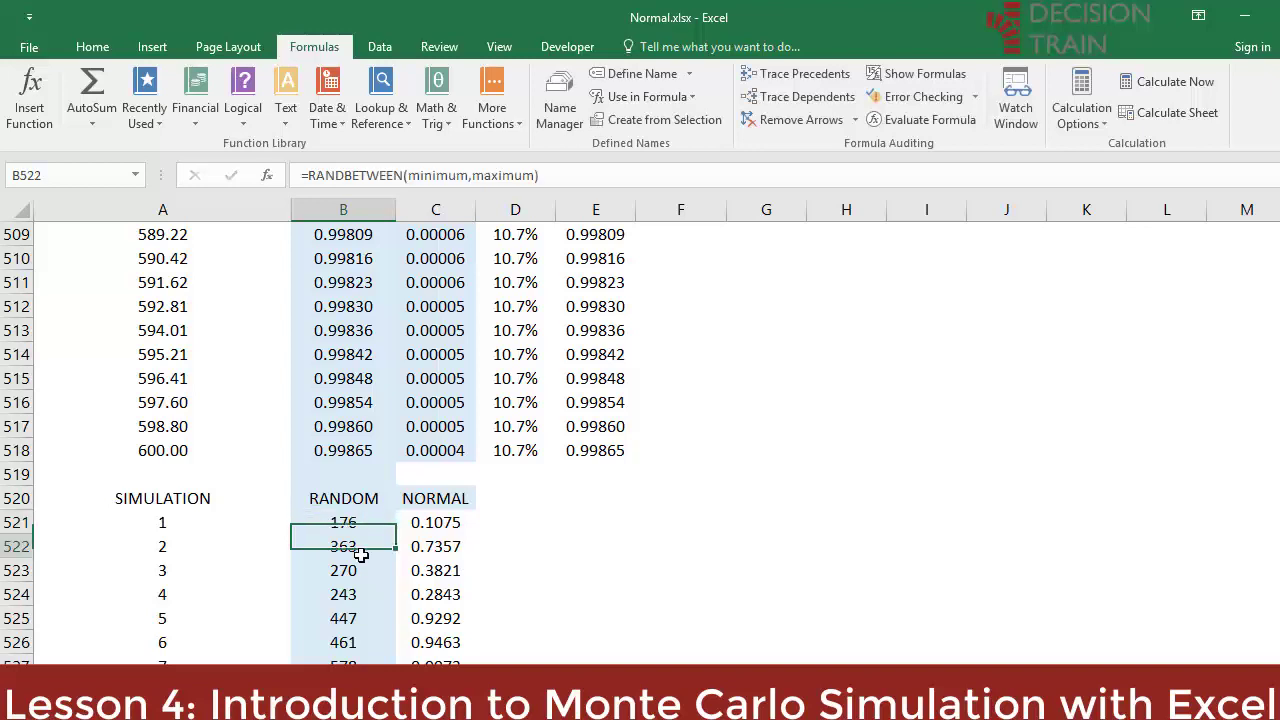
key(F2)
drag(327, 546, 573, 550)
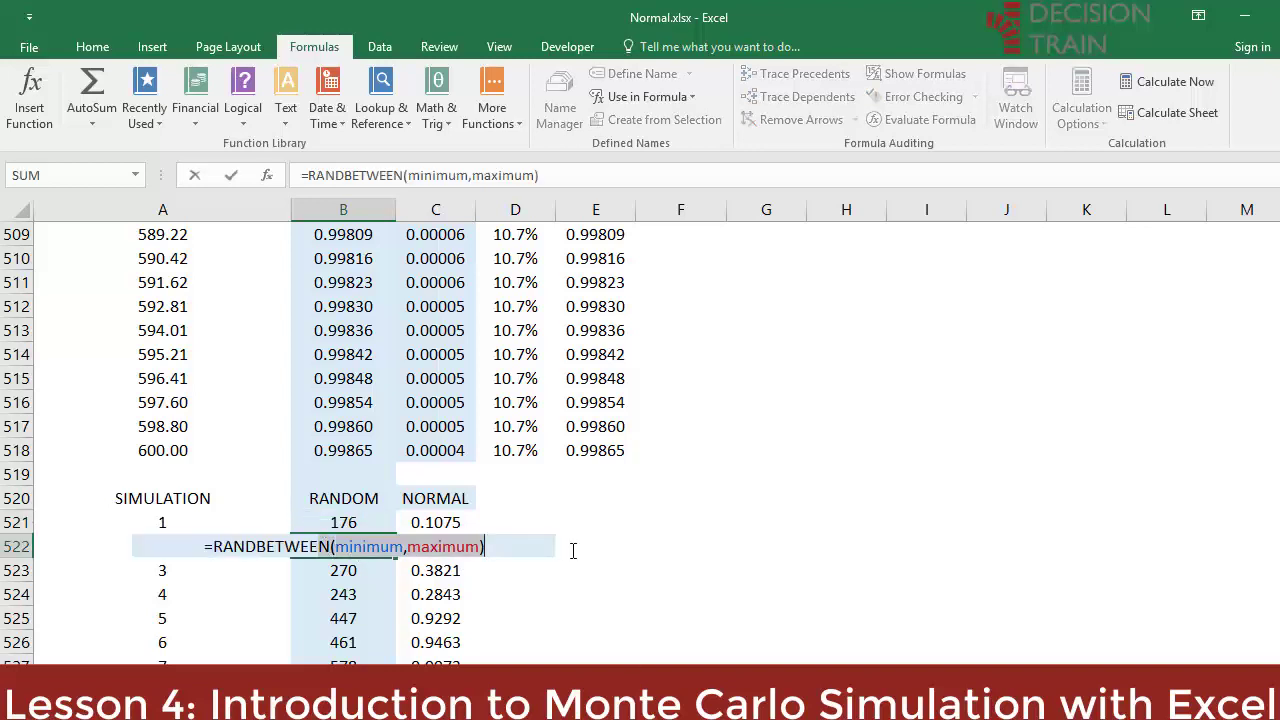
drag(205, 546, 111, 537)
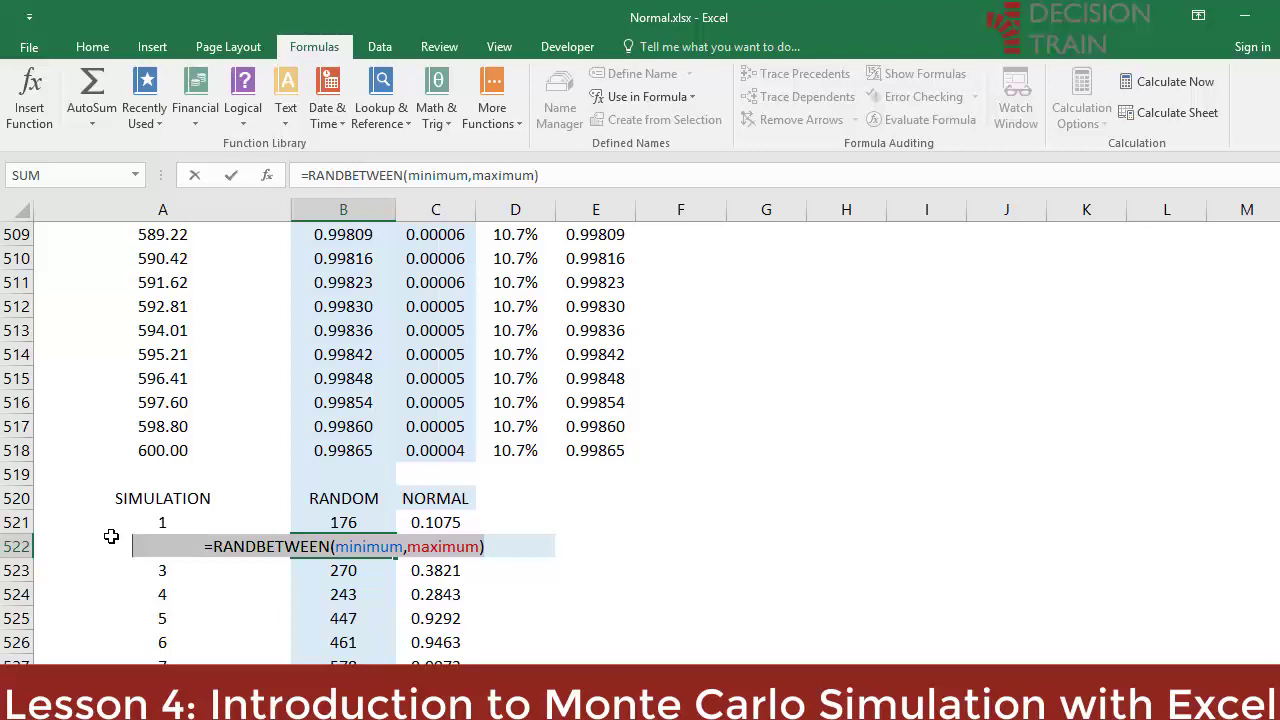
key(Escape)
key(Down)
key(F2)
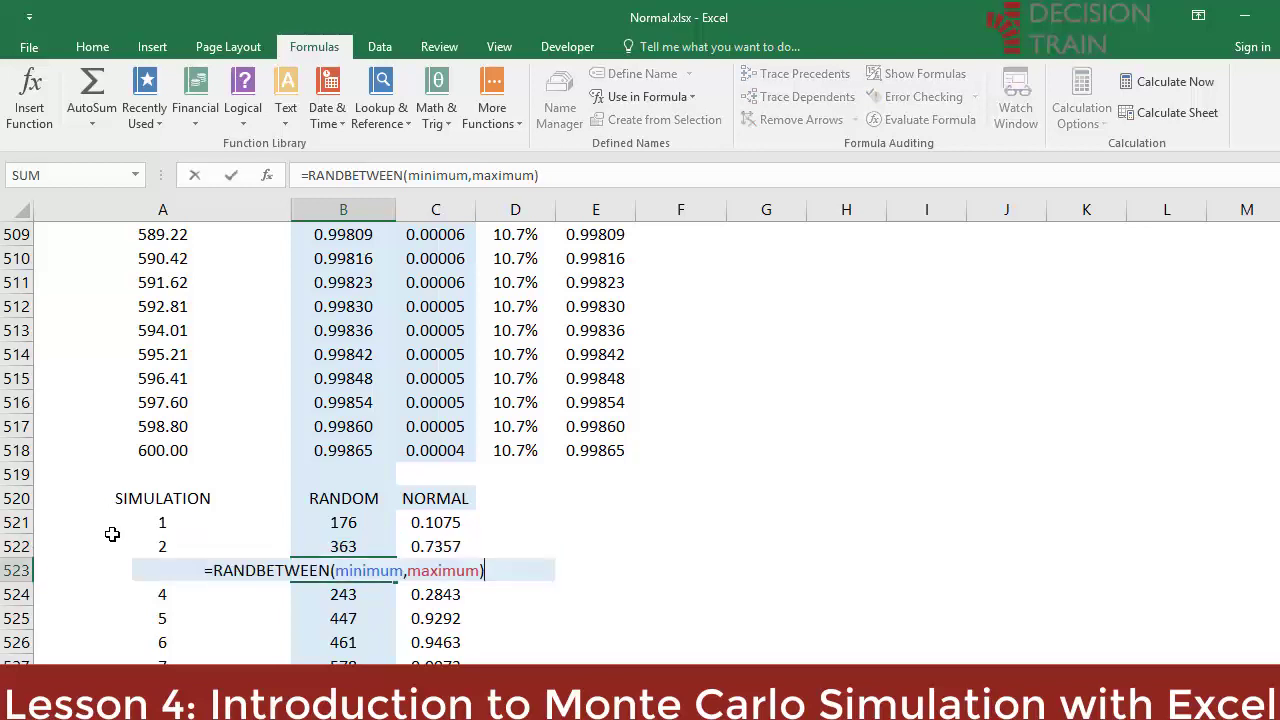
drag(502, 570, 106, 541)
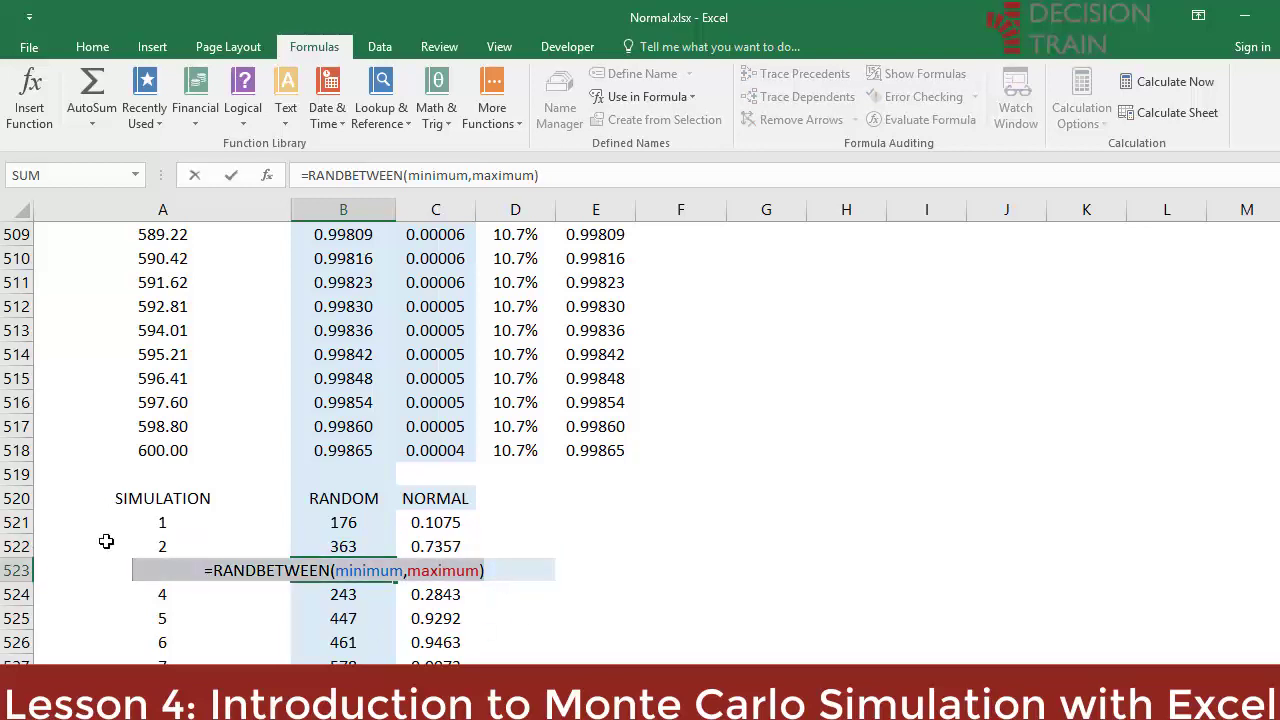
key(Escape)
Step: Return to the top of the sheet and recalculate repeatedly to examine how the single point moves in the Simulation chart
key(ctrl+Home)
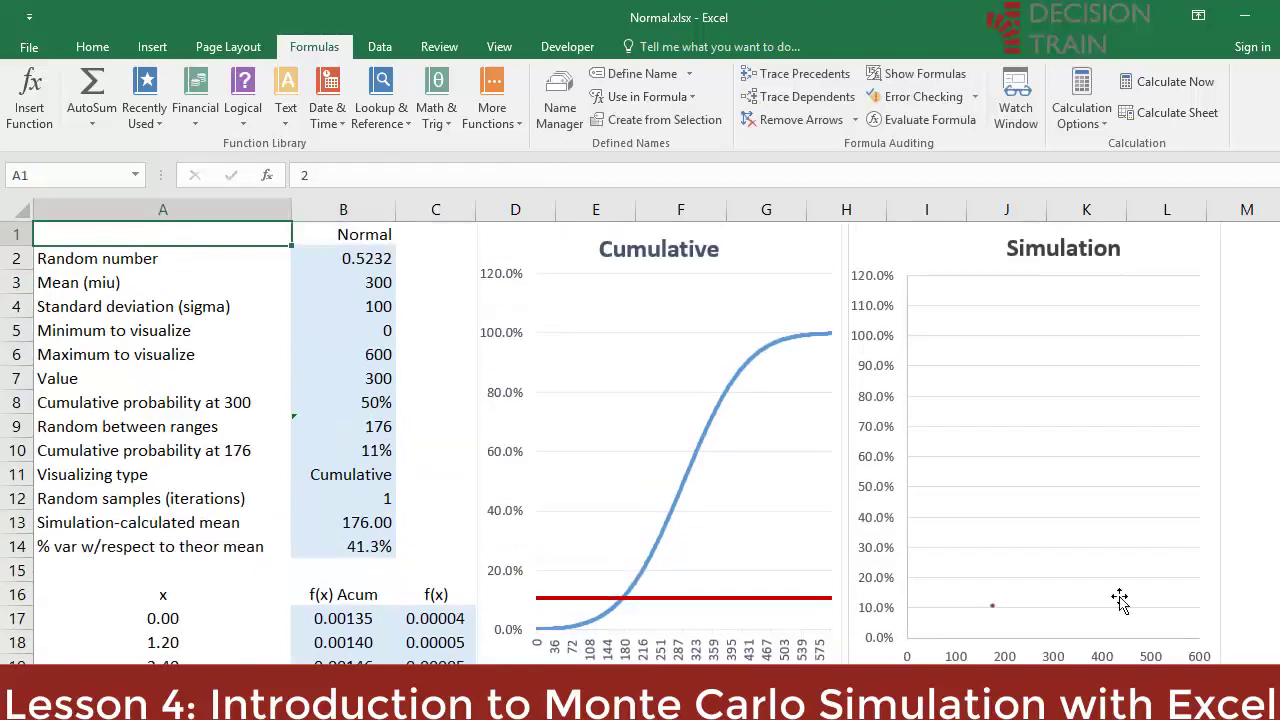
click(938, 252)
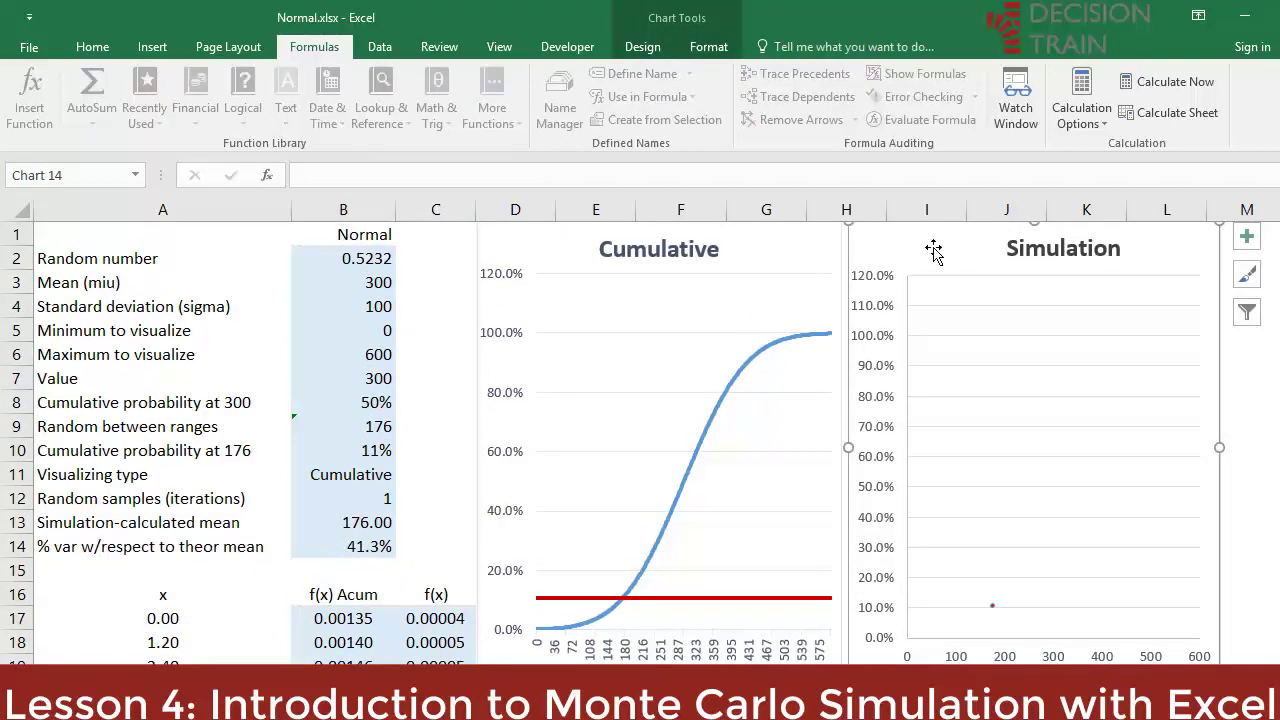
key(Escape)
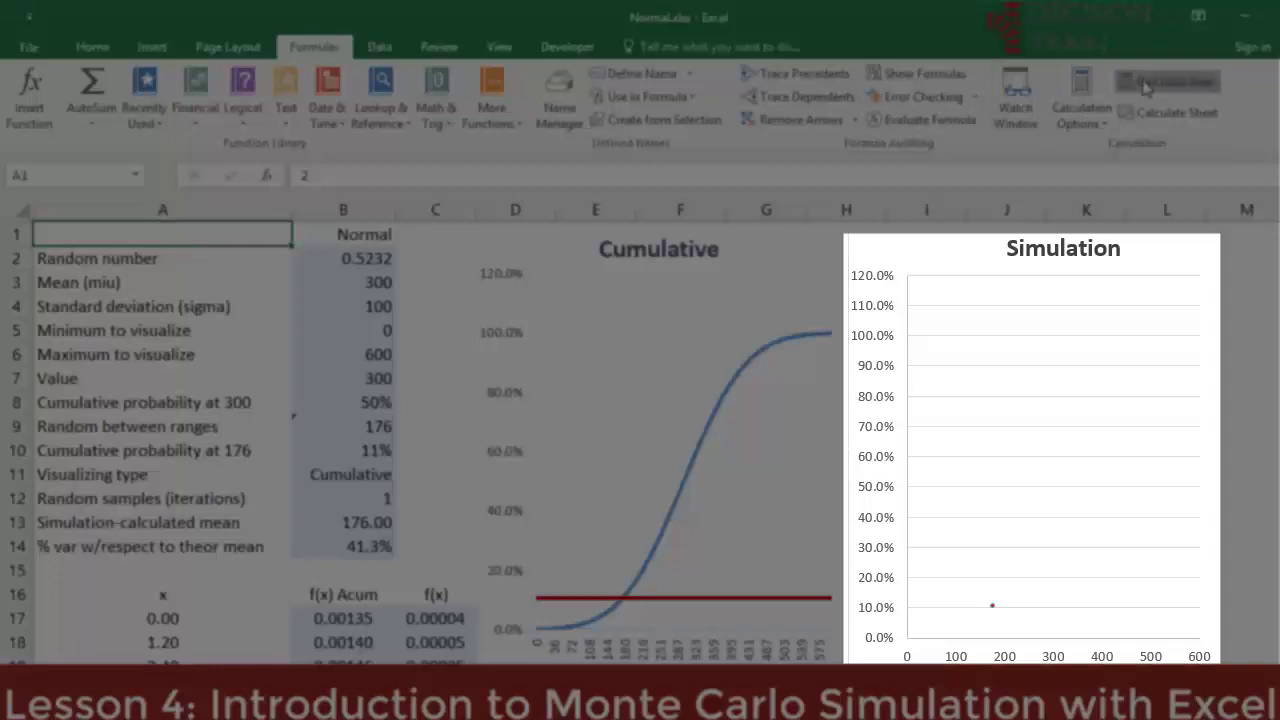
click(1146, 86)
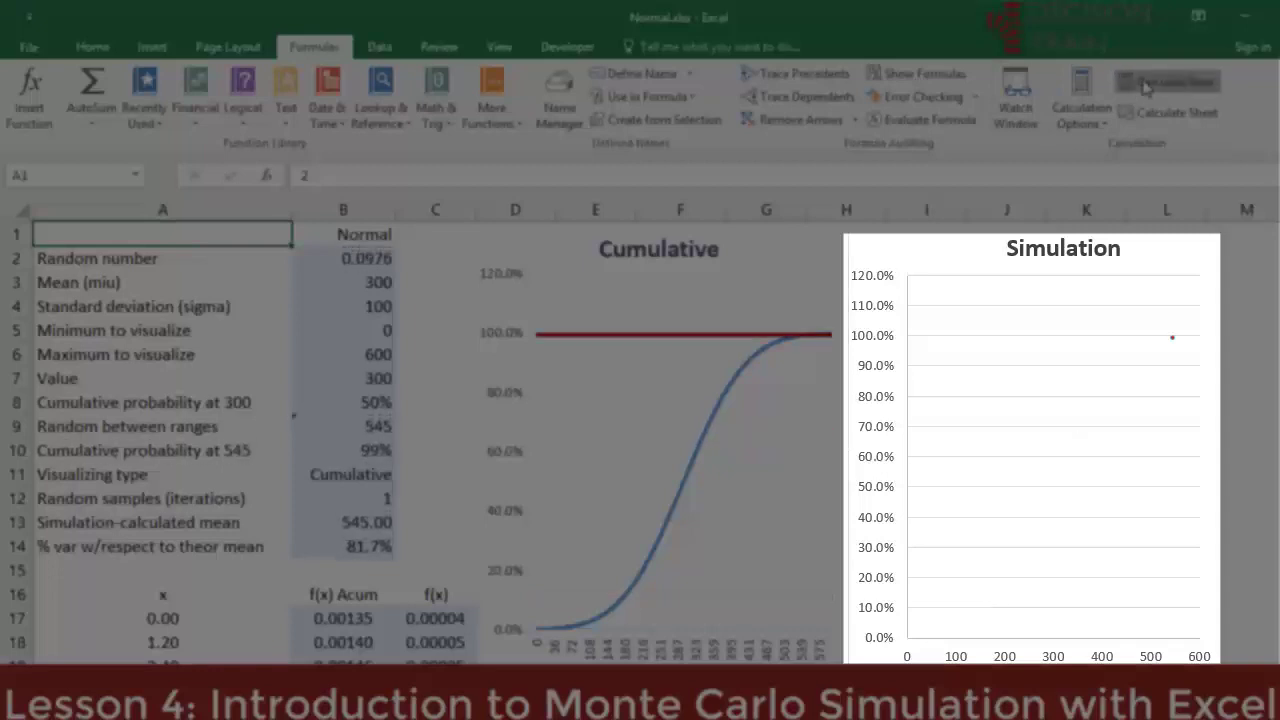
click(1145, 88)
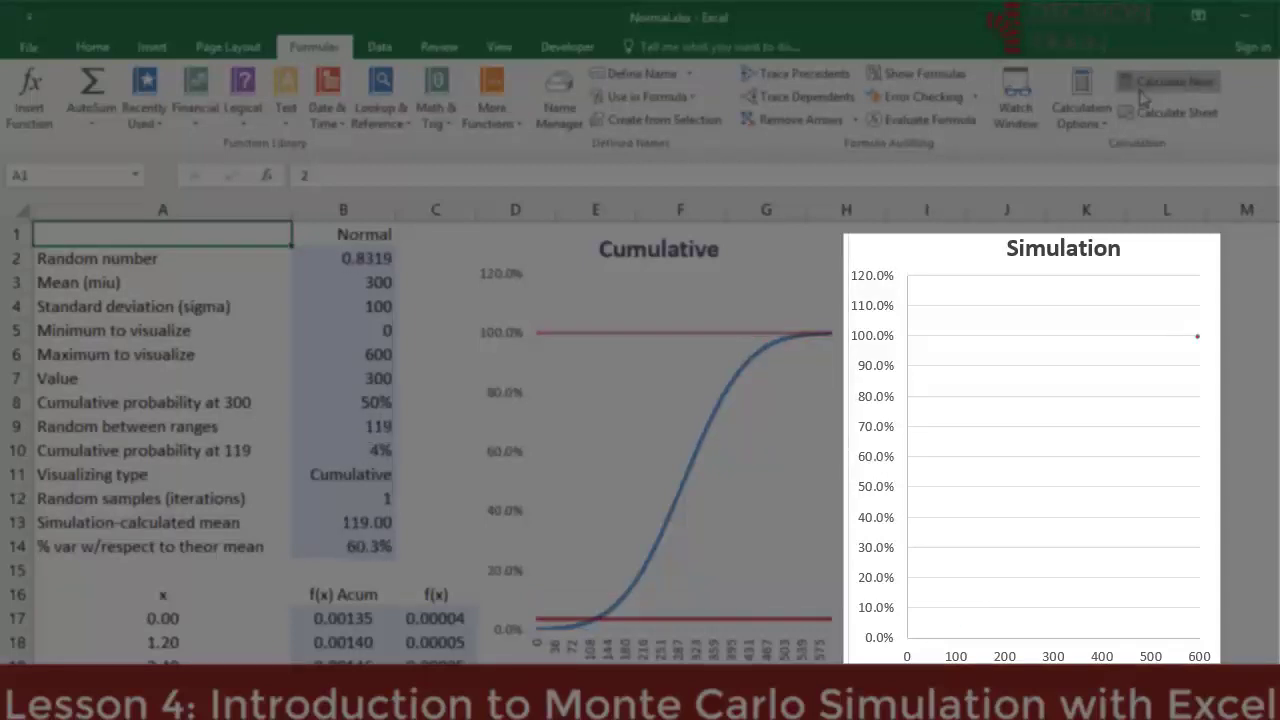
click(1142, 92)
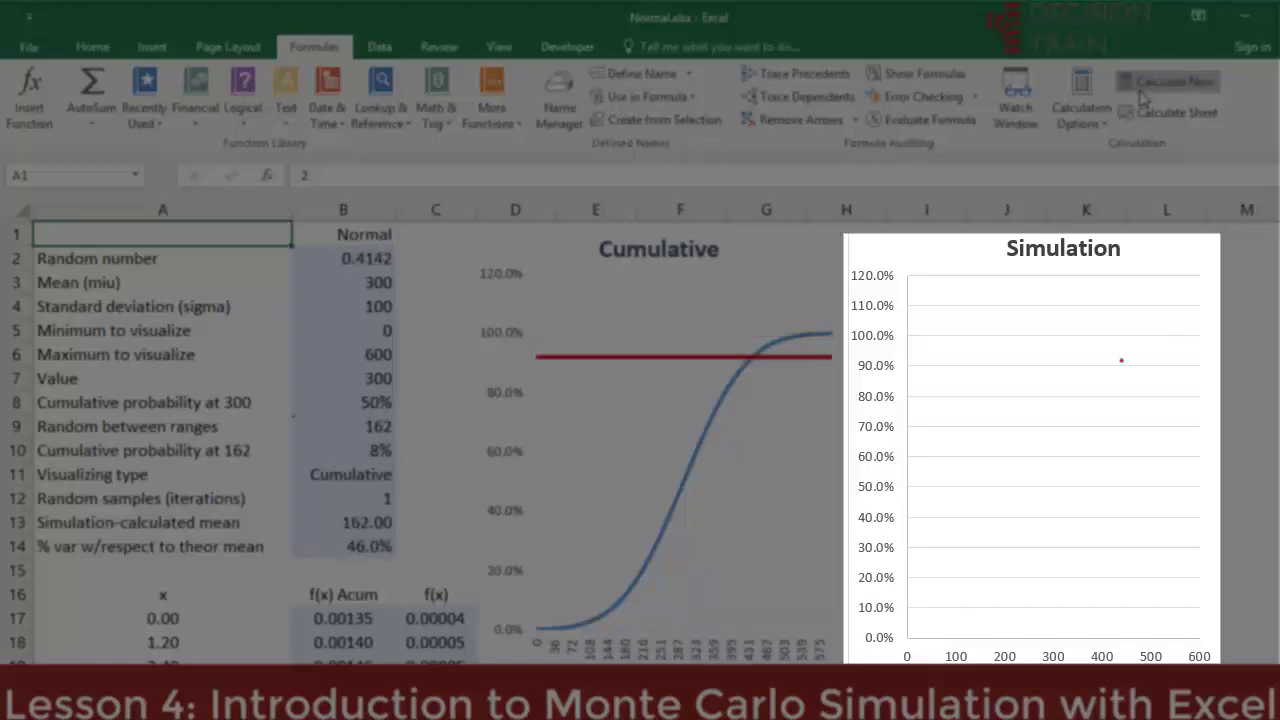
click(1143, 93)
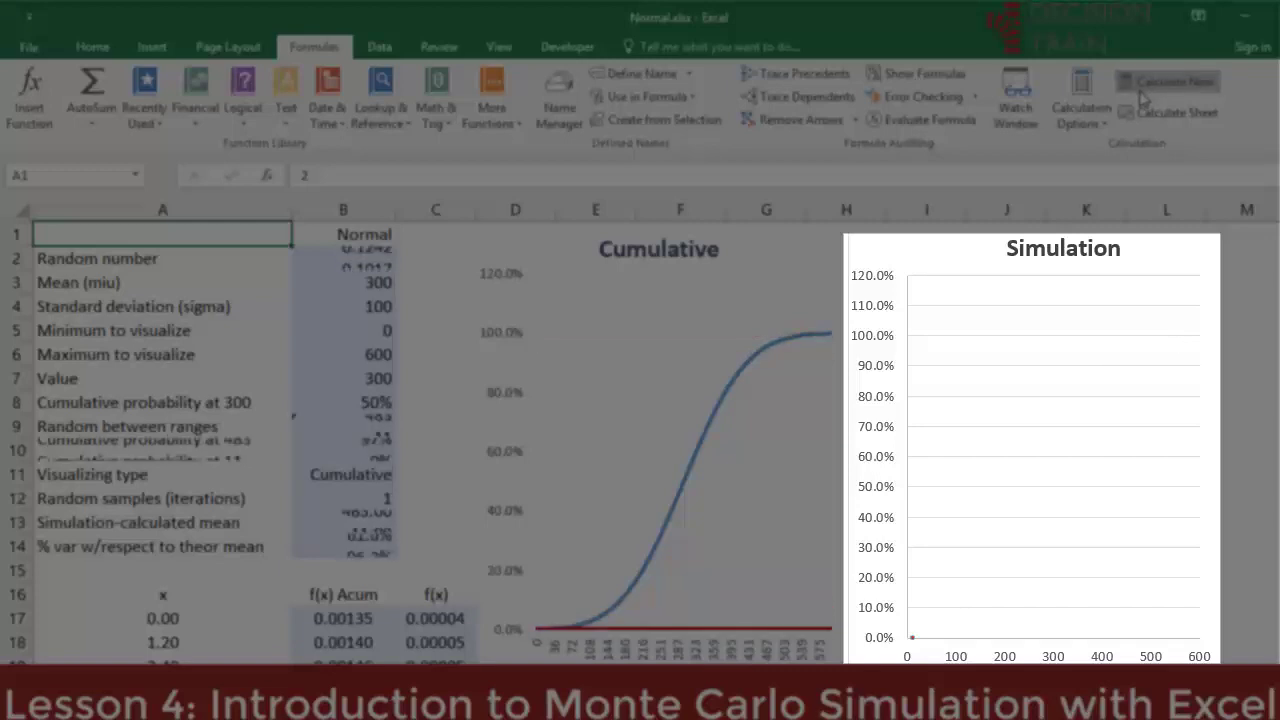
click(1142, 93)
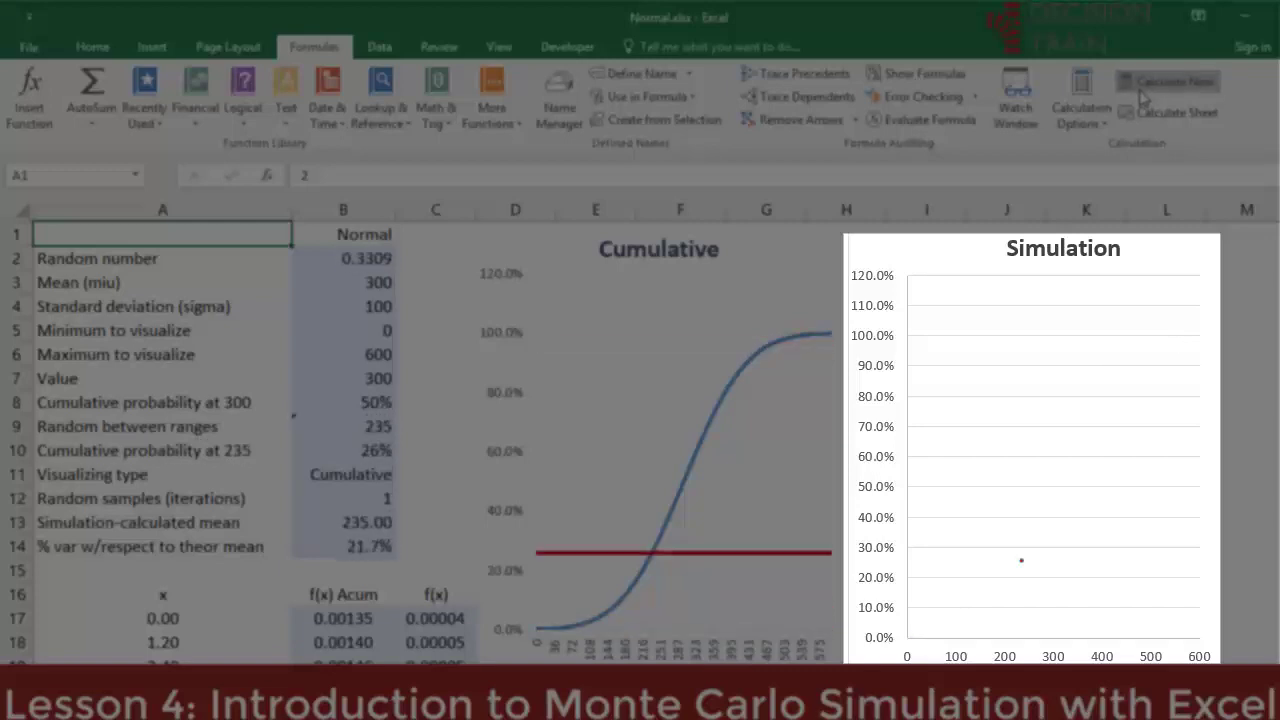
click(1142, 93)
click(1141, 91)
click(1139, 89)
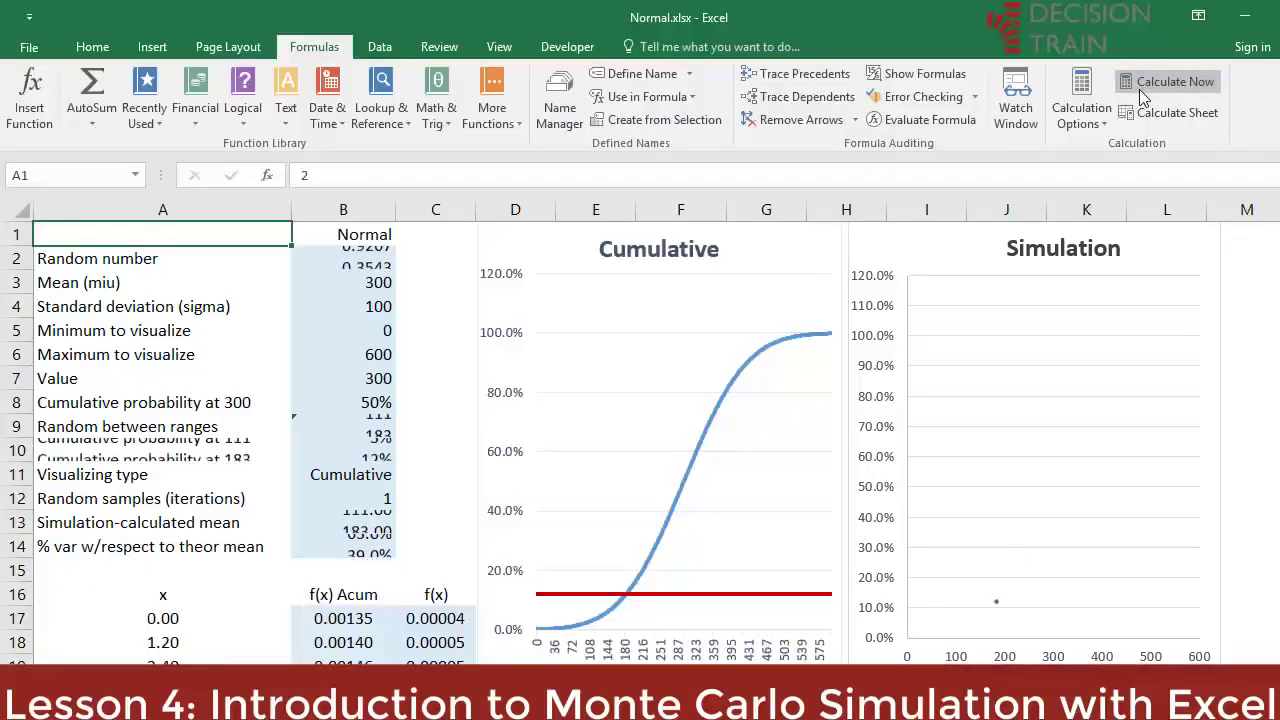
click(1139, 89)
click(1139, 89)
Step: Set the random samples (iterations) in B12 to 2 and recalculate several times to examine the Simulation chart
click(390, 490)
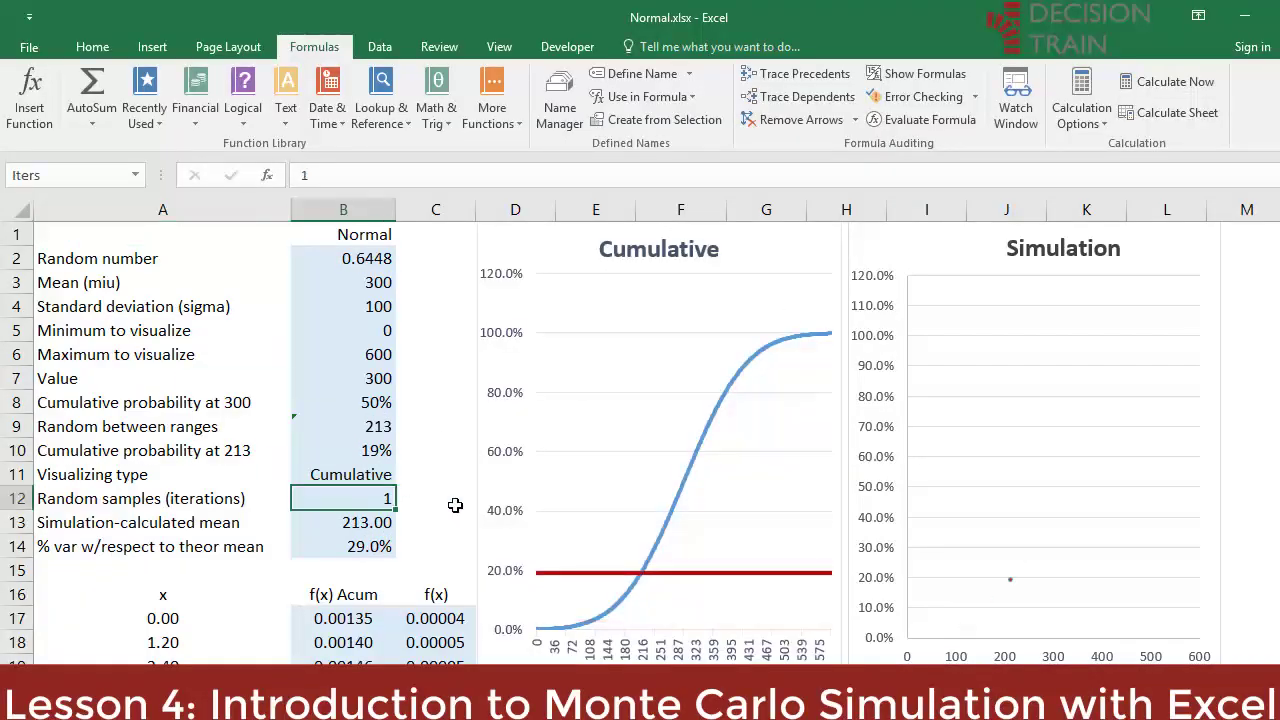
text(2)
key(ctrl+Return)
click(1163, 90)
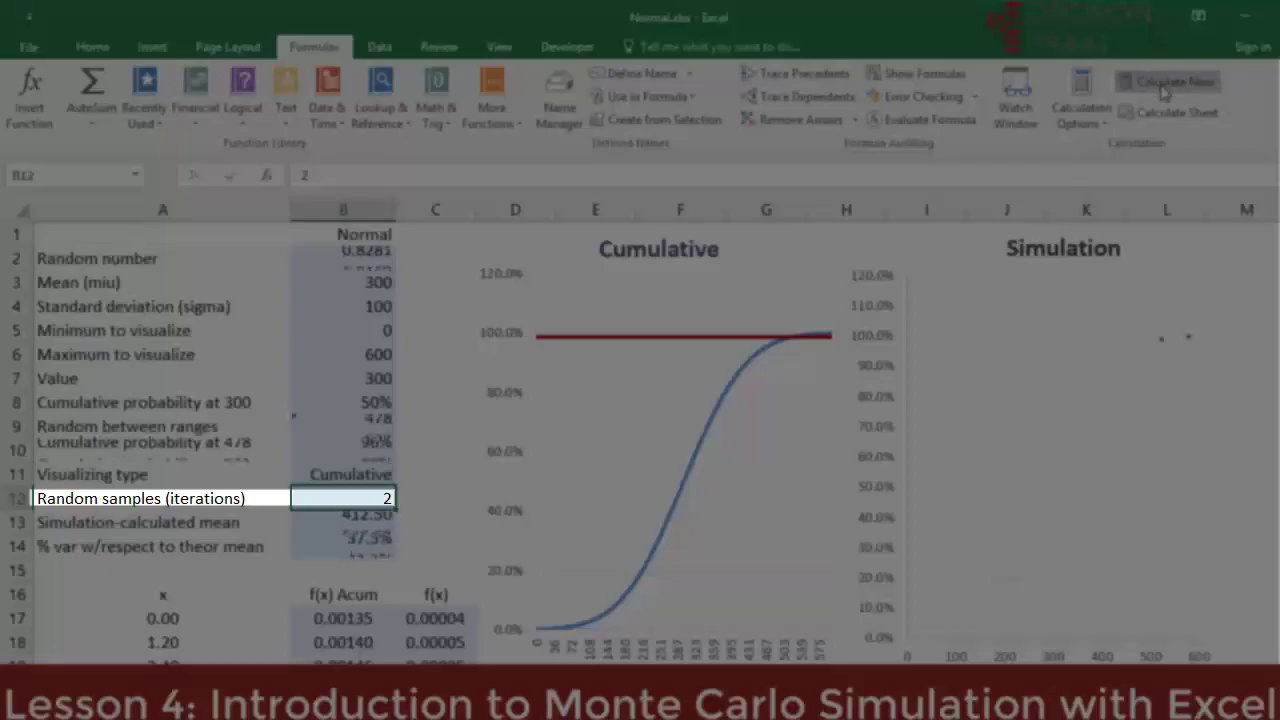
click(1160, 84)
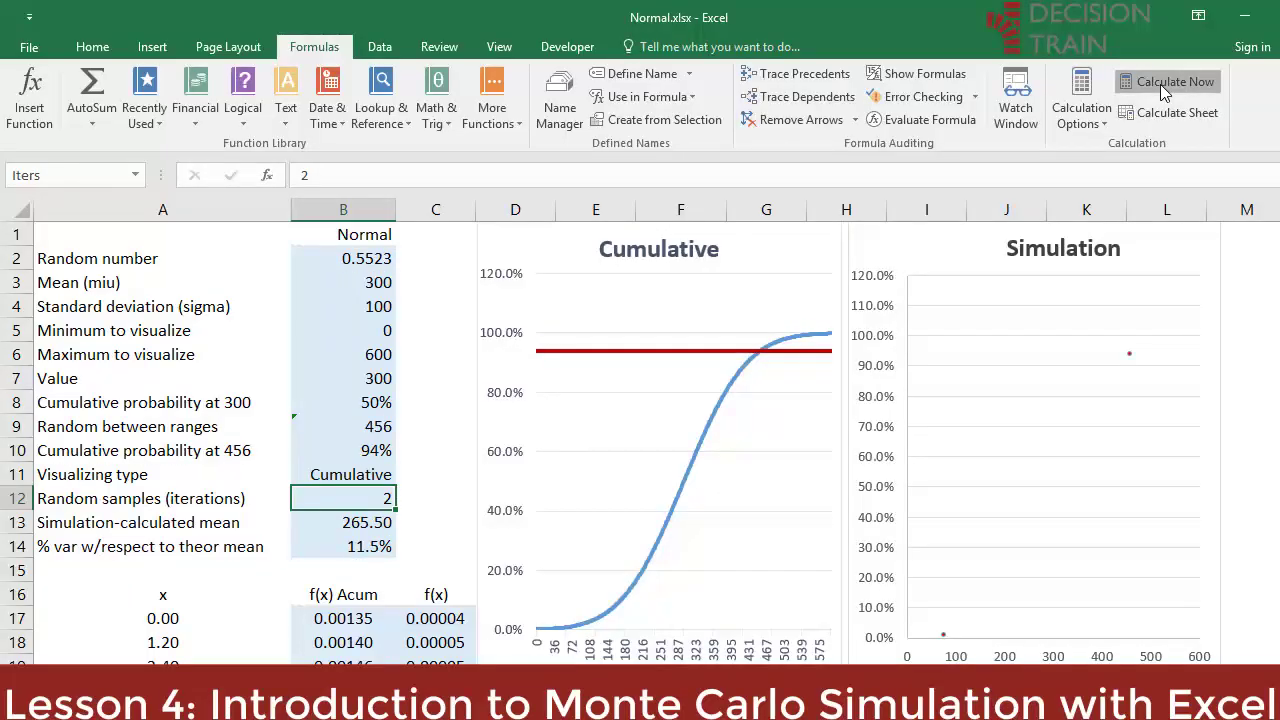
click(1160, 84)
click(1159, 84)
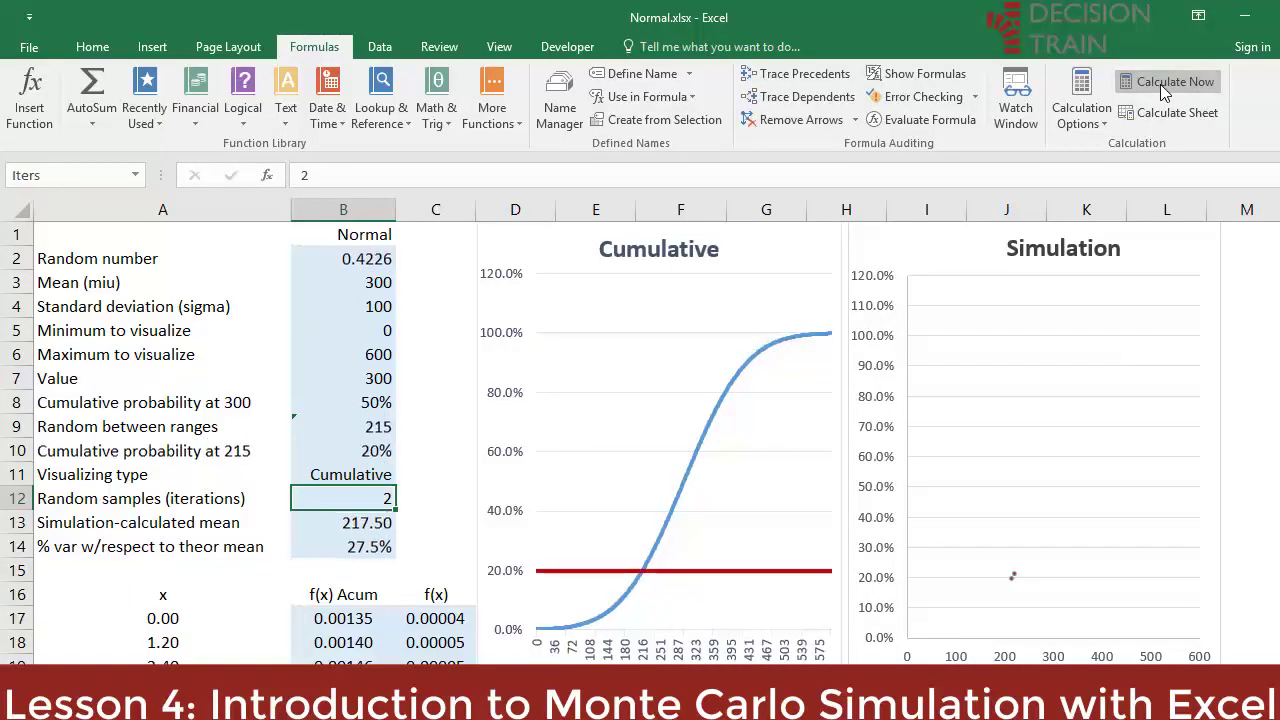
click(1160, 84)
Step: Set the random samples (iterations) in B12 to 10 and recalculate repeatedly to compare the simulated points and mean
text(10)
key(ctrl+Return)
click(1165, 84)
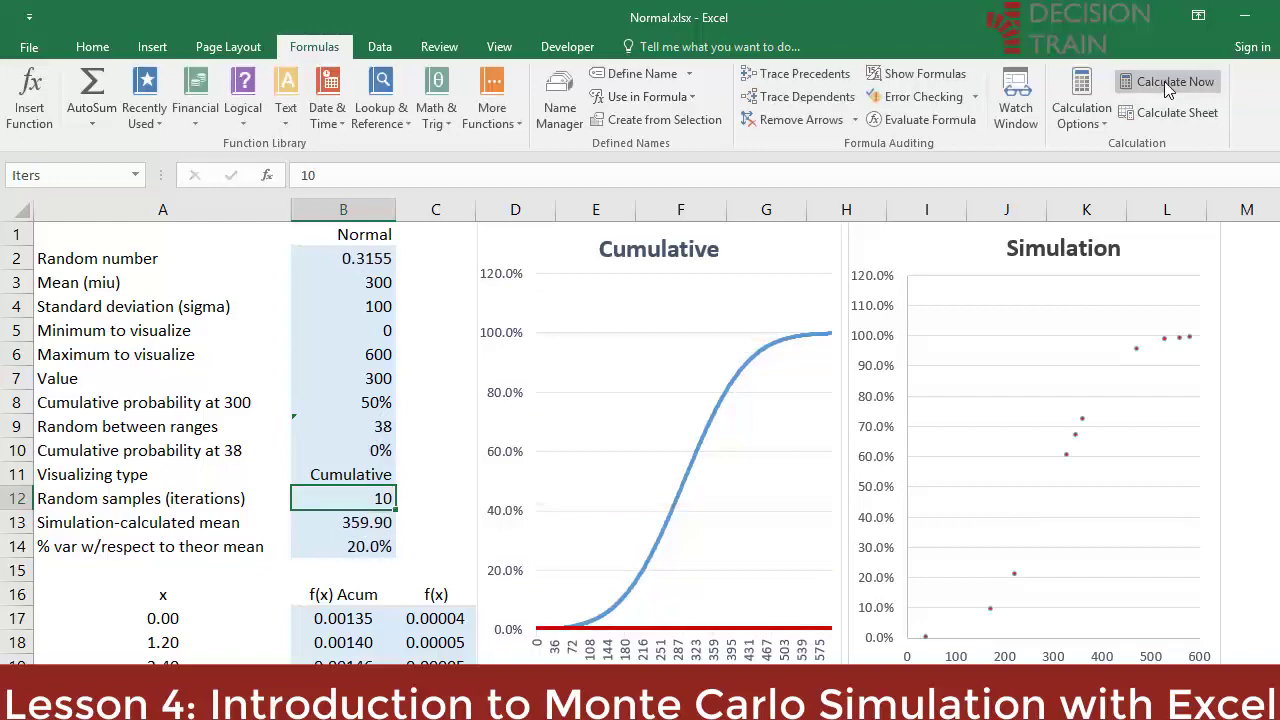
click(1165, 84)
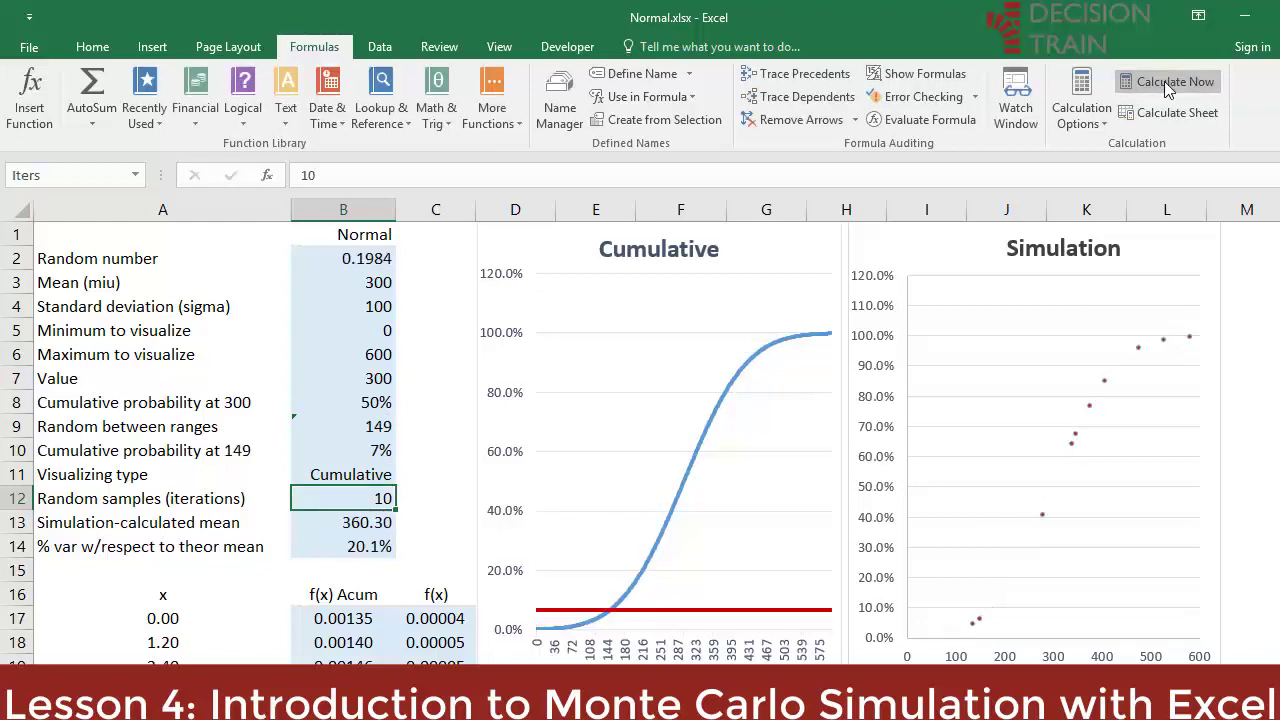
click(1165, 84)
click(1165, 84)
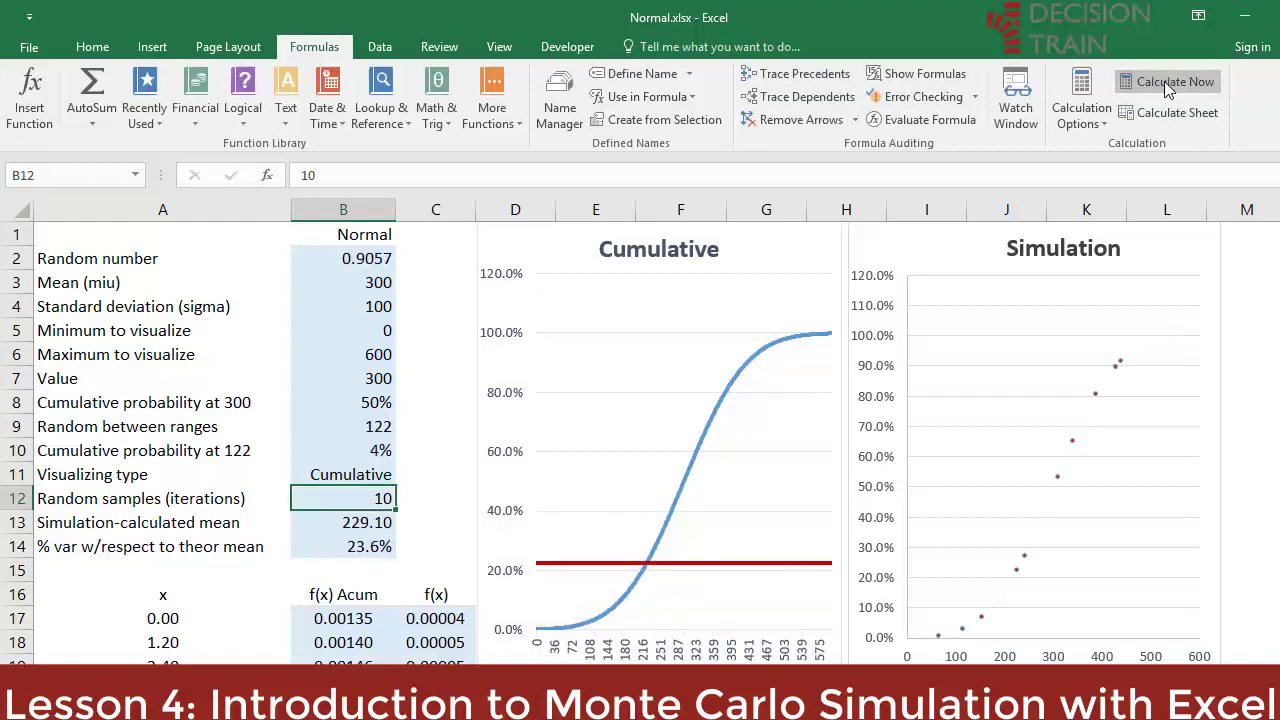
click(1165, 84)
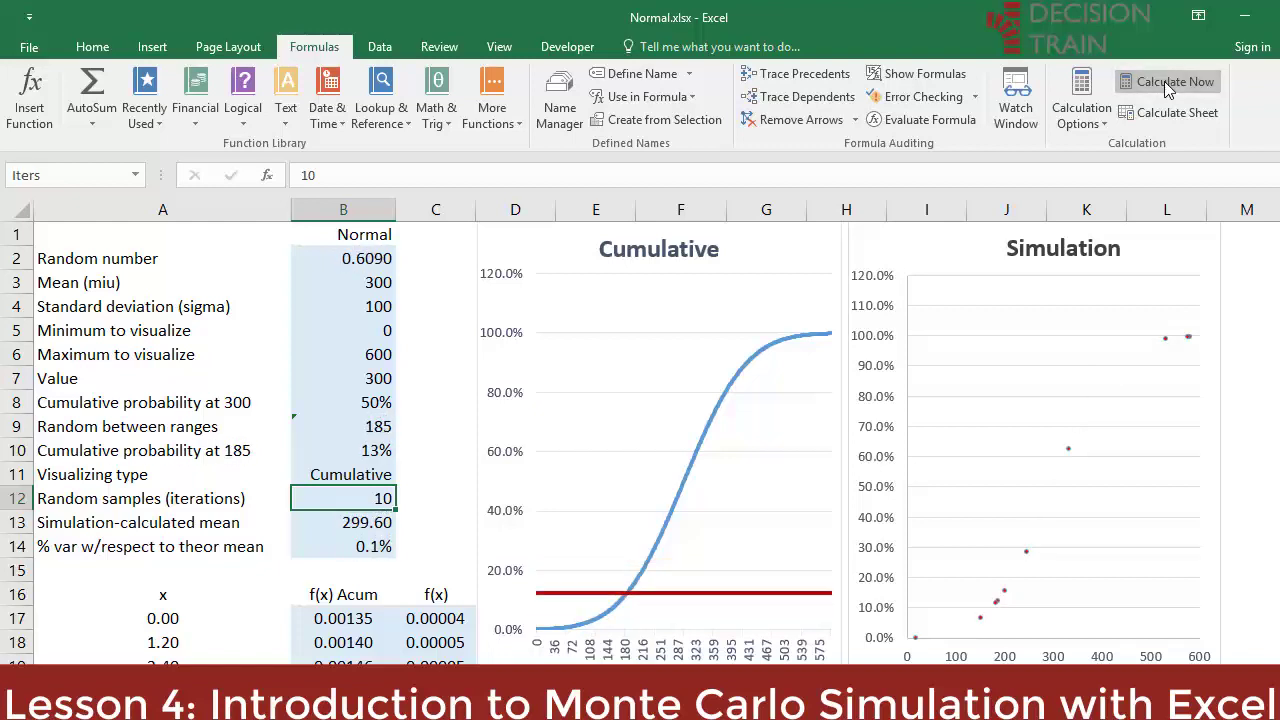
click(1165, 84)
click(1165, 84)
Step: Set the random samples (iterations) in B12 to 100 and recalculate to compare the Simulation chart with the Cumulative curve
text(100)
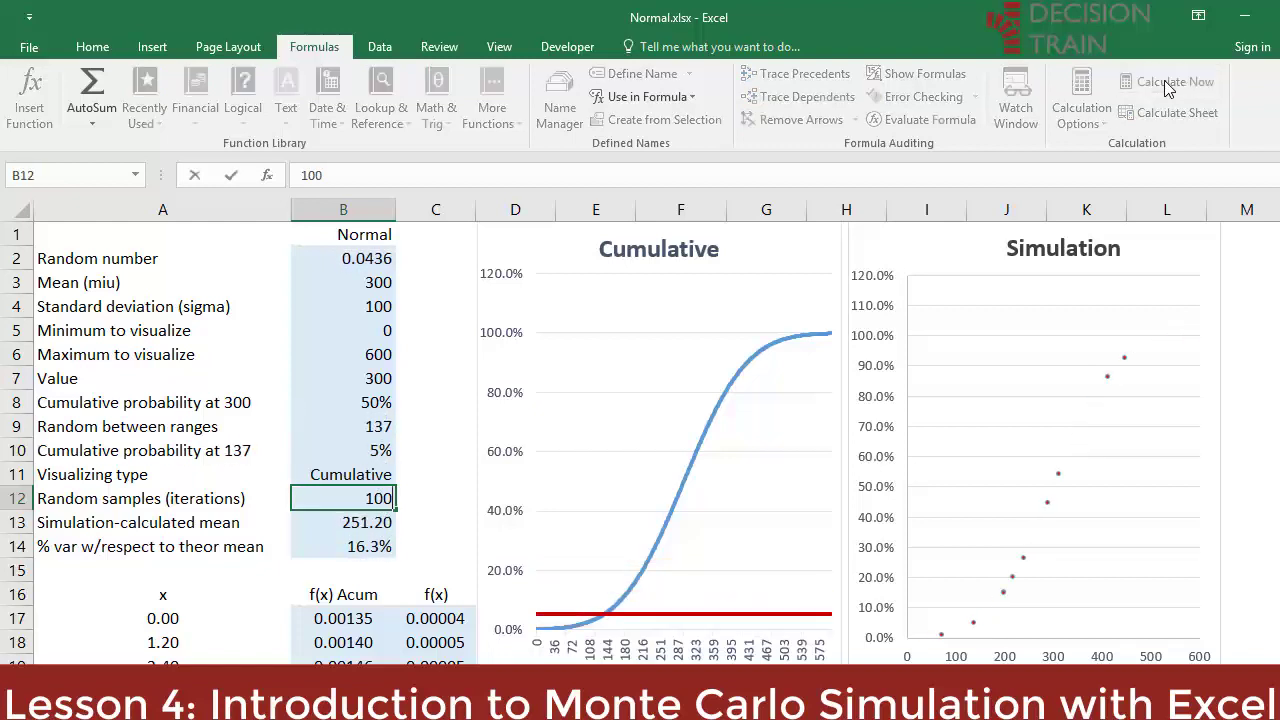
click(1167, 86)
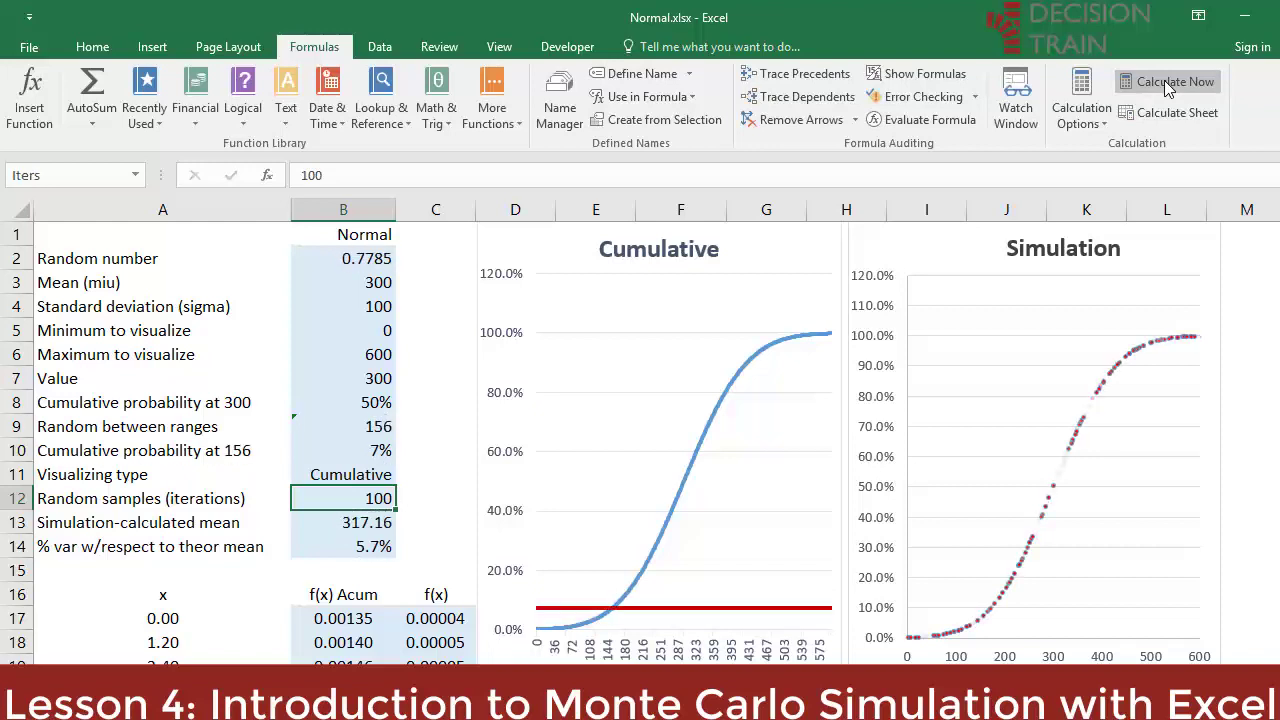
click(1167, 86)
click(1167, 86)
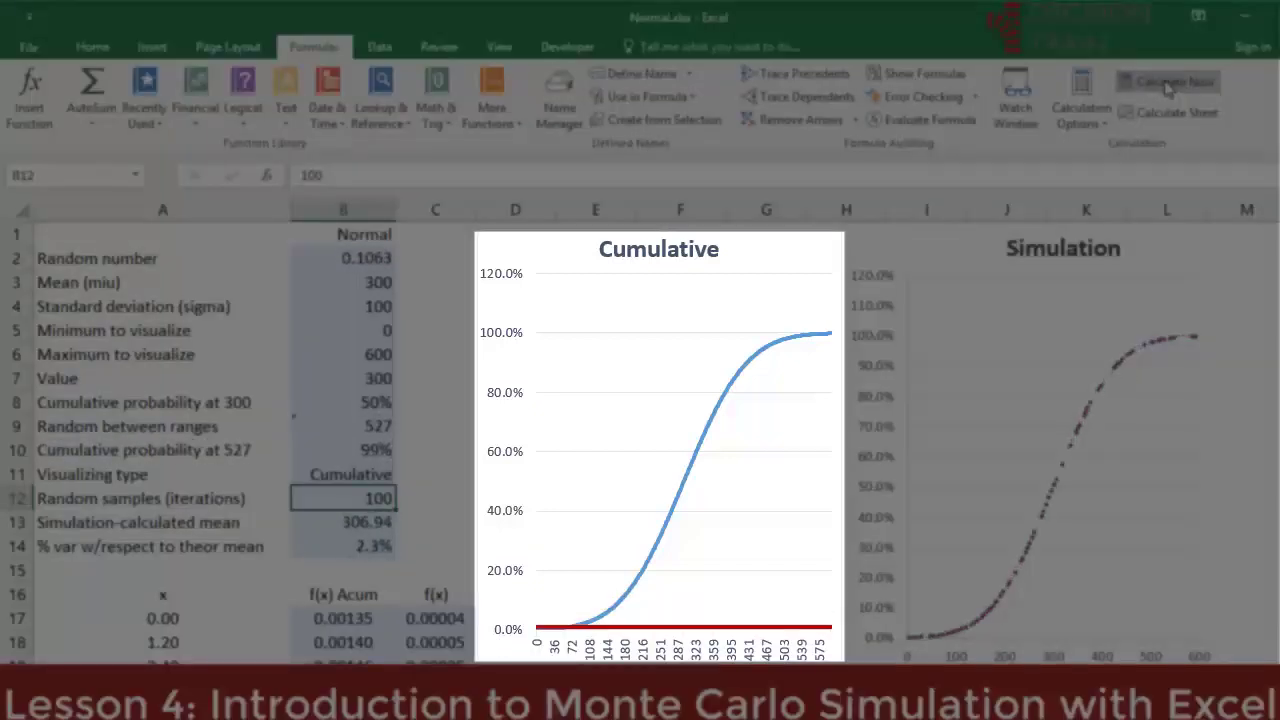
click(1168, 88)
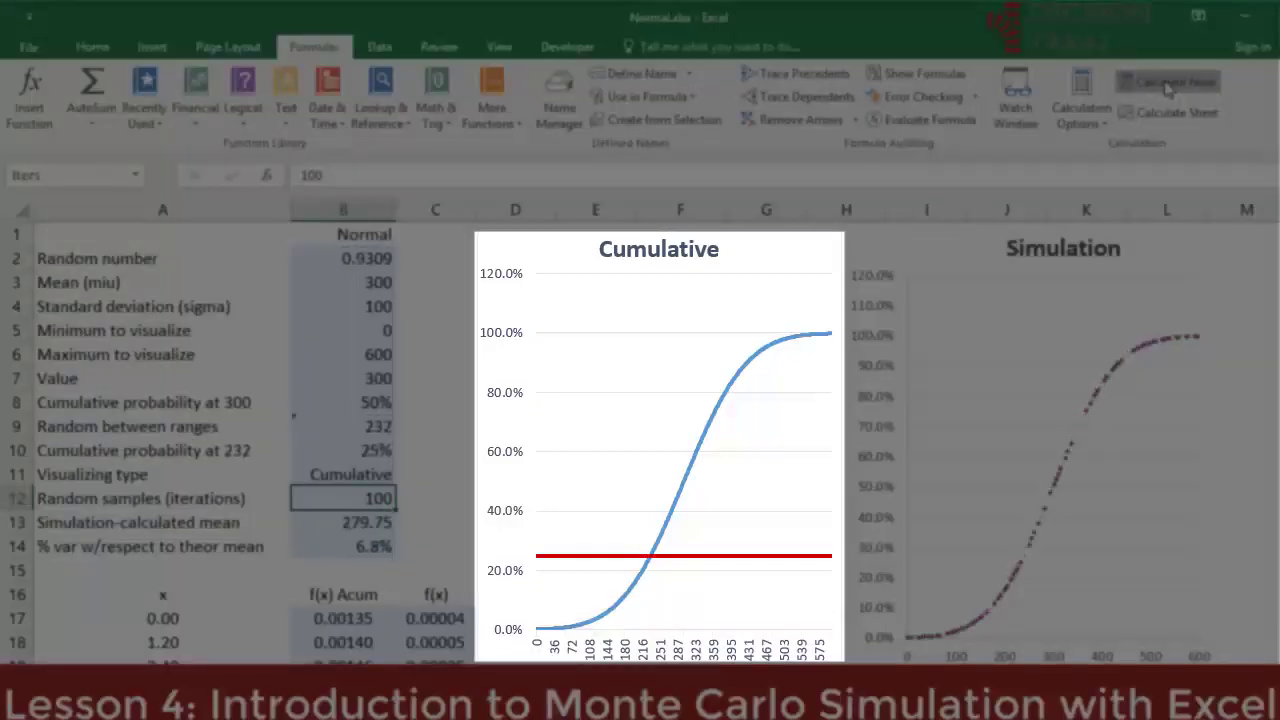
Step: Recalculate repeatedly at 100 samples to examine how the Simulation chart, calculated mean and % variance respond
click(1167, 86)
click(1167, 86)
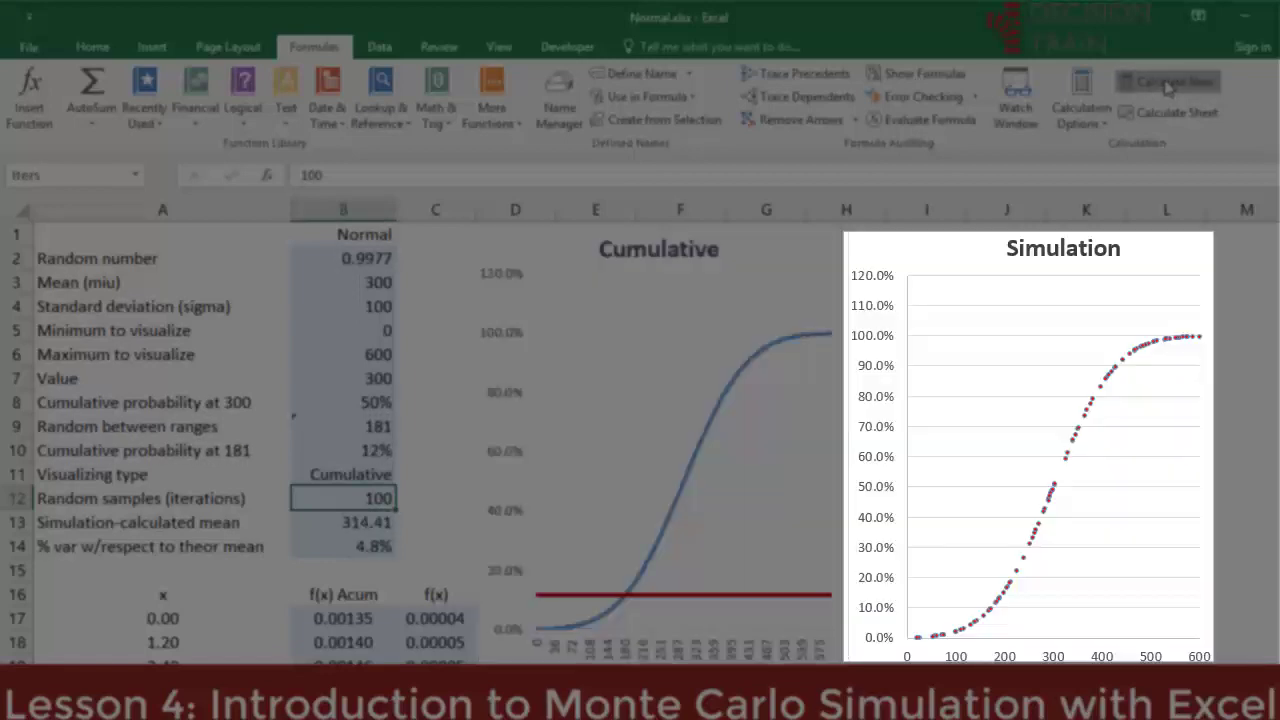
click(1167, 86)
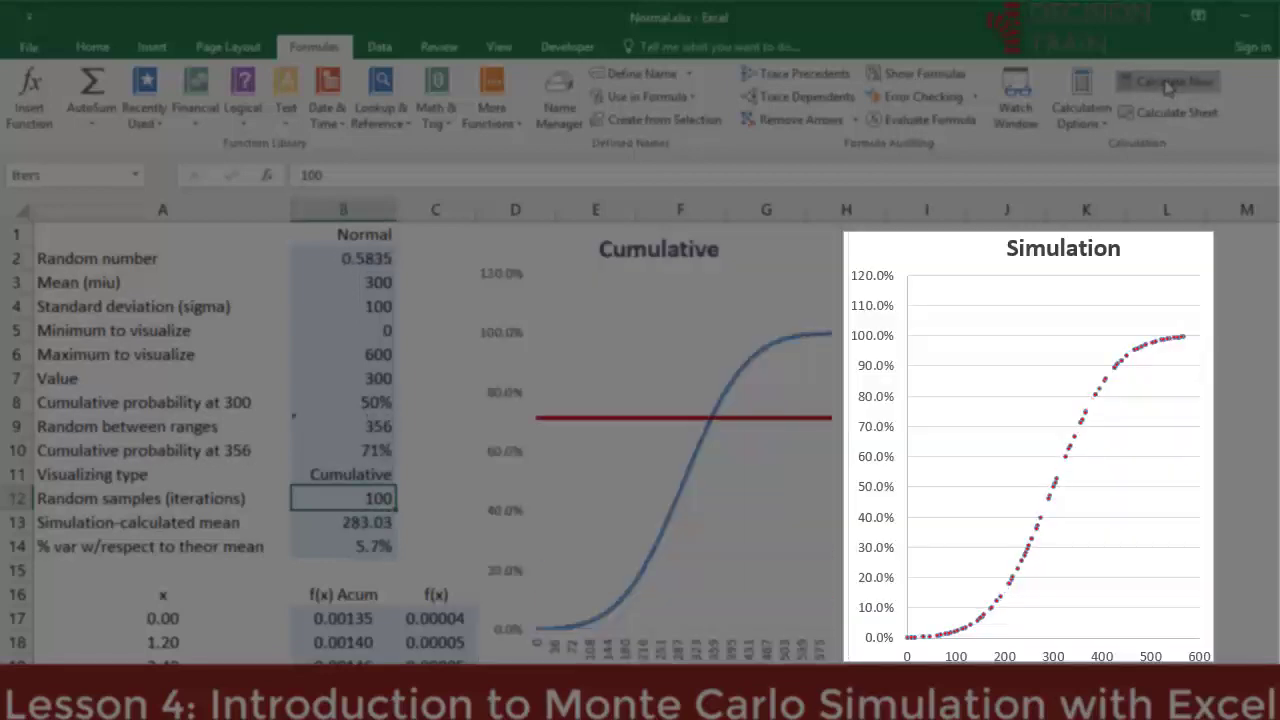
click(1168, 86)
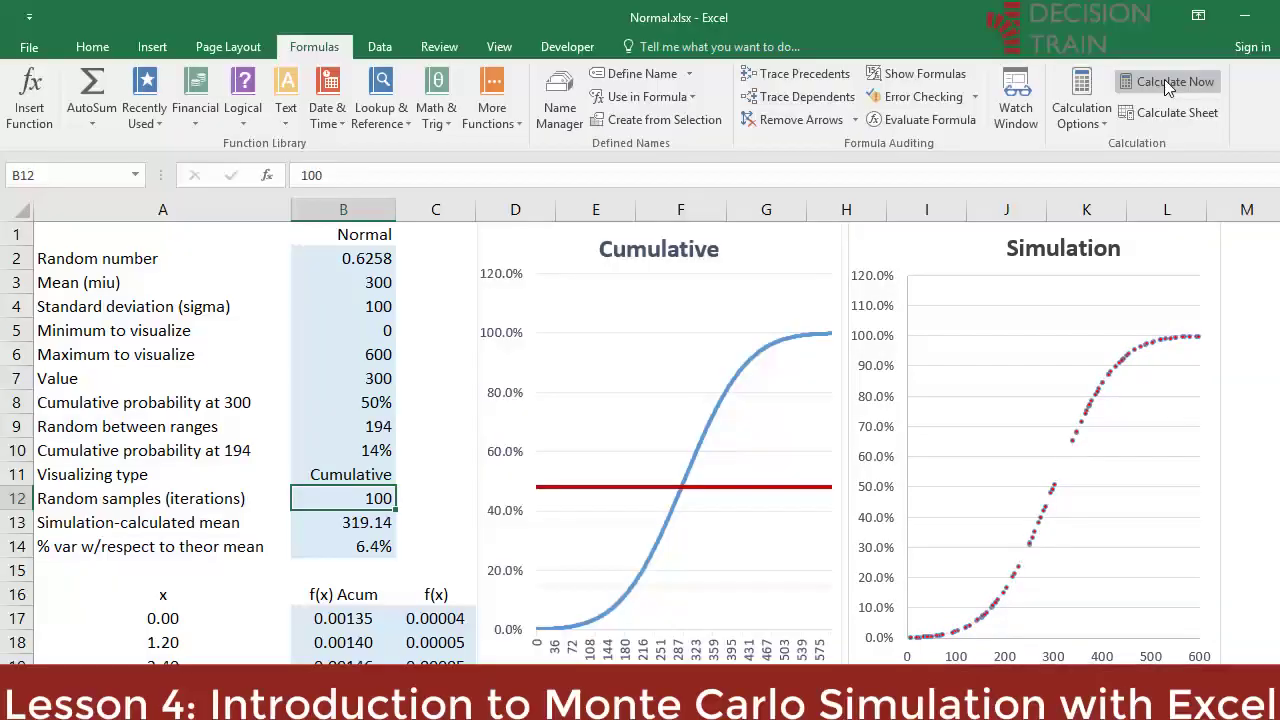
click(1167, 86)
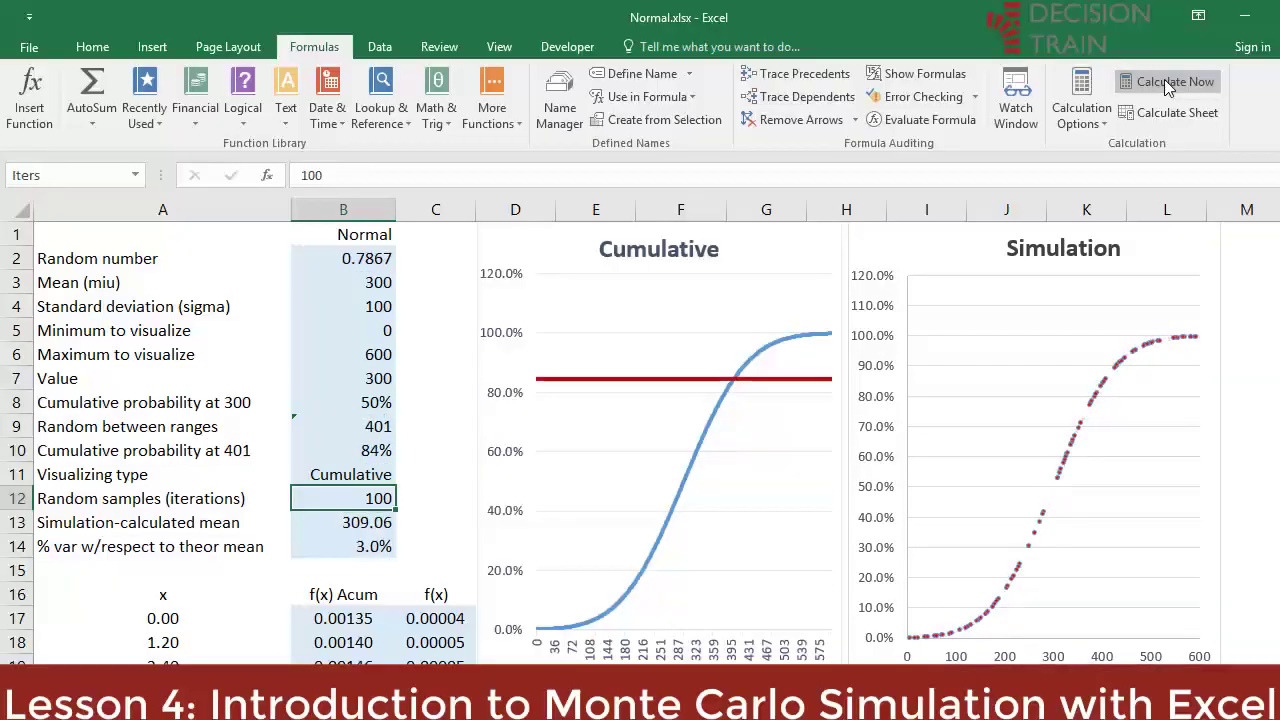
click(1167, 86)
click(1167, 86)
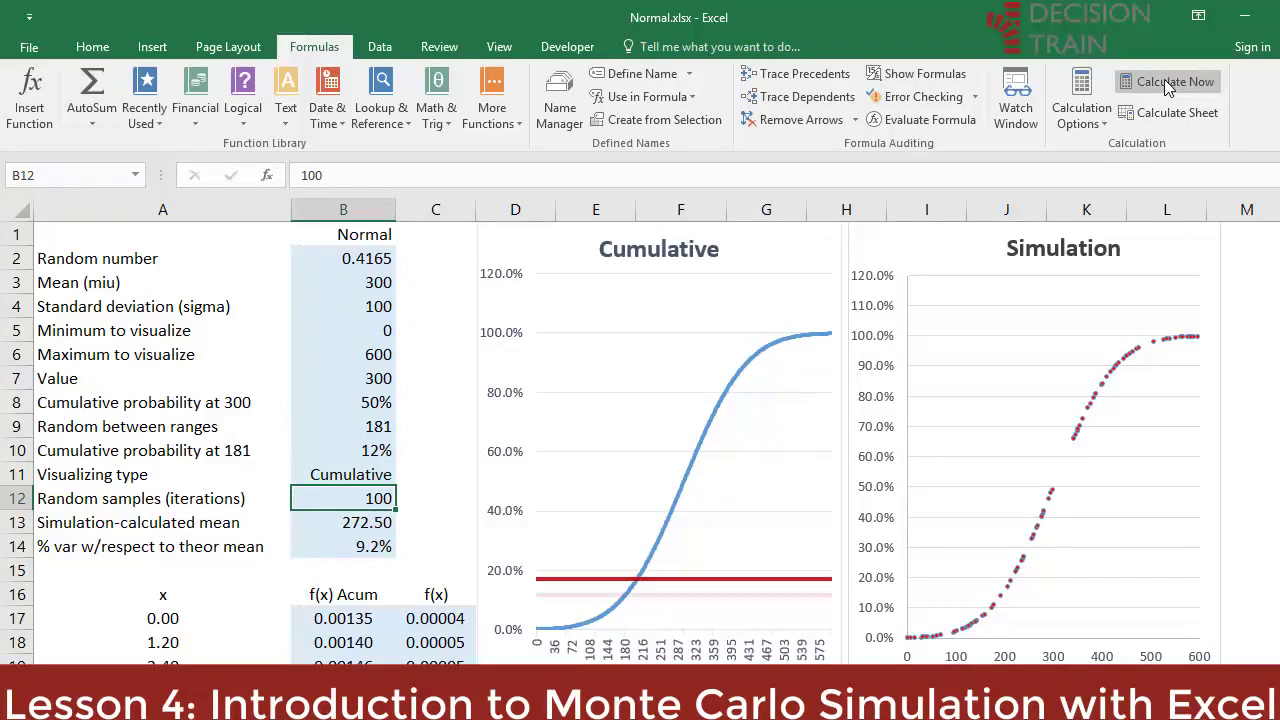
click(1167, 86)
click(1167, 86)
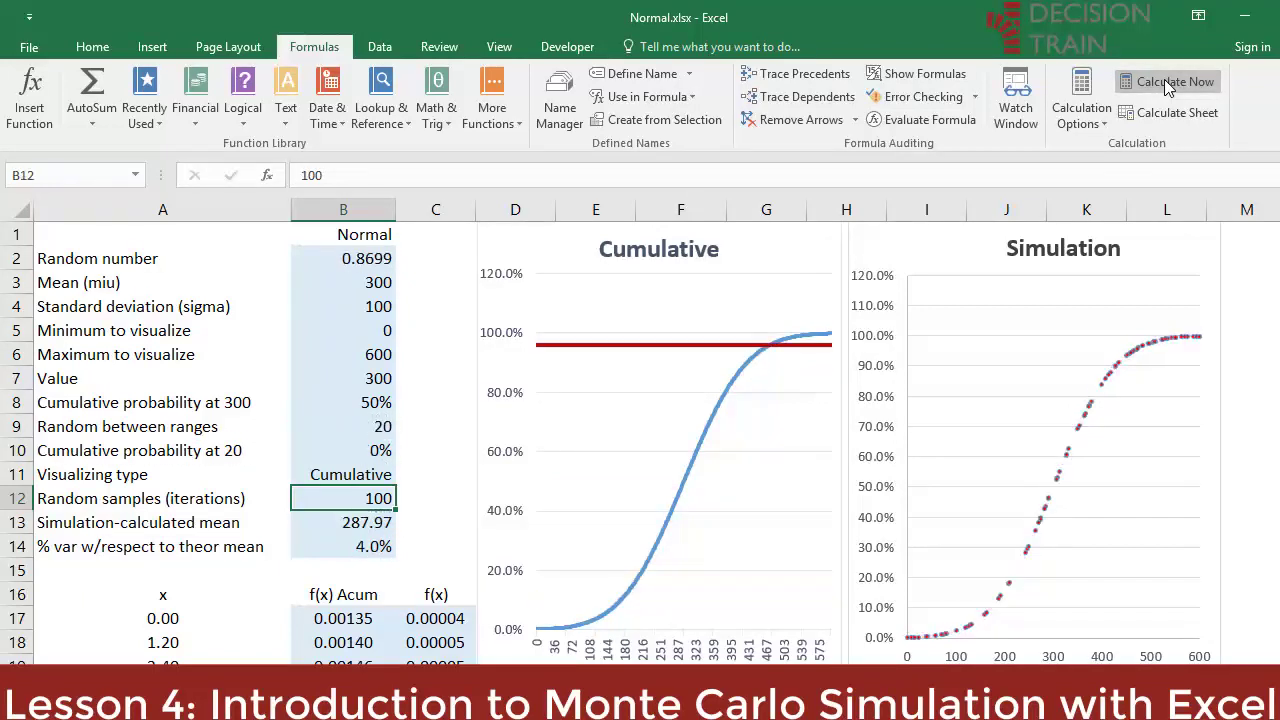
click(1167, 86)
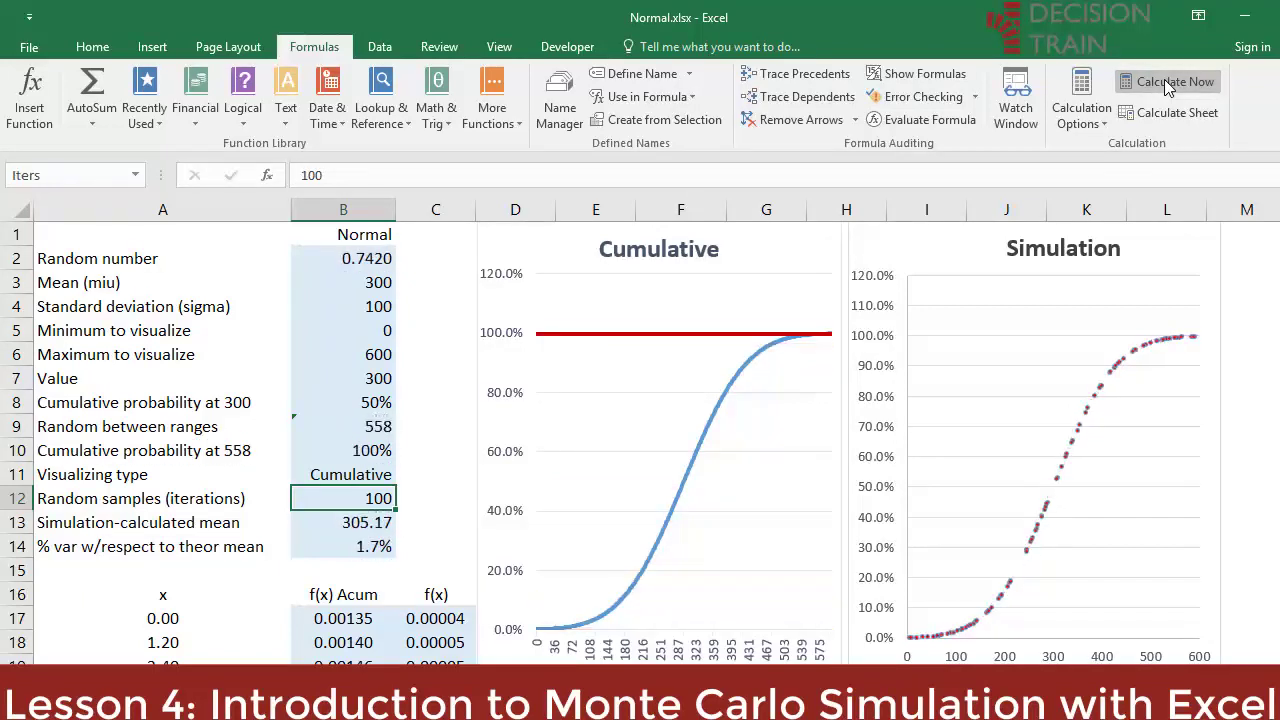
click(1167, 86)
click(1167, 86)
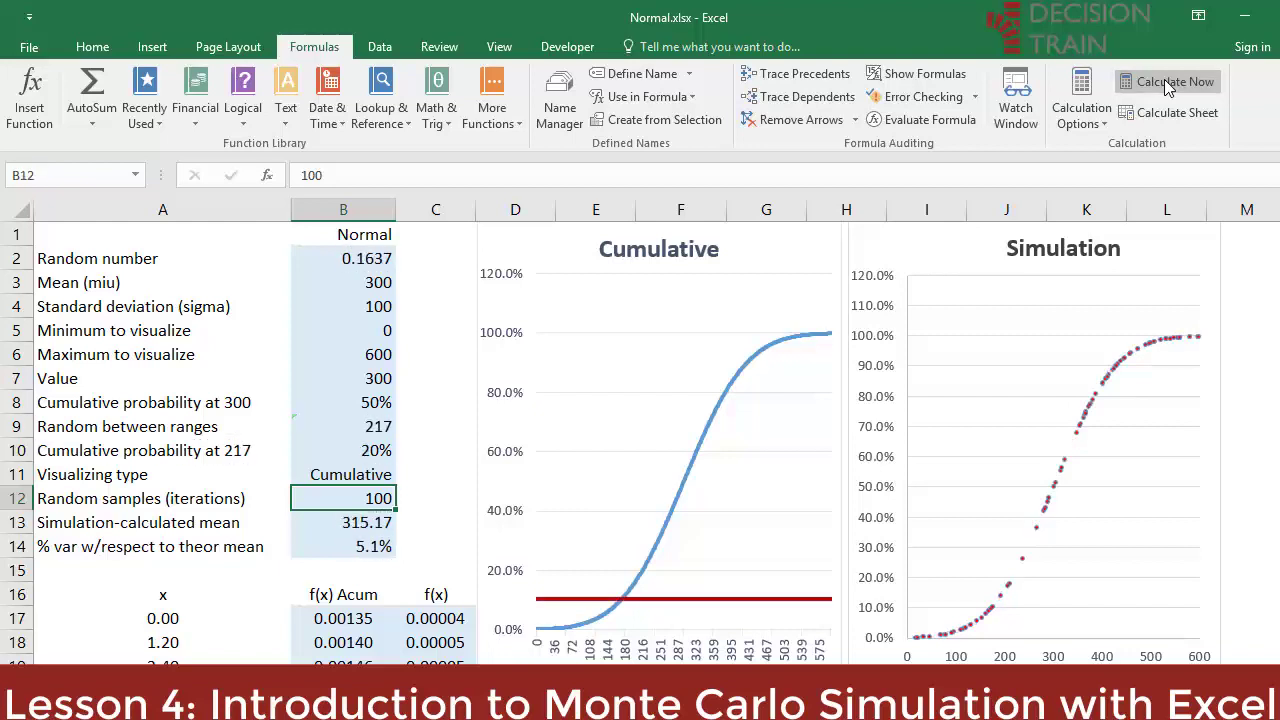
Step: Set the random samples (iterations) in B12 to 1000 and recalculate several times to compare the Simulation chart with the Cumulative curve
key(F2)
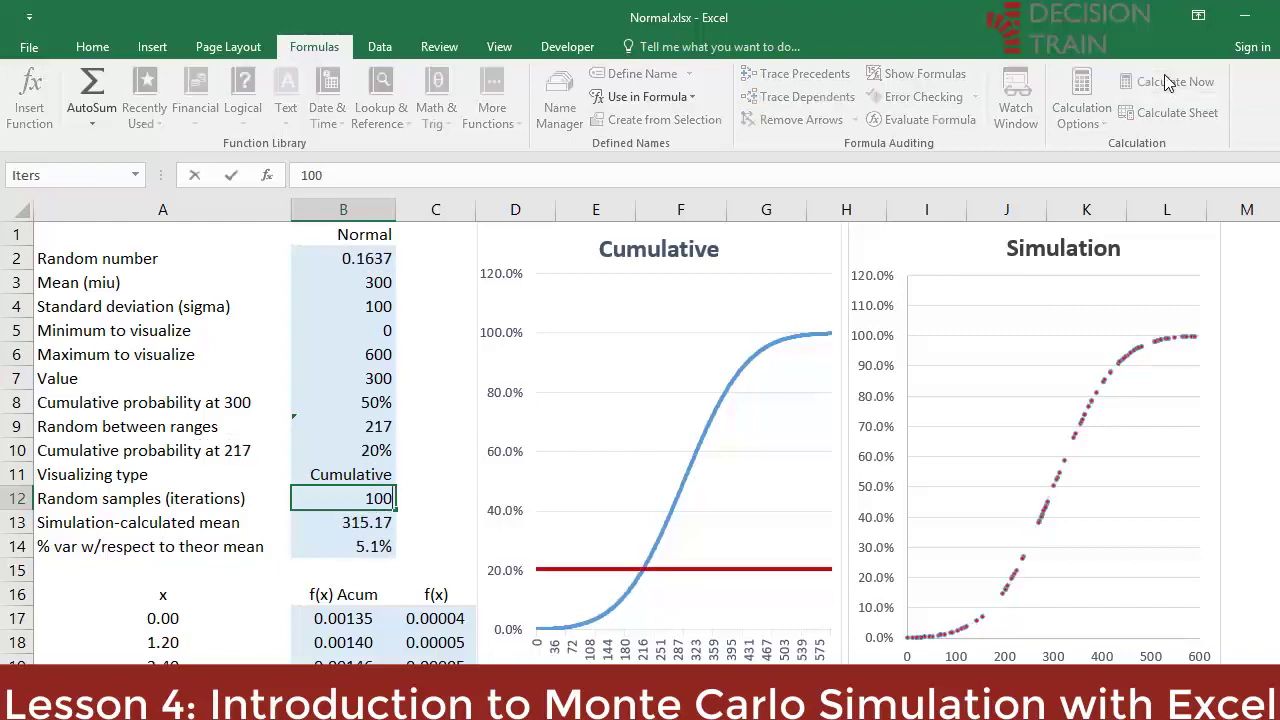
key(Return)
click(1167, 86)
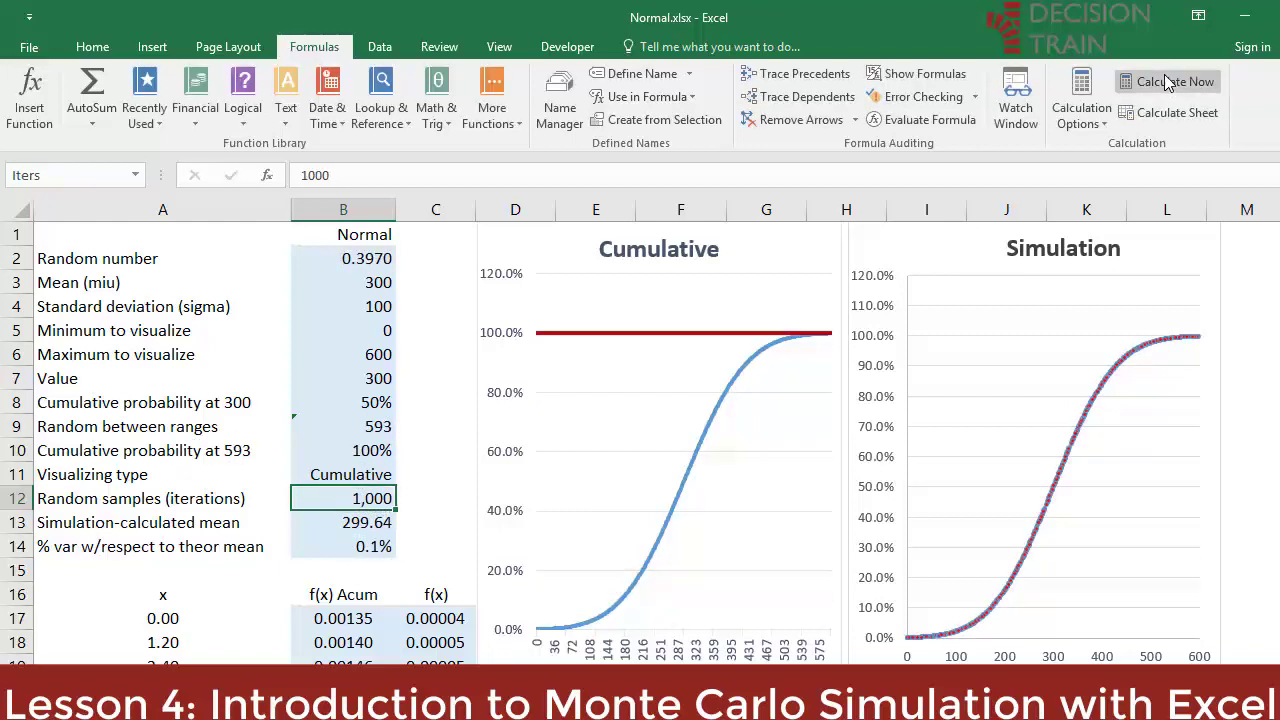
click(1167, 86)
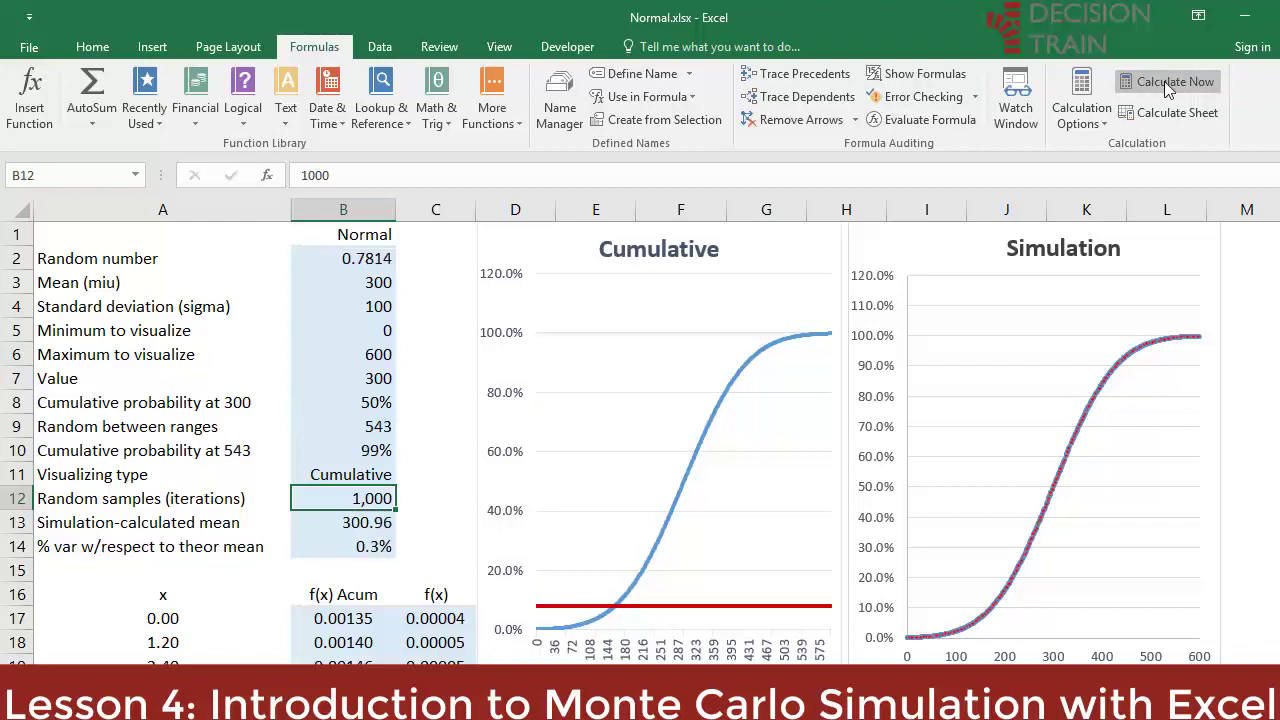
click(1167, 86)
click(1167, 86)
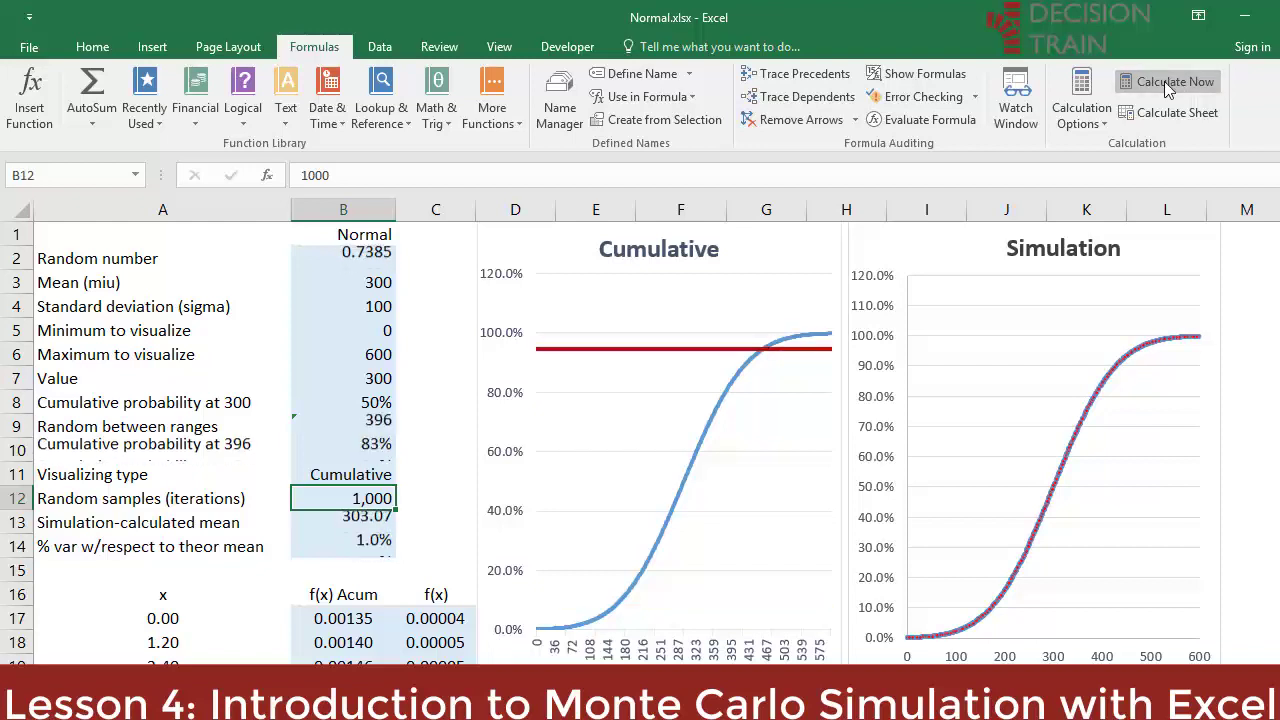
click(1167, 86)
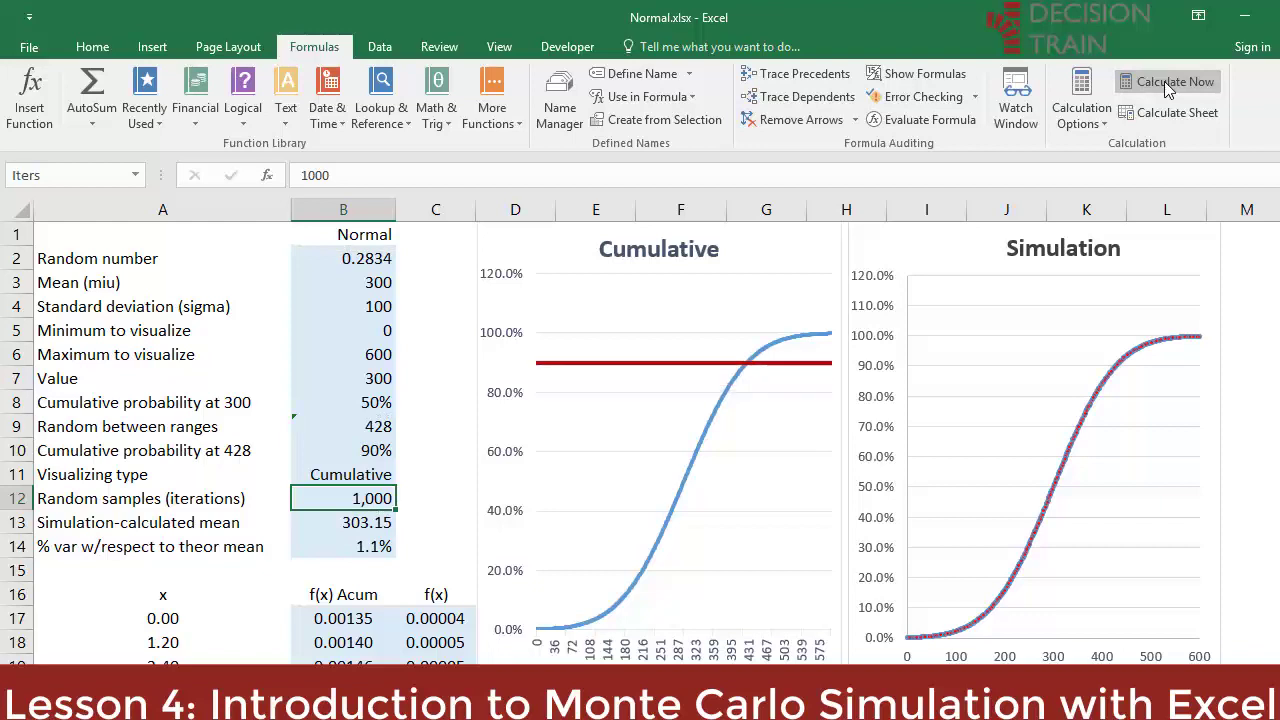
click(1167, 86)
click(1167, 86)
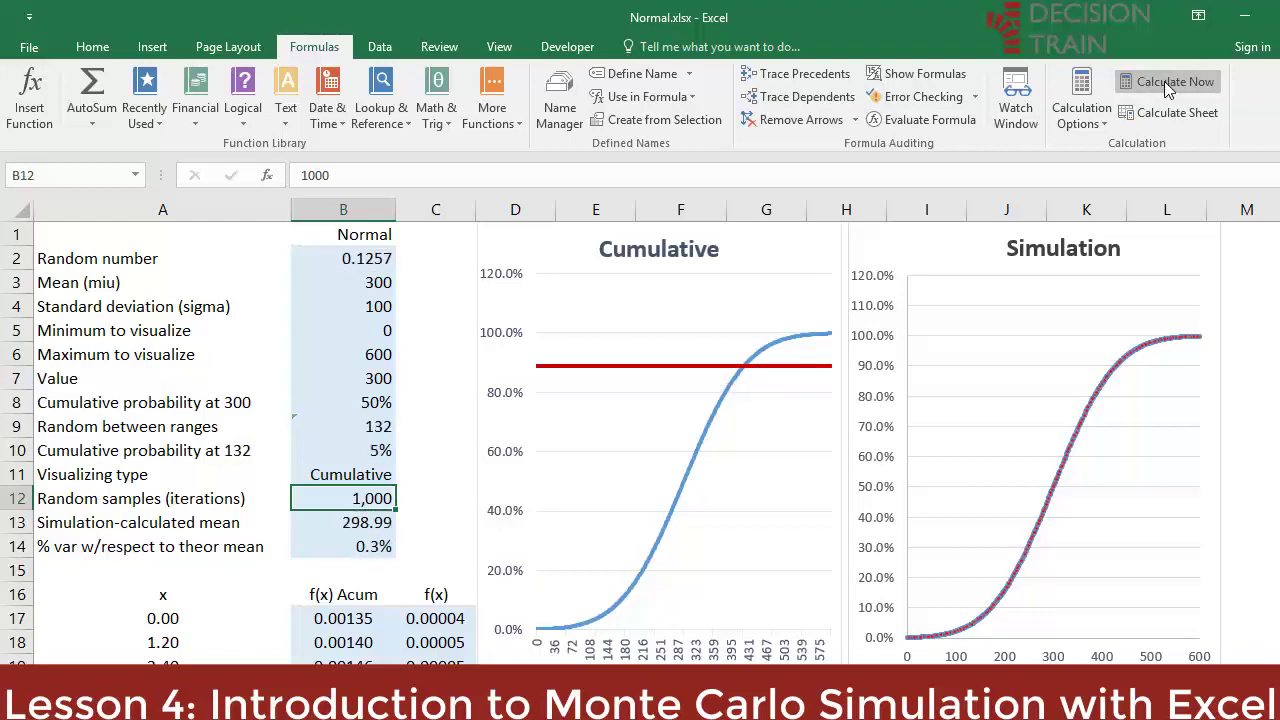
click(1167, 86)
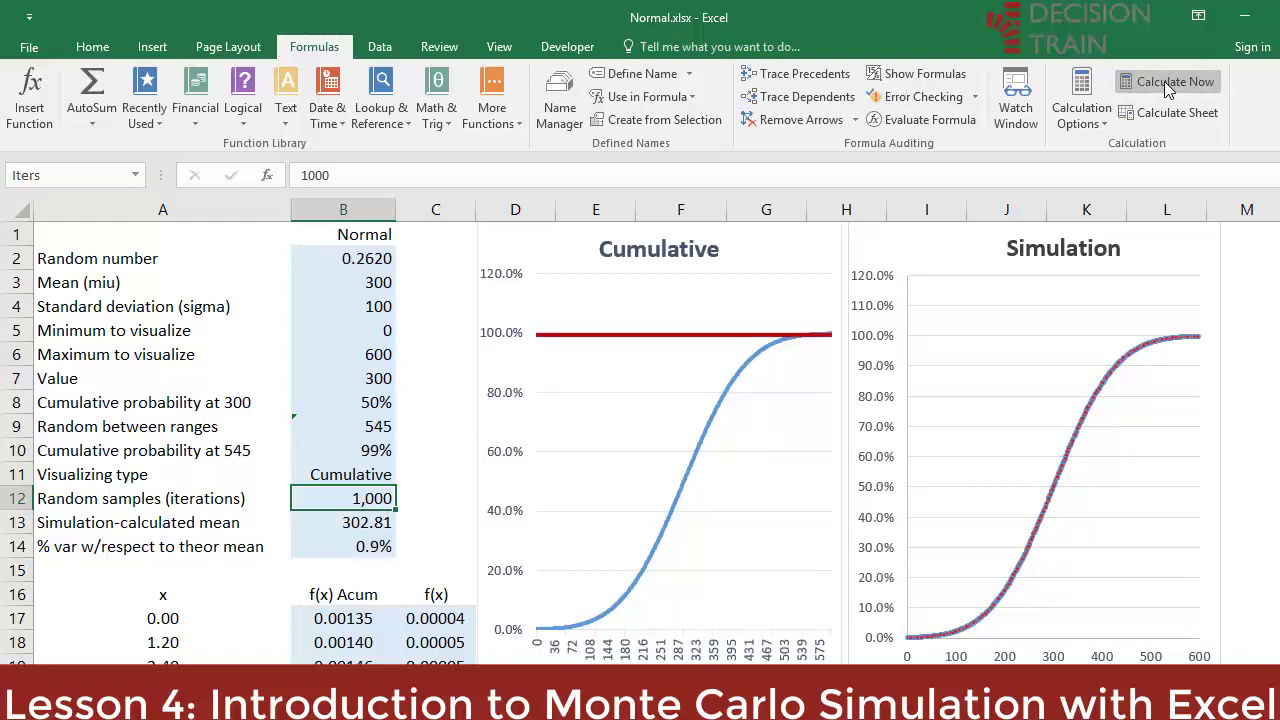
click(1167, 86)
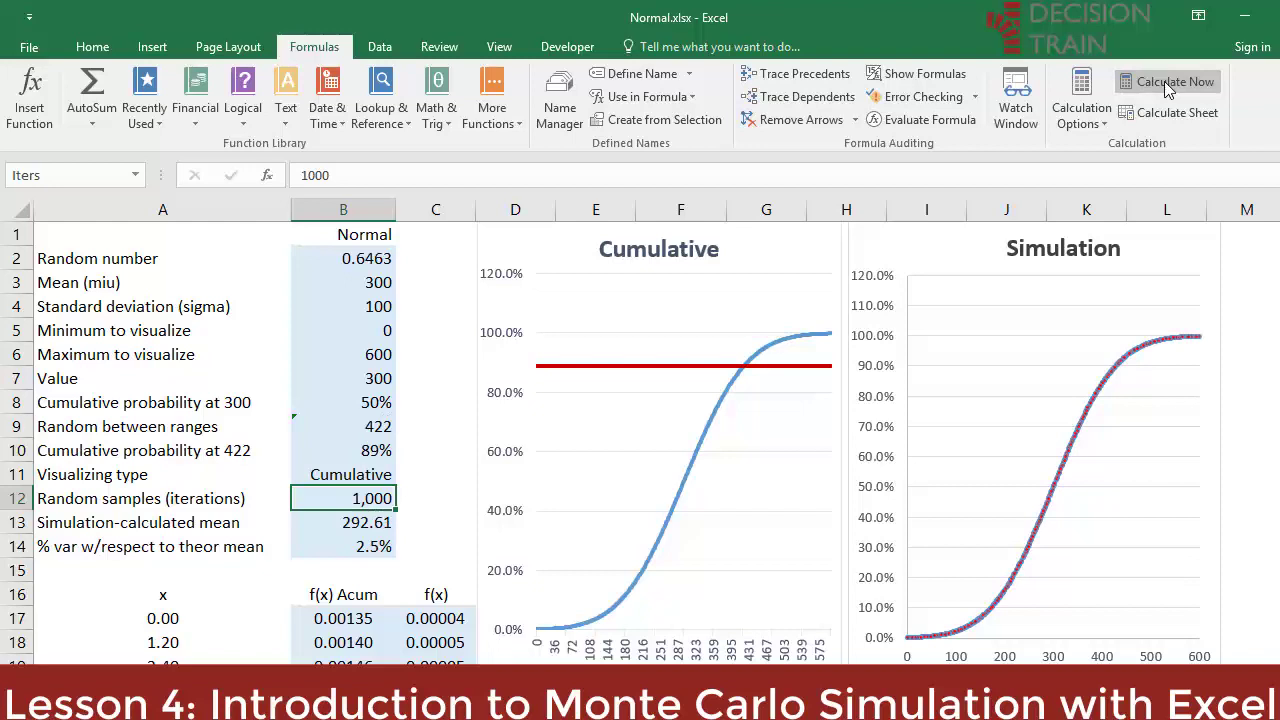
click(1167, 86)
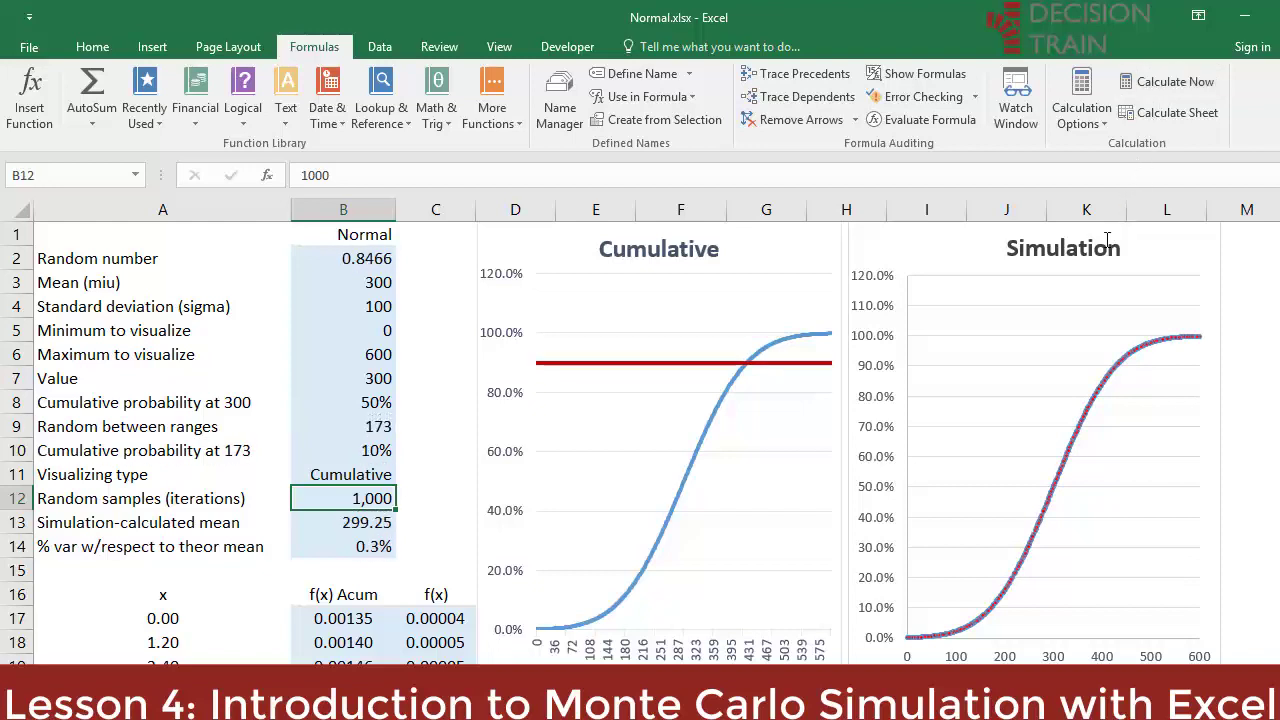
click(1104, 250)
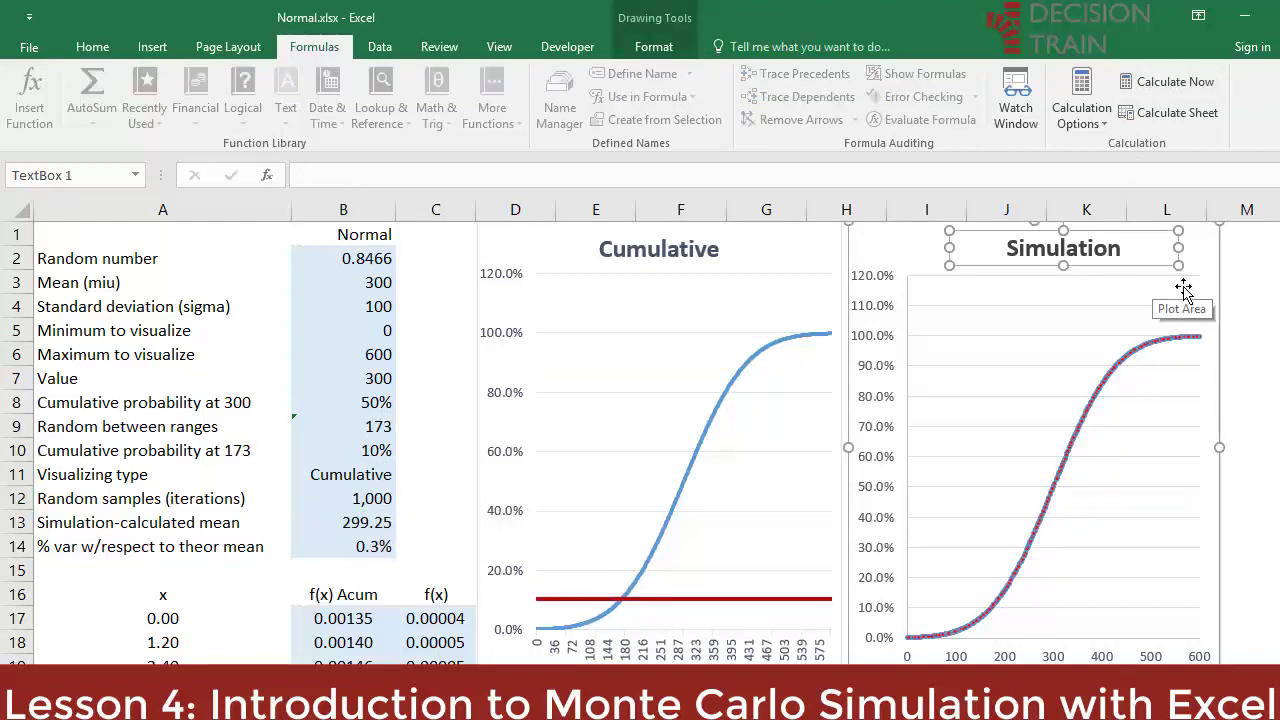
key(Escape)
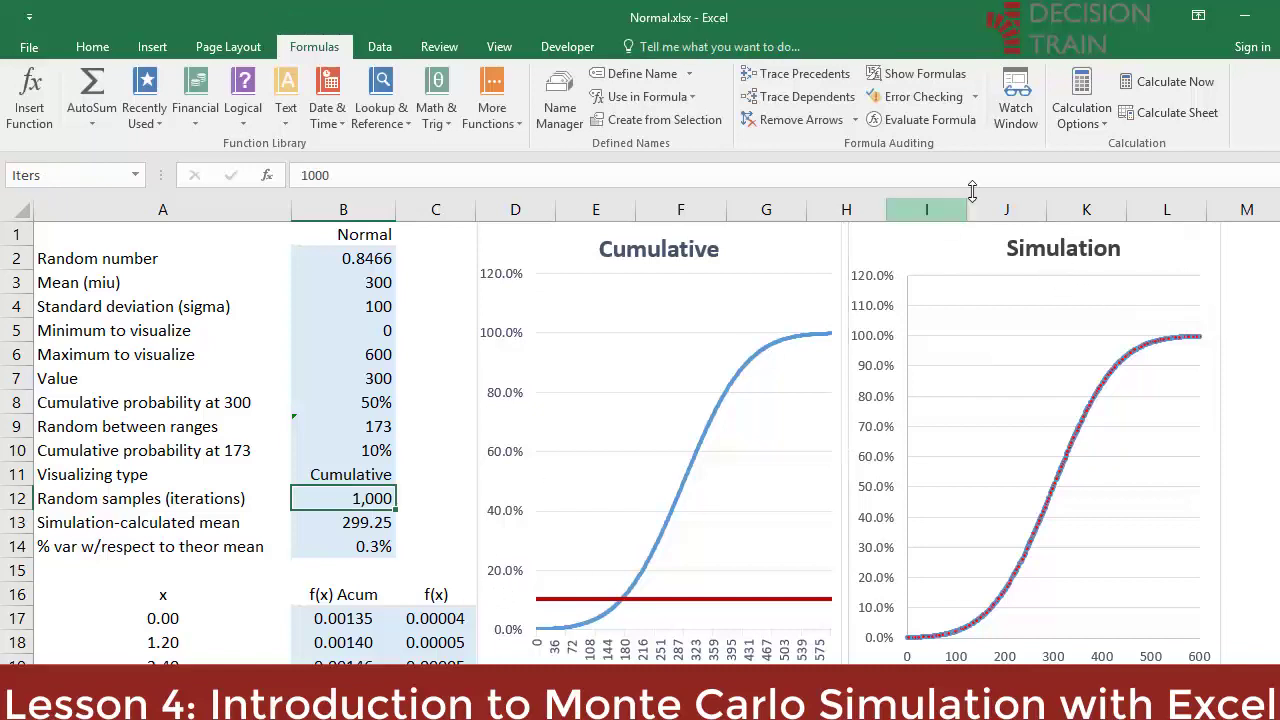
Step: Keep recalculating at 1,000 samples to examine the simulation-calculated mean and its % variance from the theoretical mean
click(1169, 86)
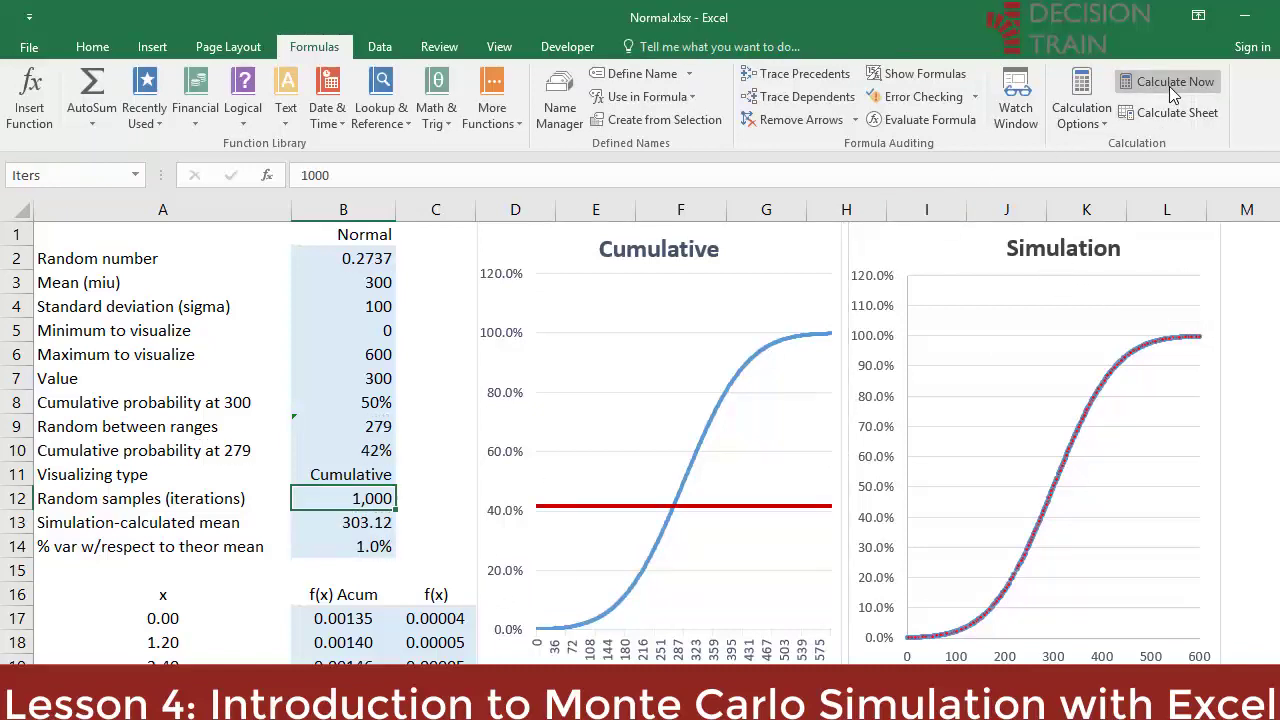
click(1169, 86)
click(1169, 86)
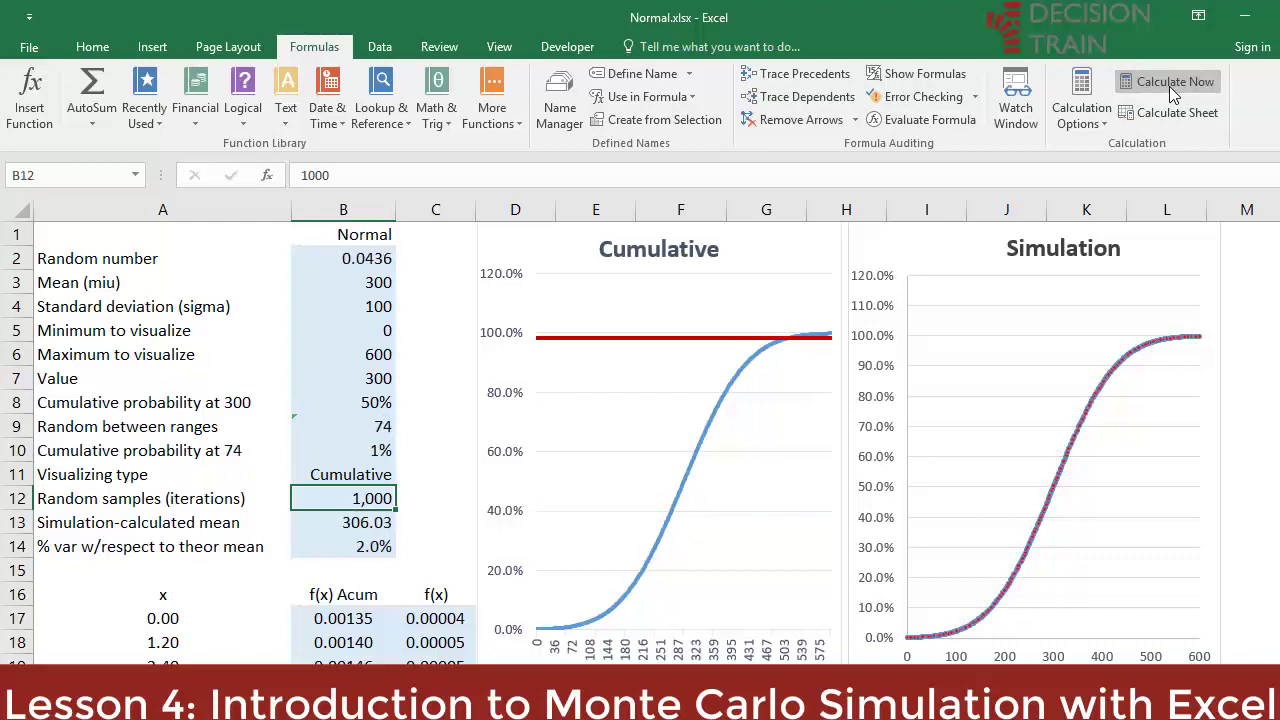
click(1169, 86)
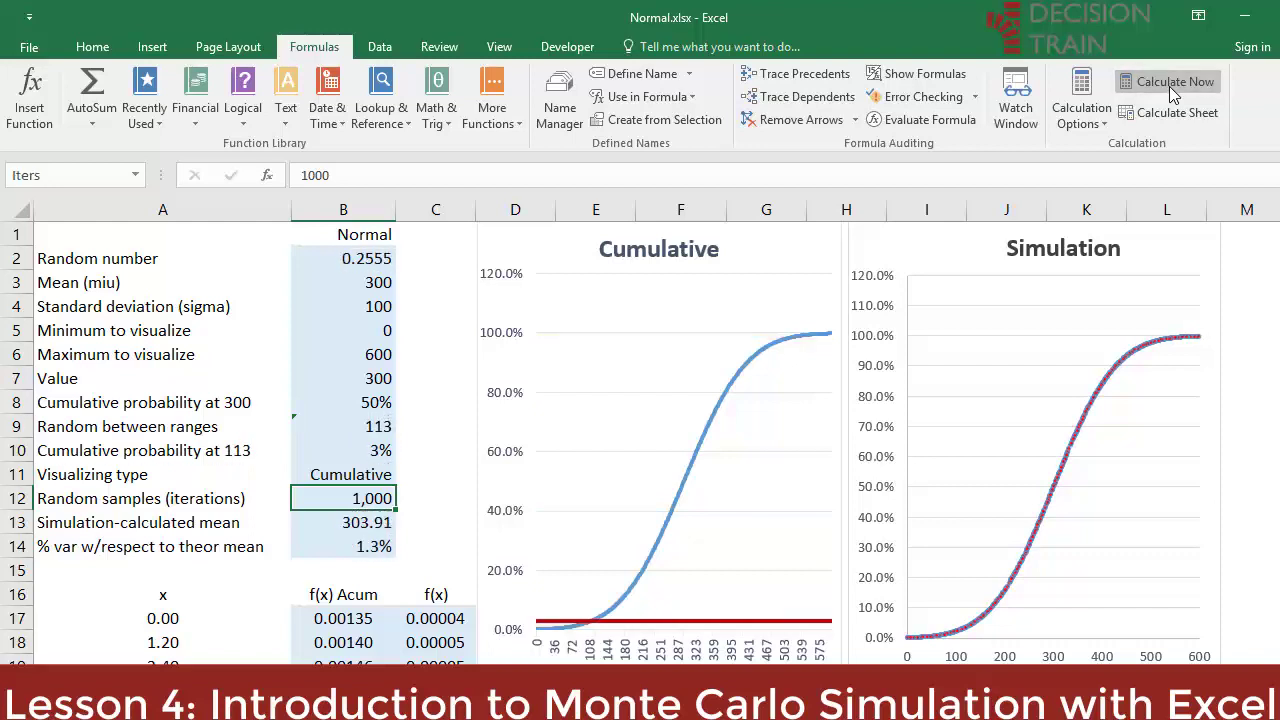
click(1169, 86)
click(1169, 86)
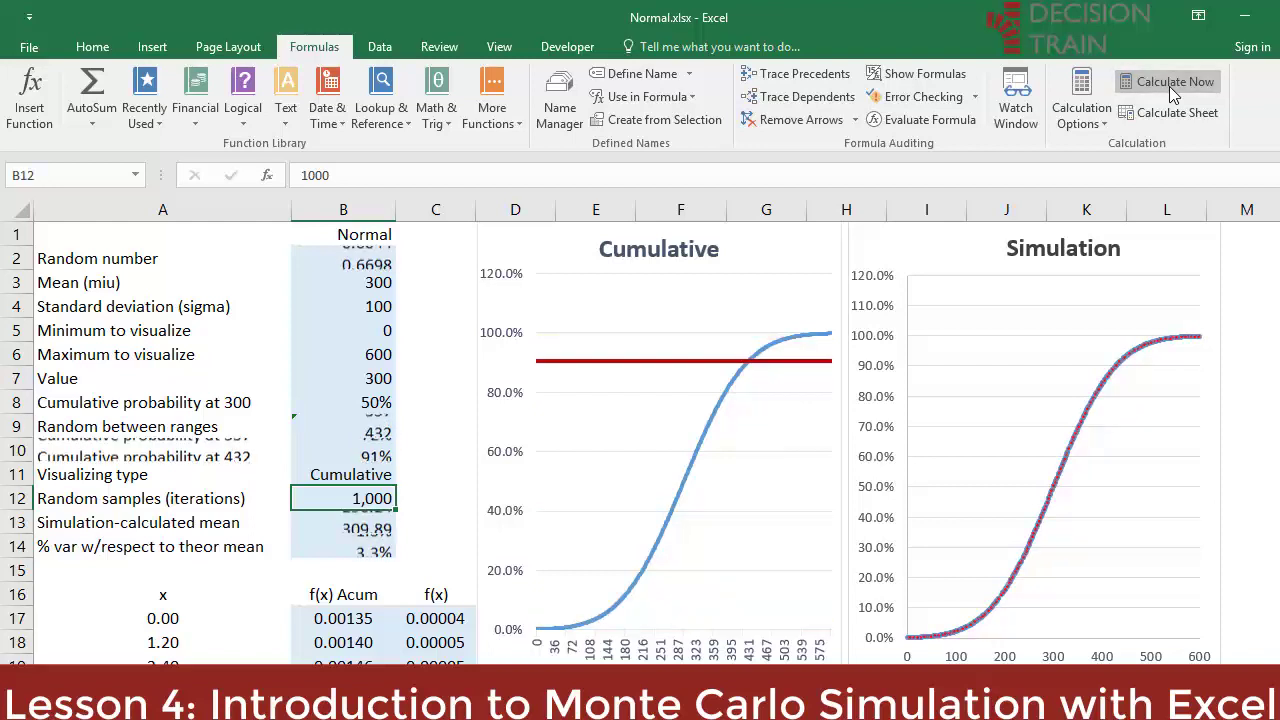
click(1169, 86)
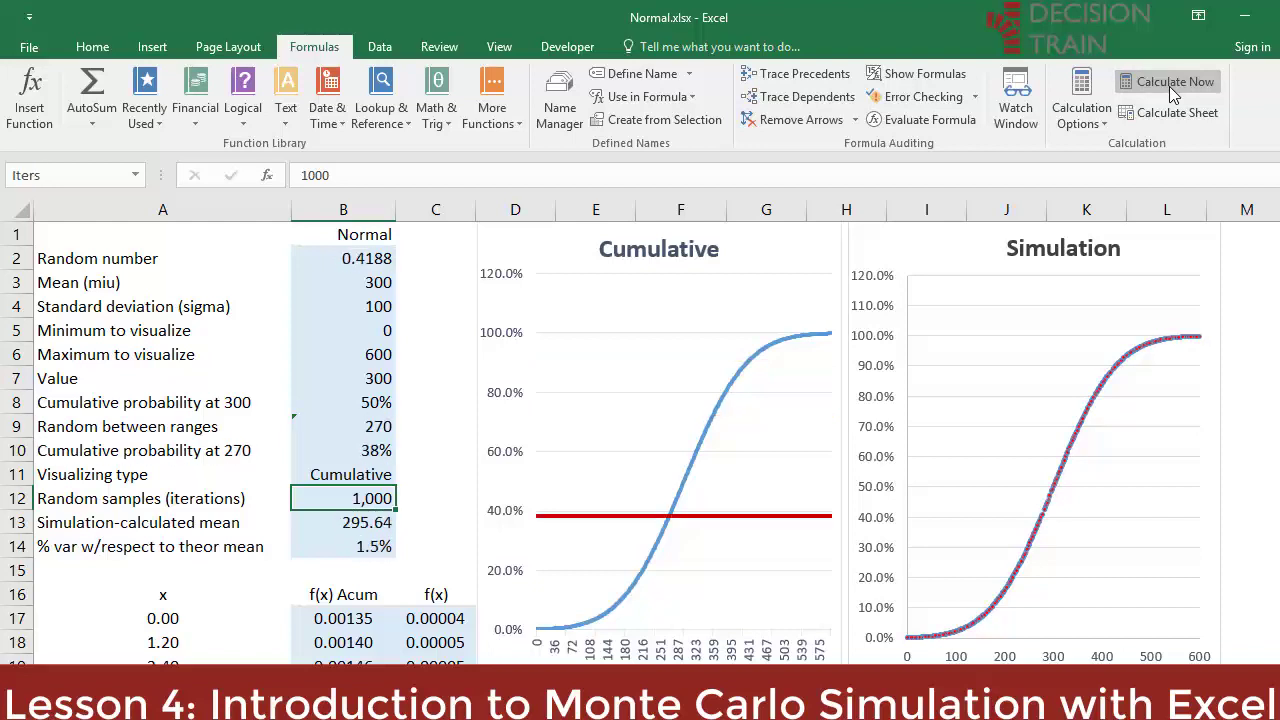
click(1169, 86)
click(1169, 84)
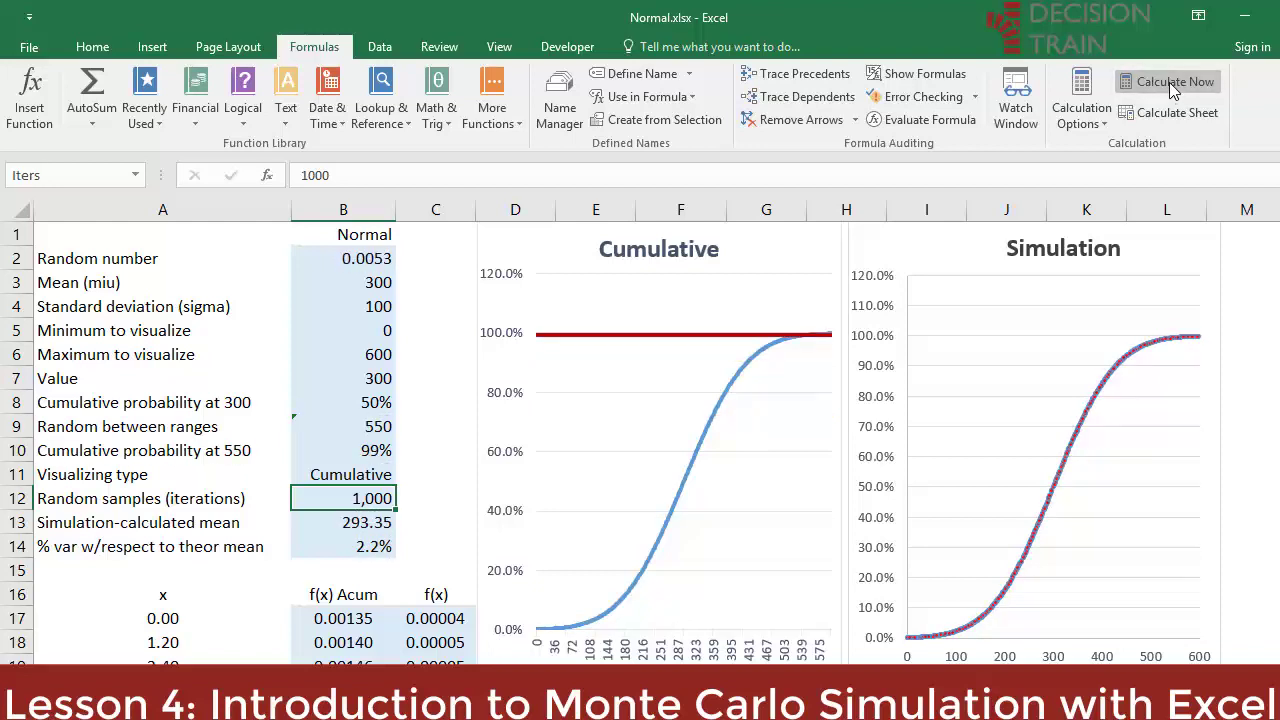
click(1169, 84)
click(1169, 82)
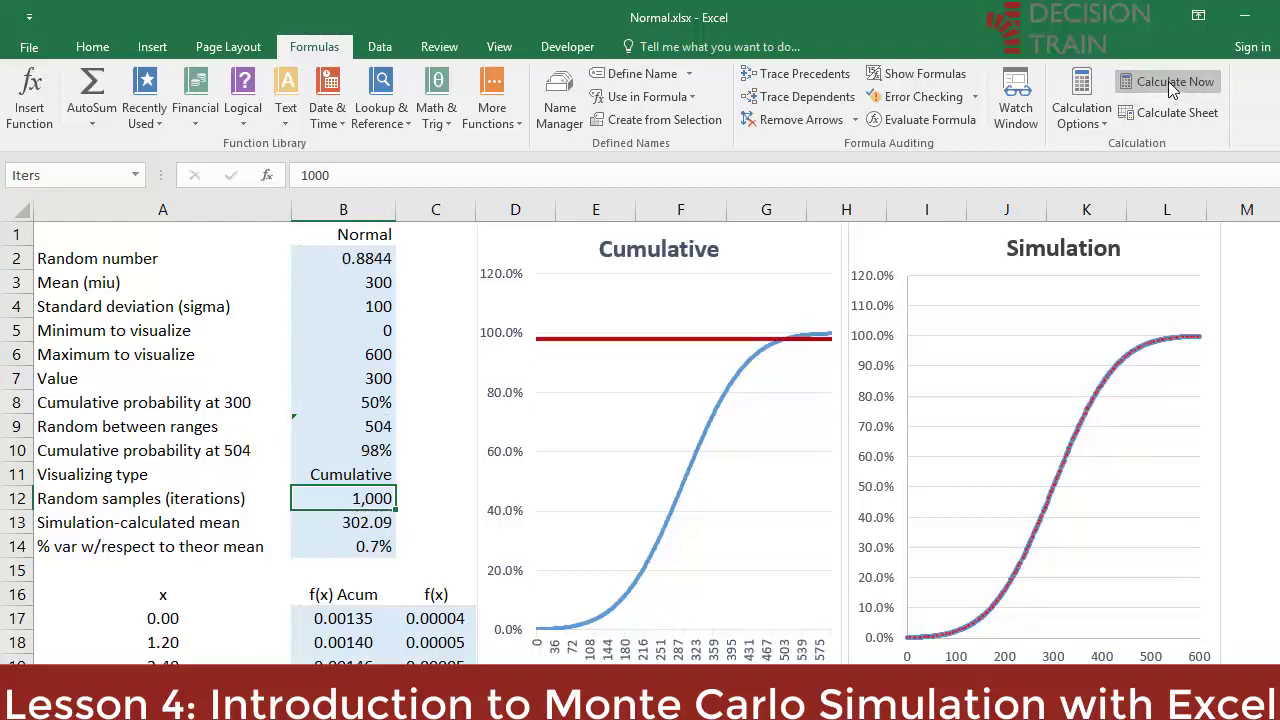
click(1168, 79)
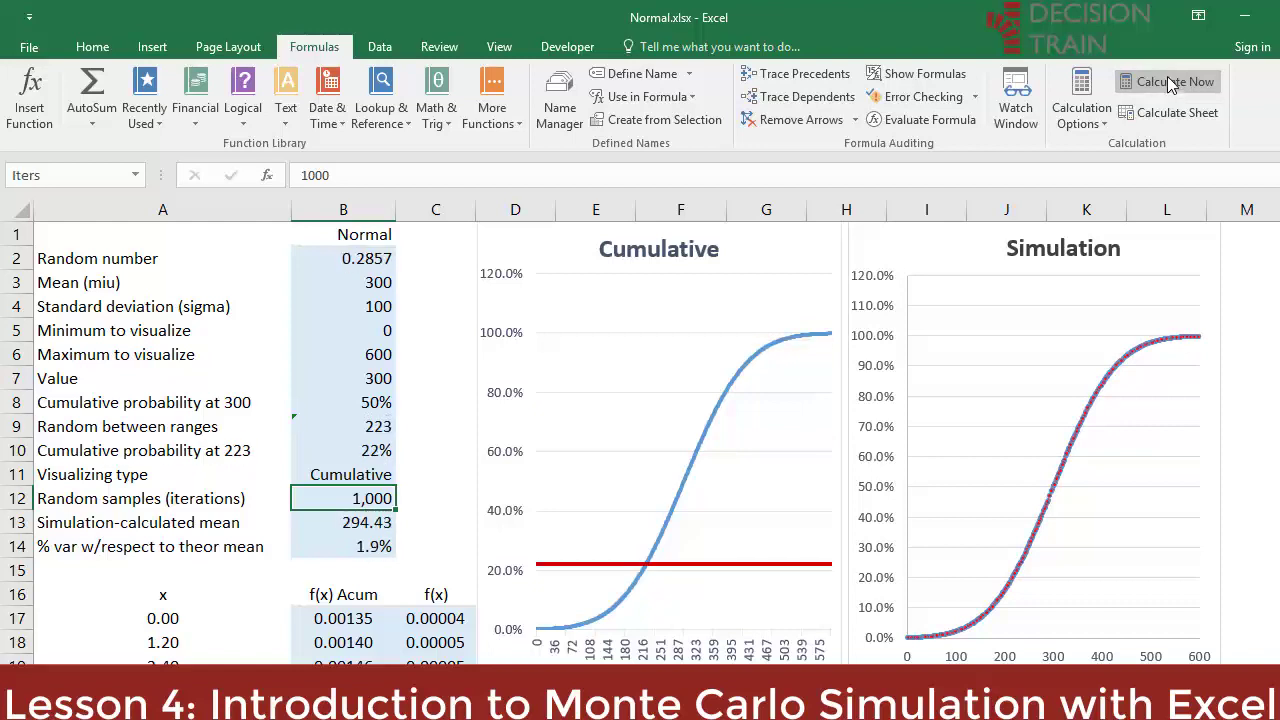
click(1167, 76)
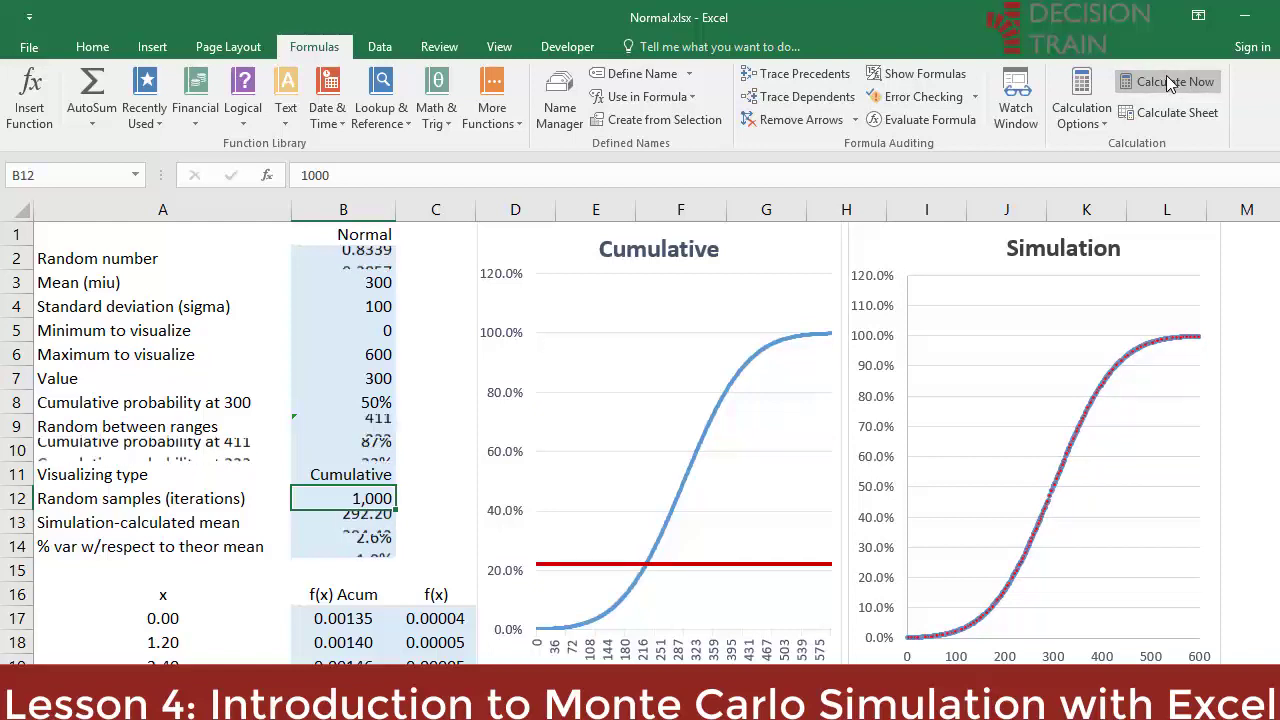
click(1169, 82)
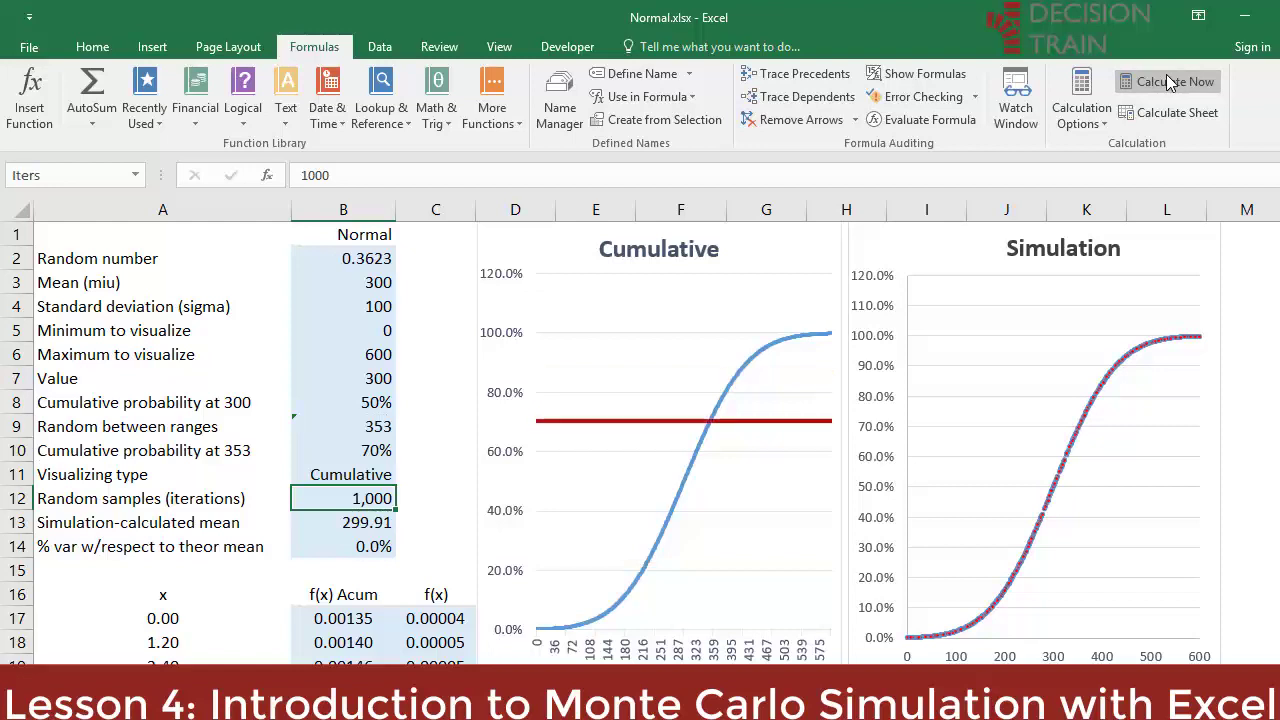
click(1169, 82)
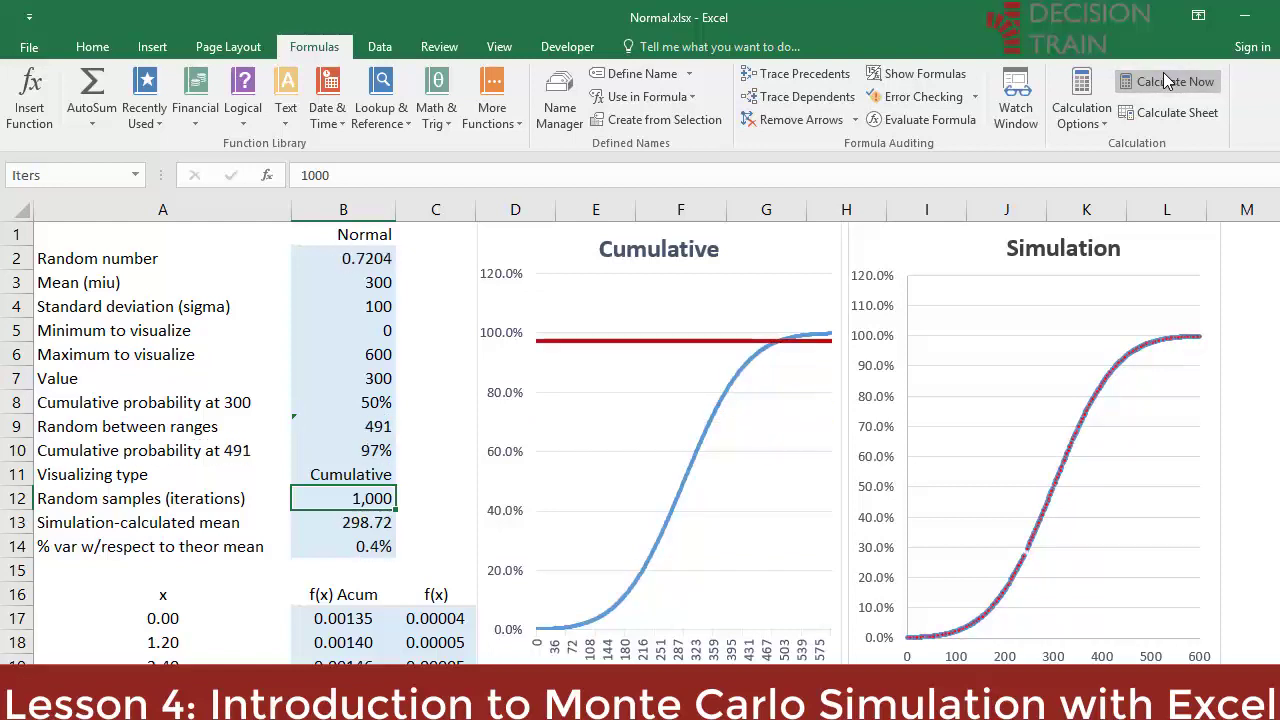
Step: Set the random samples (iterations) in B12 to 10000 and recalculate several times to compare the simulated and theoretical means
text(1000)
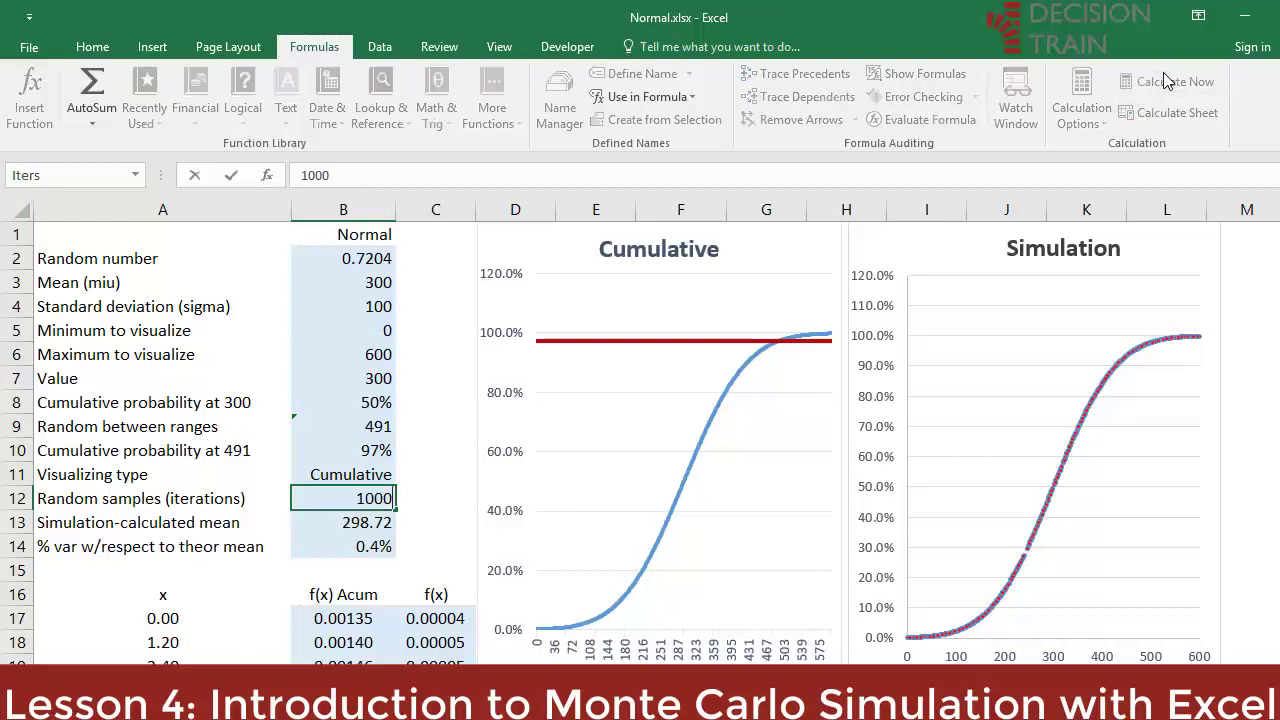
text(0)
key(ctrl+Return)
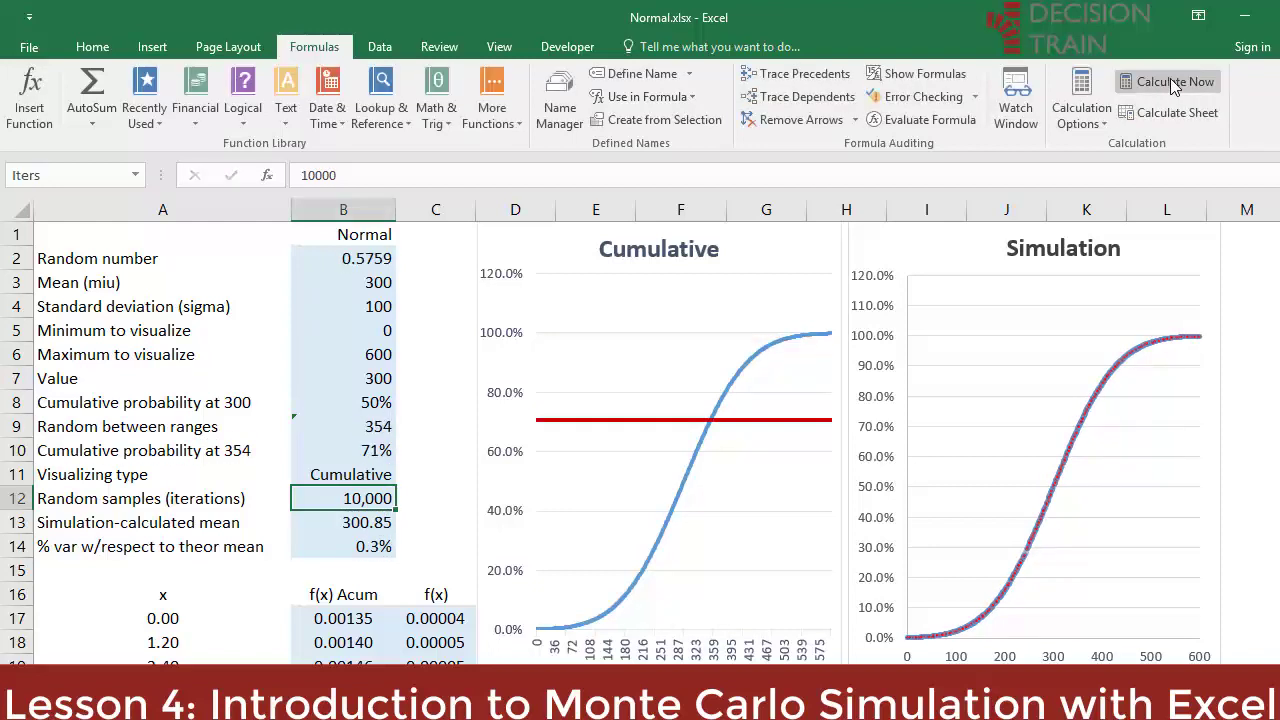
click(1150, 86)
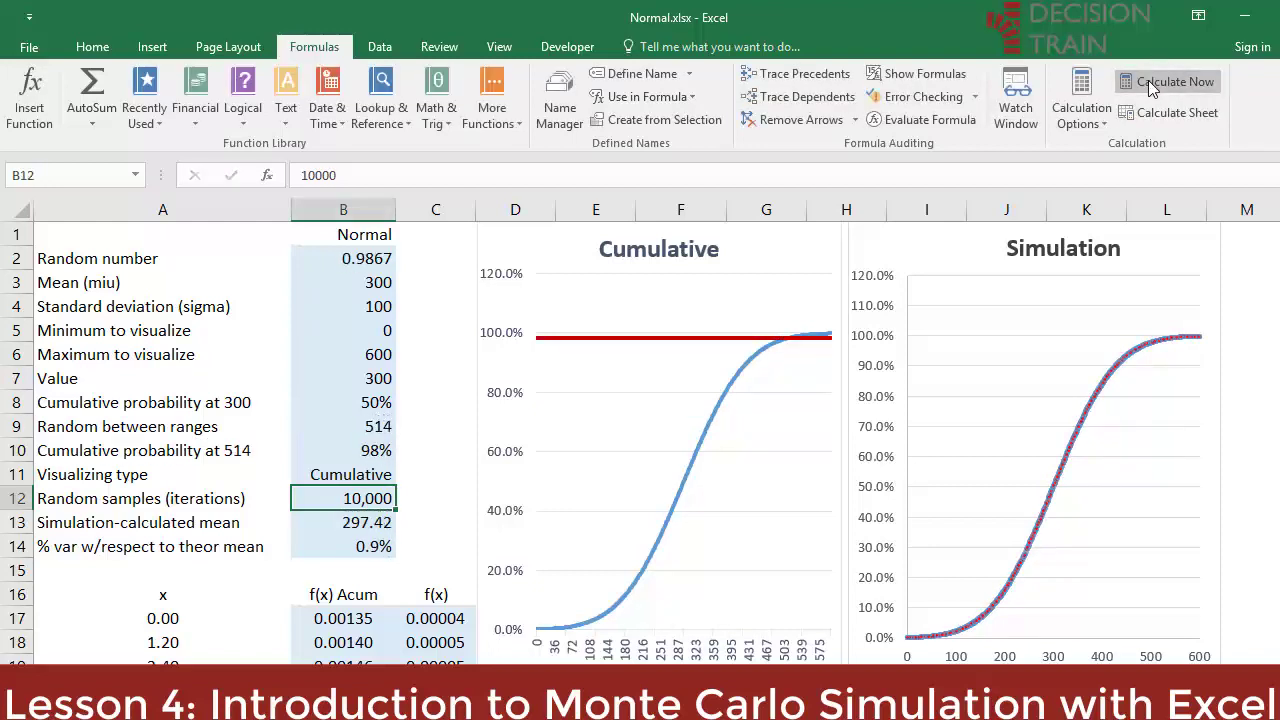
click(1150, 86)
click(1150, 86)
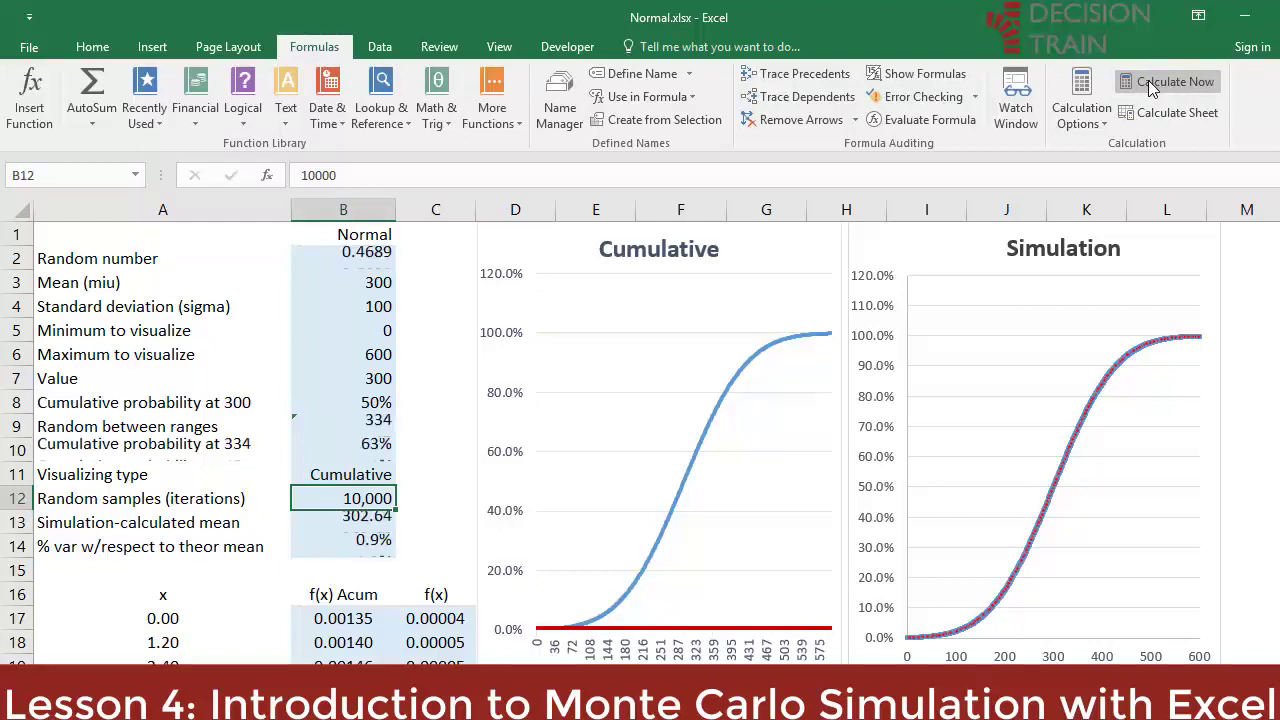
click(1150, 86)
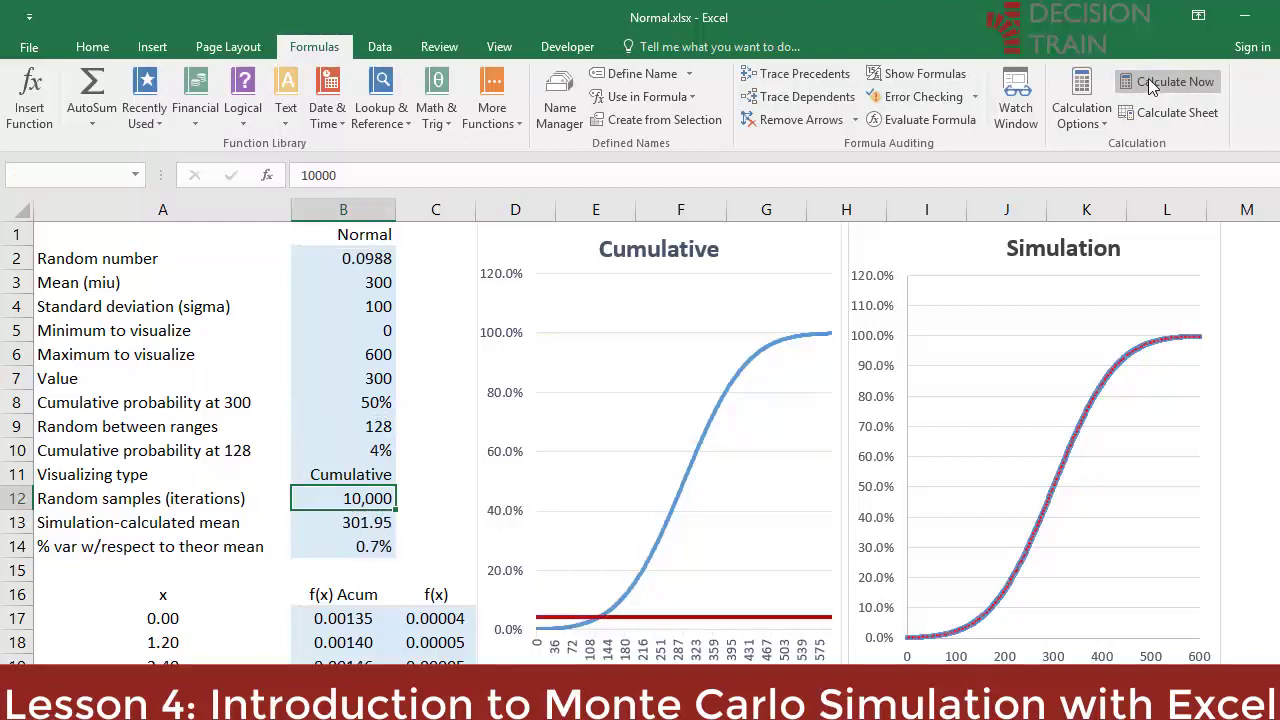
Step: Recalculate a few more times at 10,000 samples to check the simulation-calculated mean against the theoretical mean
click(1150, 86)
click(1150, 86)
click(1150, 86)
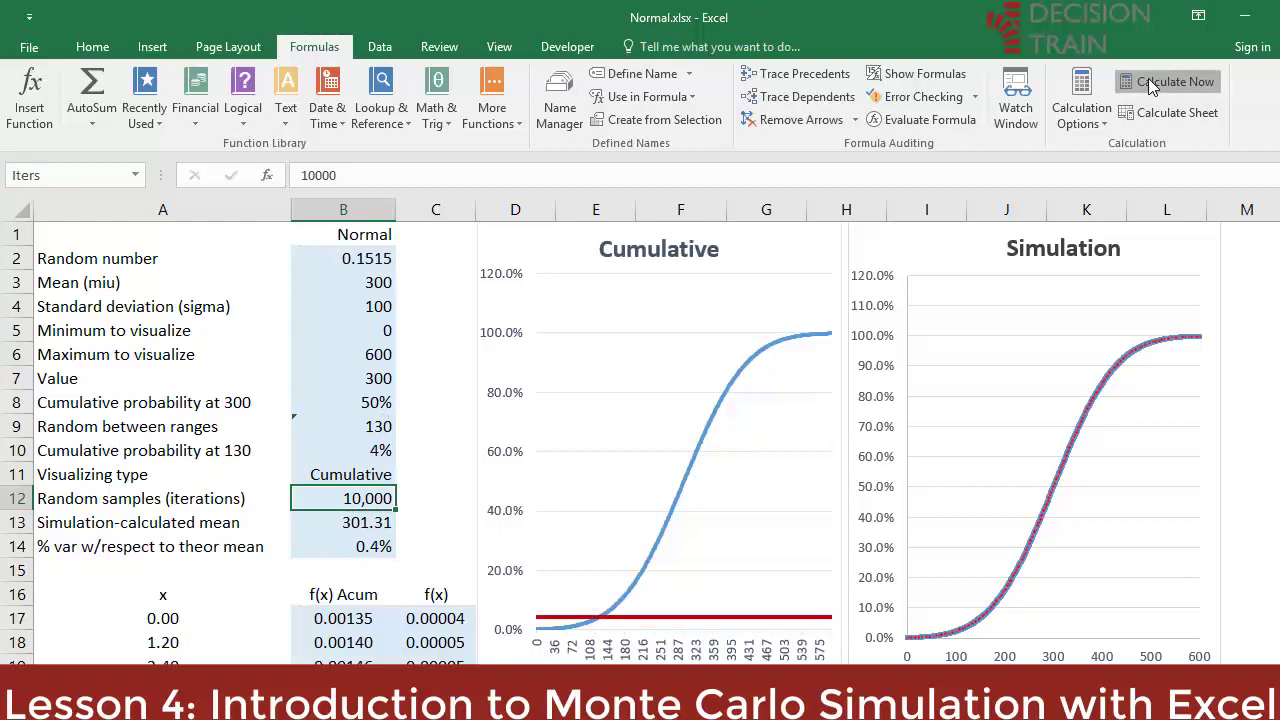
Step: Reduce the random samples (iterations) in B12 to 1000 and, after that run, to 100
text(100)
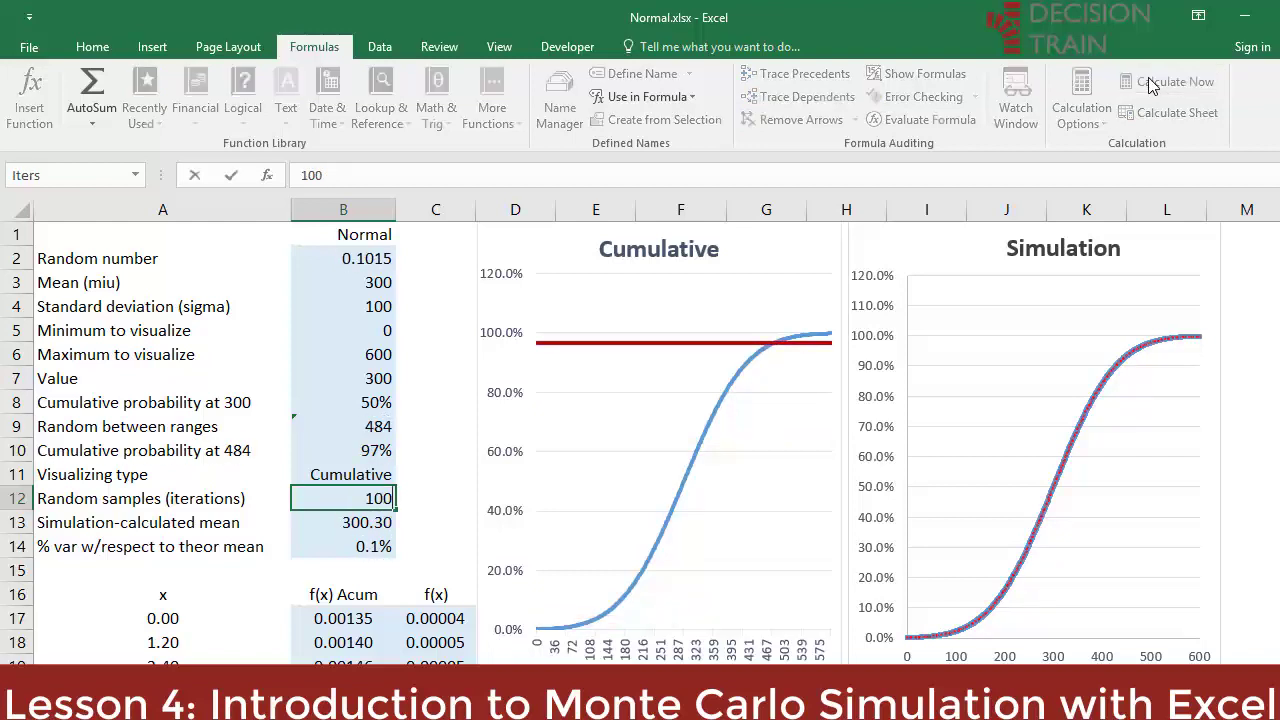
text(0)
key(ctrl+Return)
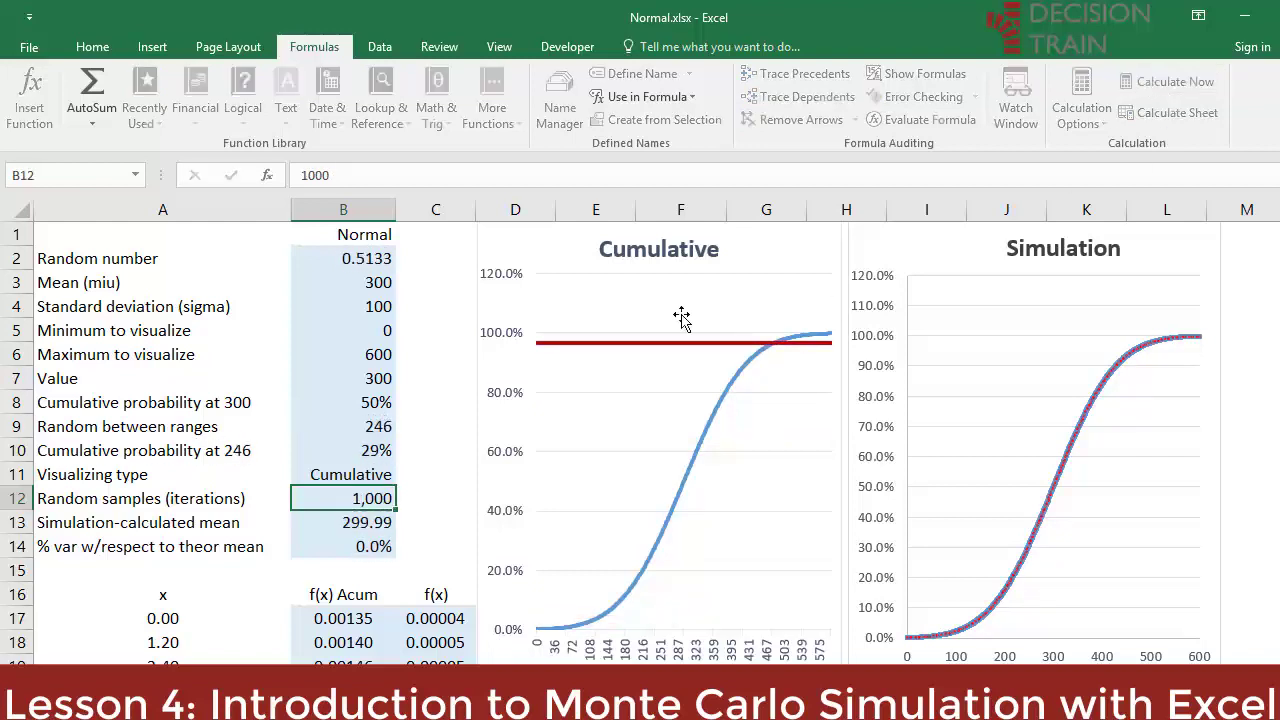
text(10)
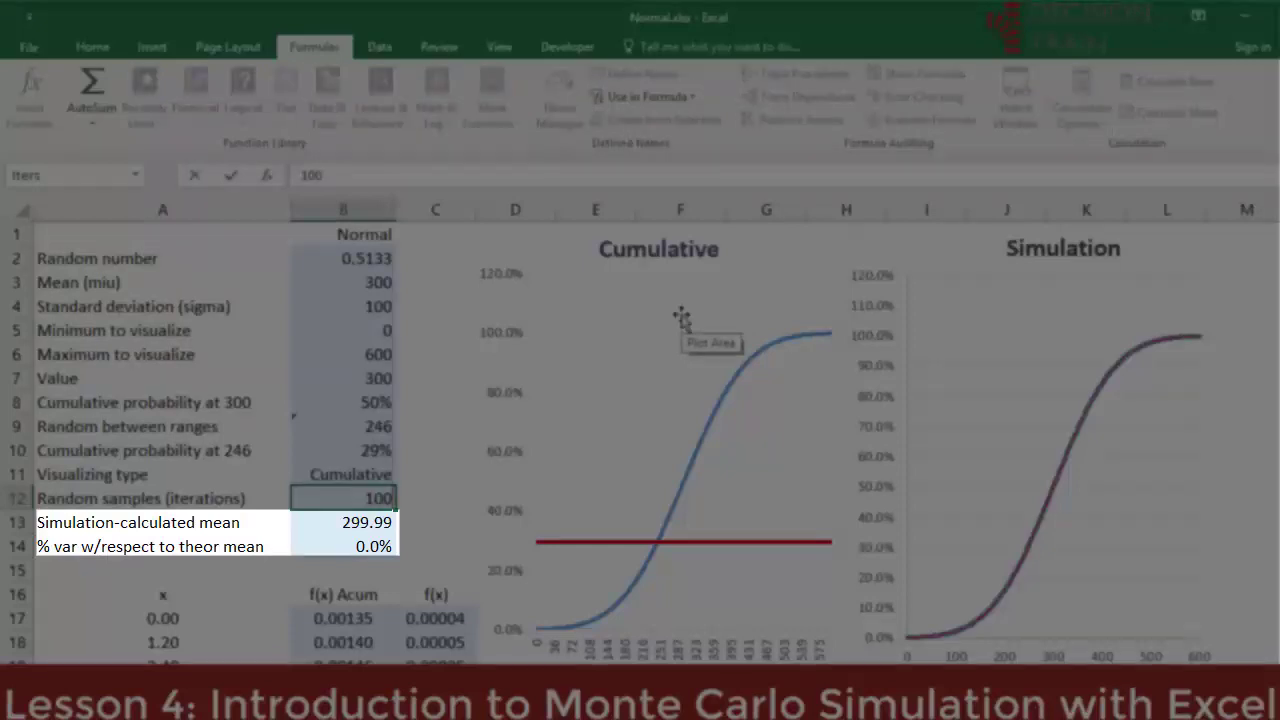
key(ctrl+Return)
Step: Inspect the AVERAGE formula behind the simulation-calculated mean in B13, leaving it unedited
click(351, 524)
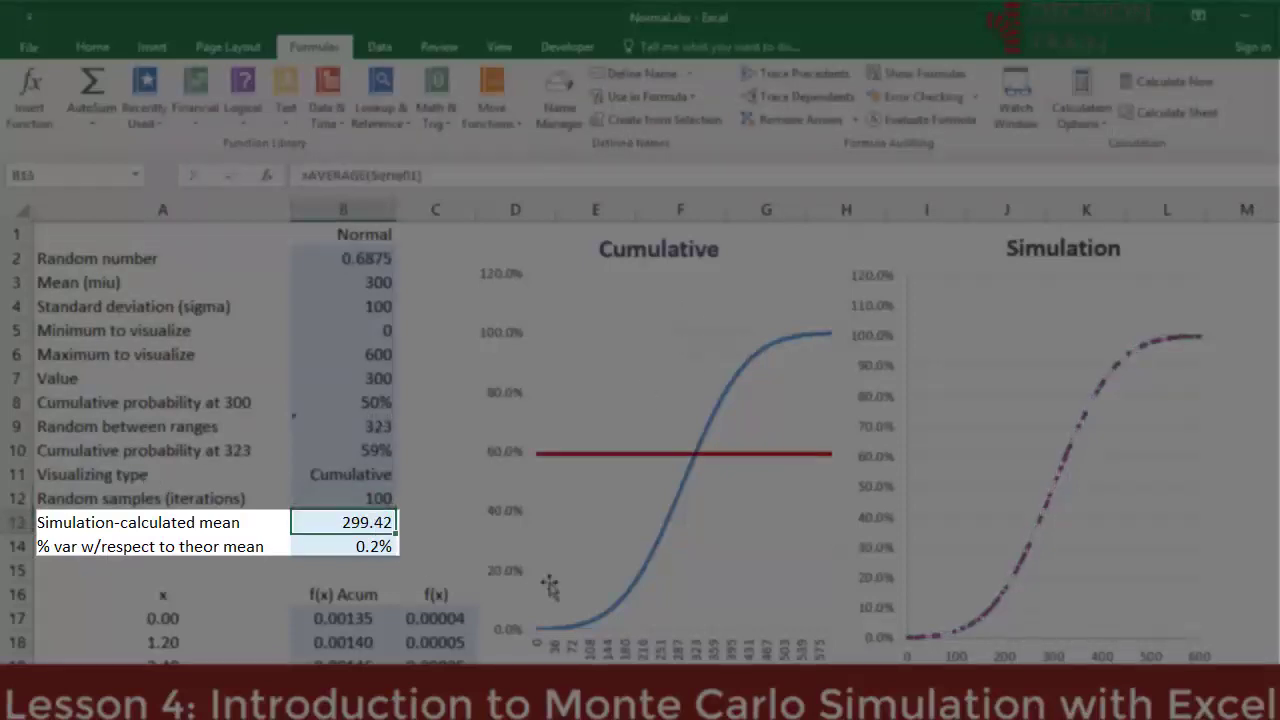
key(F2)
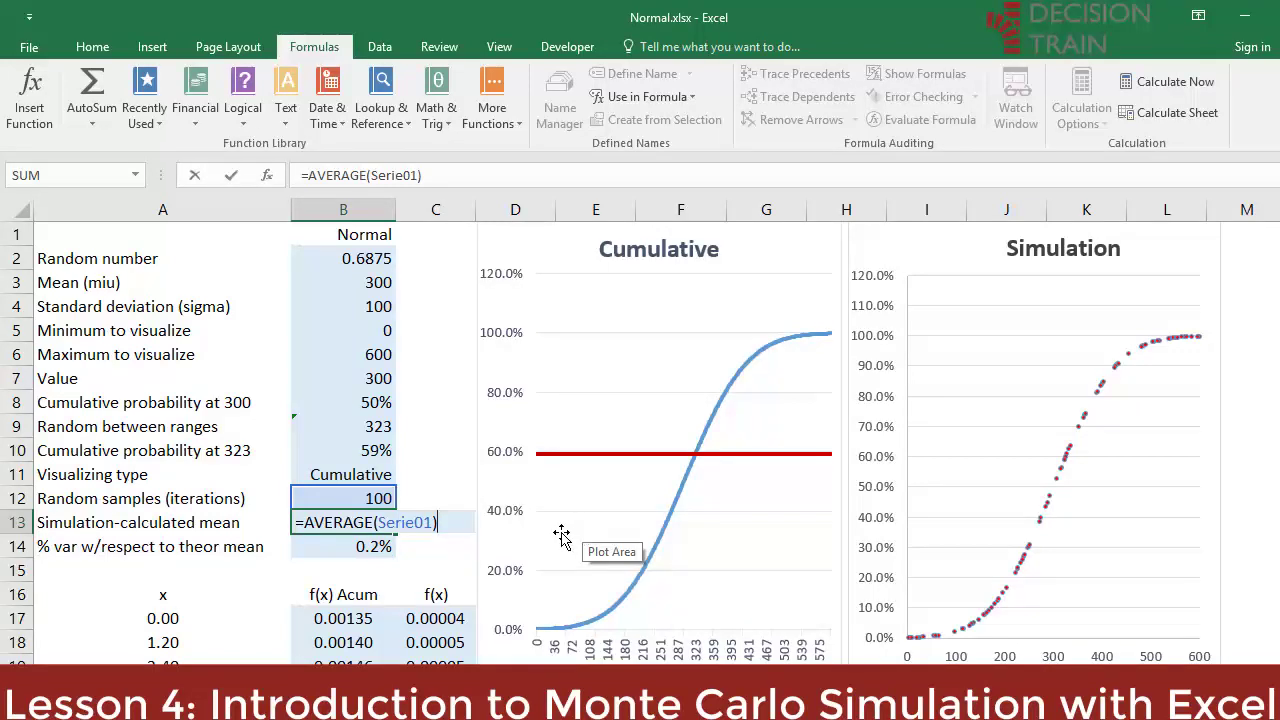
key(Escape)
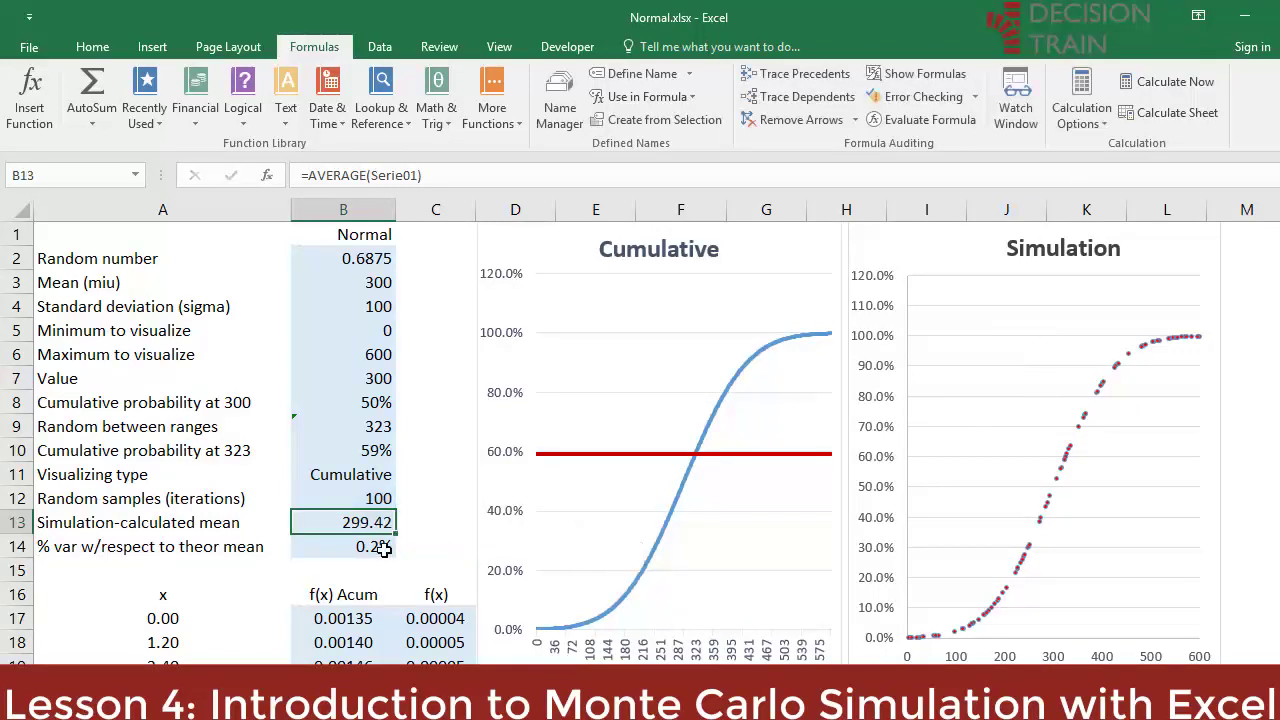
Step: Select the simulated mean and its % variance in B13:B14 and recalculate repeatedly to examine both at 100 samples
drag(376, 525, 378, 548)
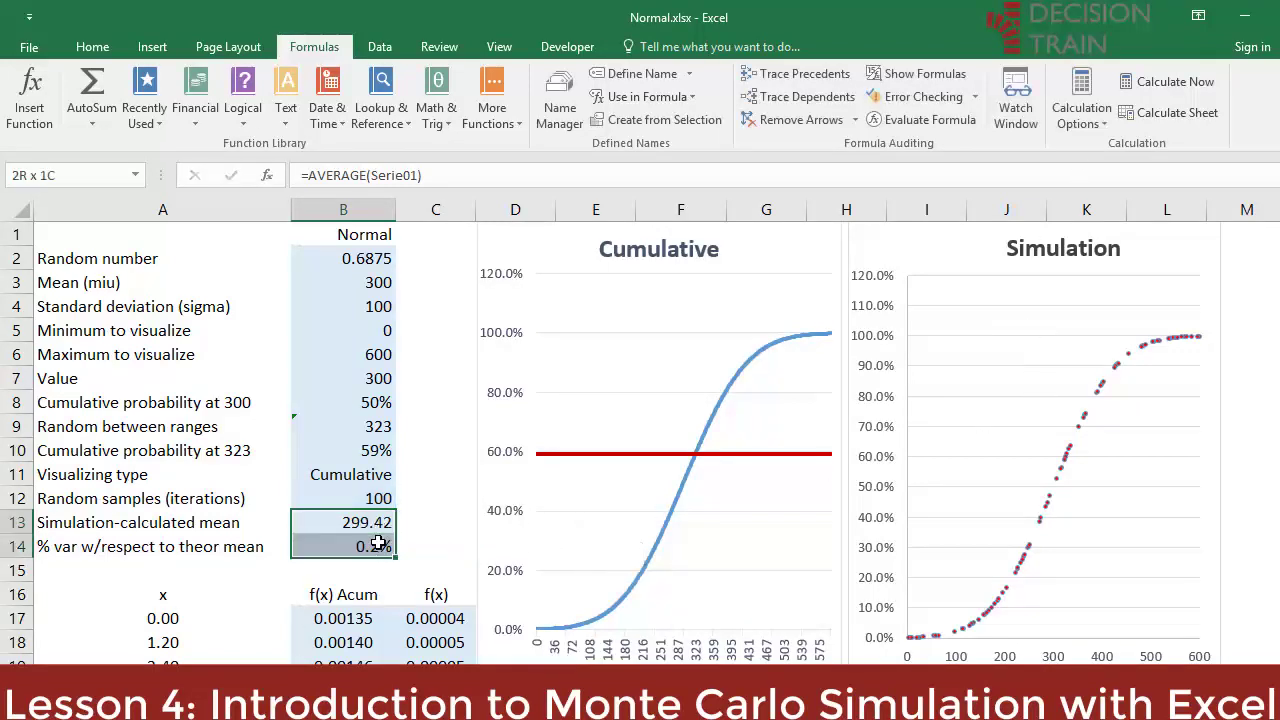
click(1193, 83)
click(1193, 83)
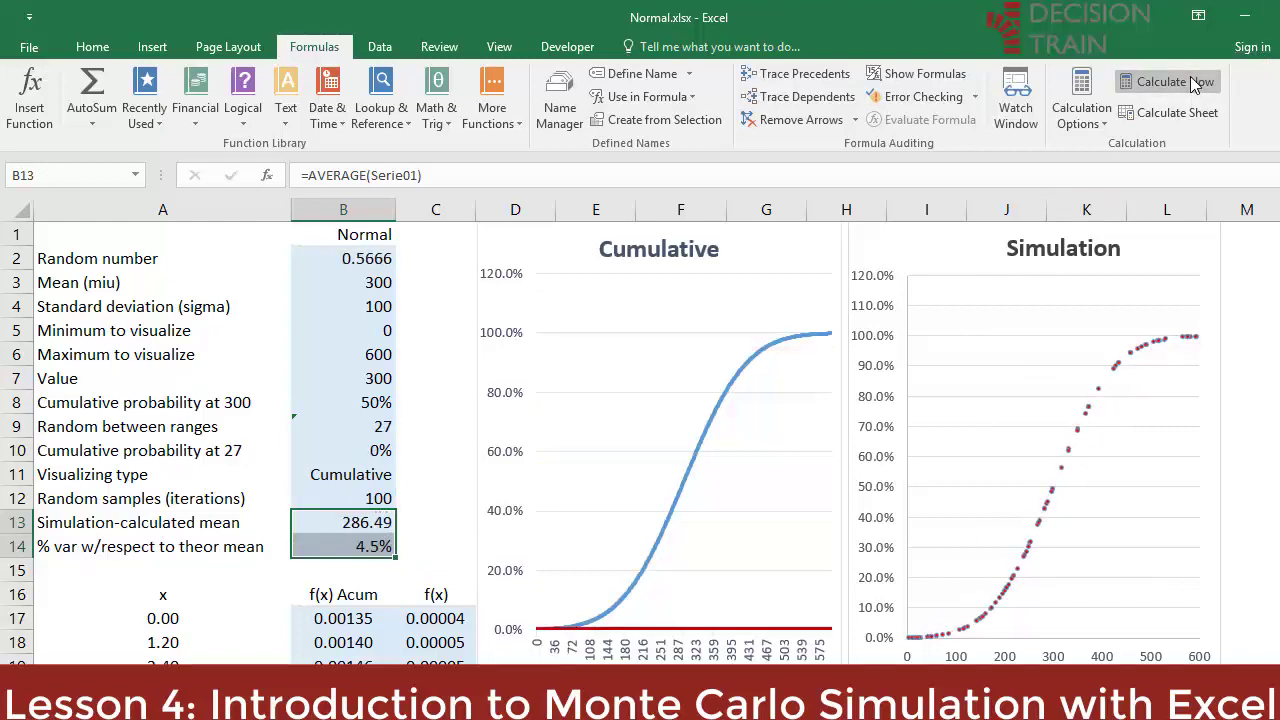
click(1193, 83)
click(1193, 83)
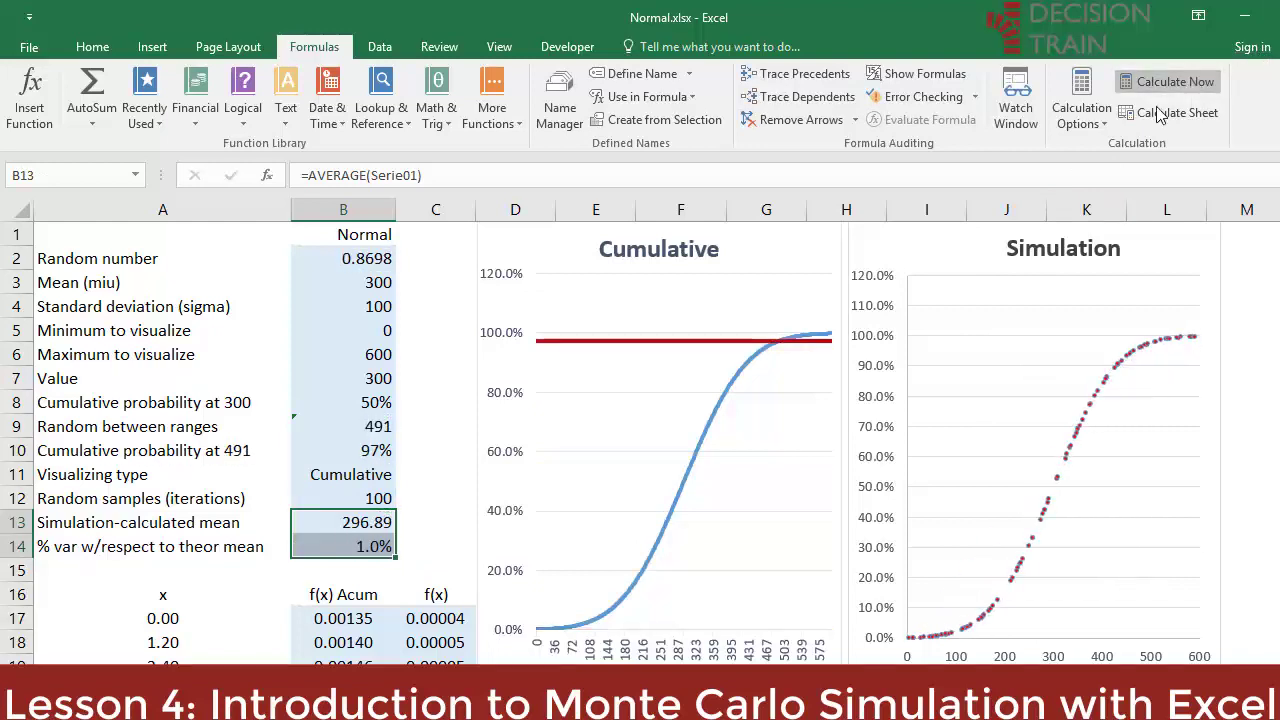
click(1166, 112)
Step: Select the % variance in B14 and recalculate several times to examine how it fluctuates at 100 samples
click(380, 546)
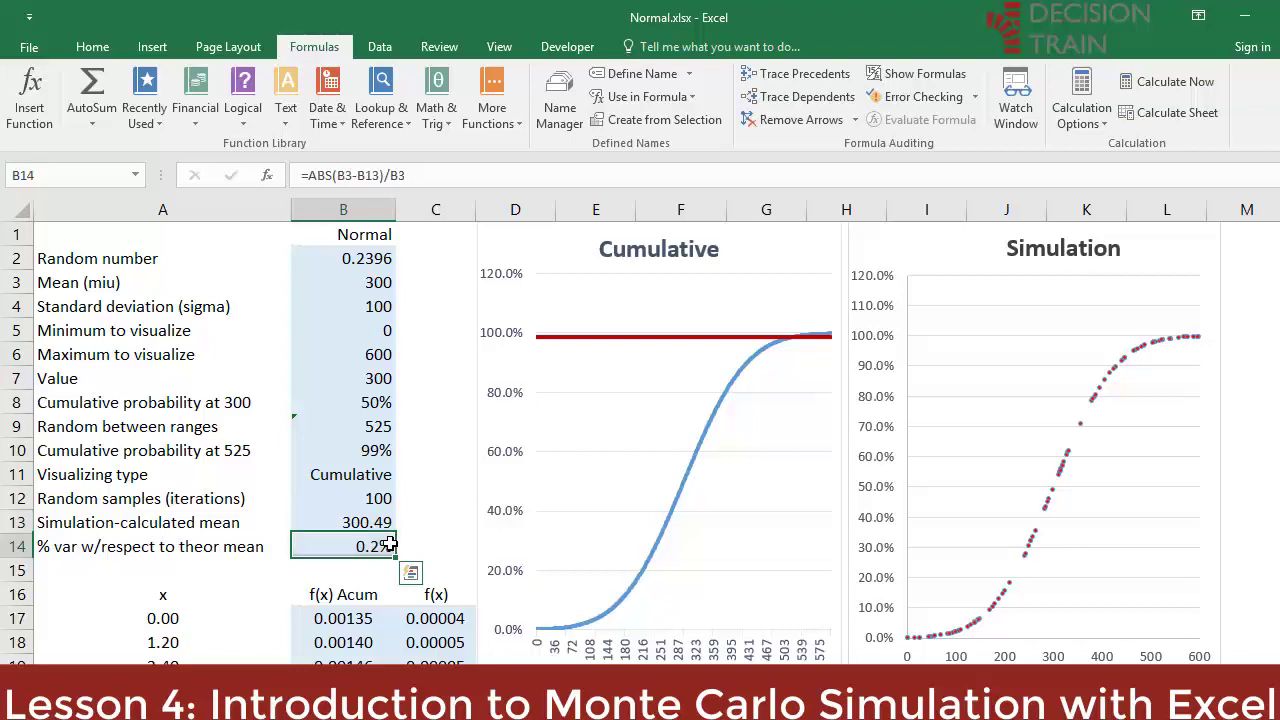
click(1176, 77)
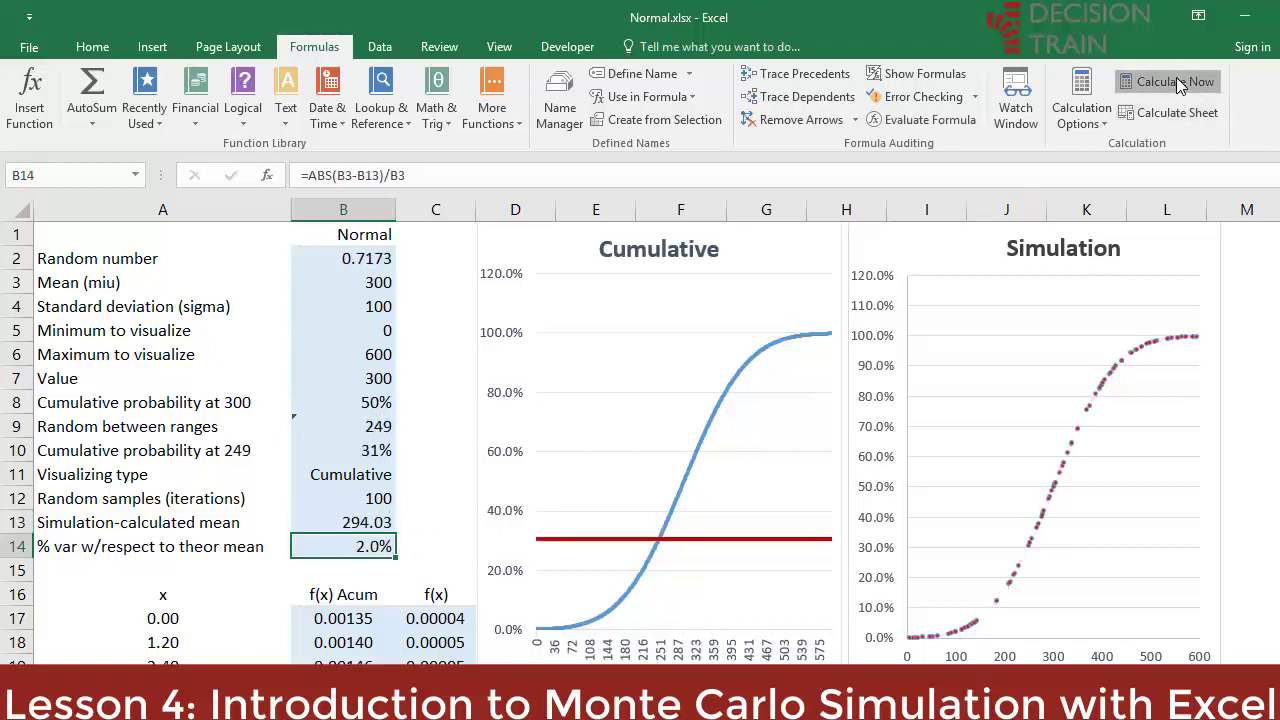
click(1176, 77)
click(1176, 77)
Step: Set the random samples (iterations) in B12 to 1000 and recalculate several times to examine the % variance from the theoretical mean
key(Up)
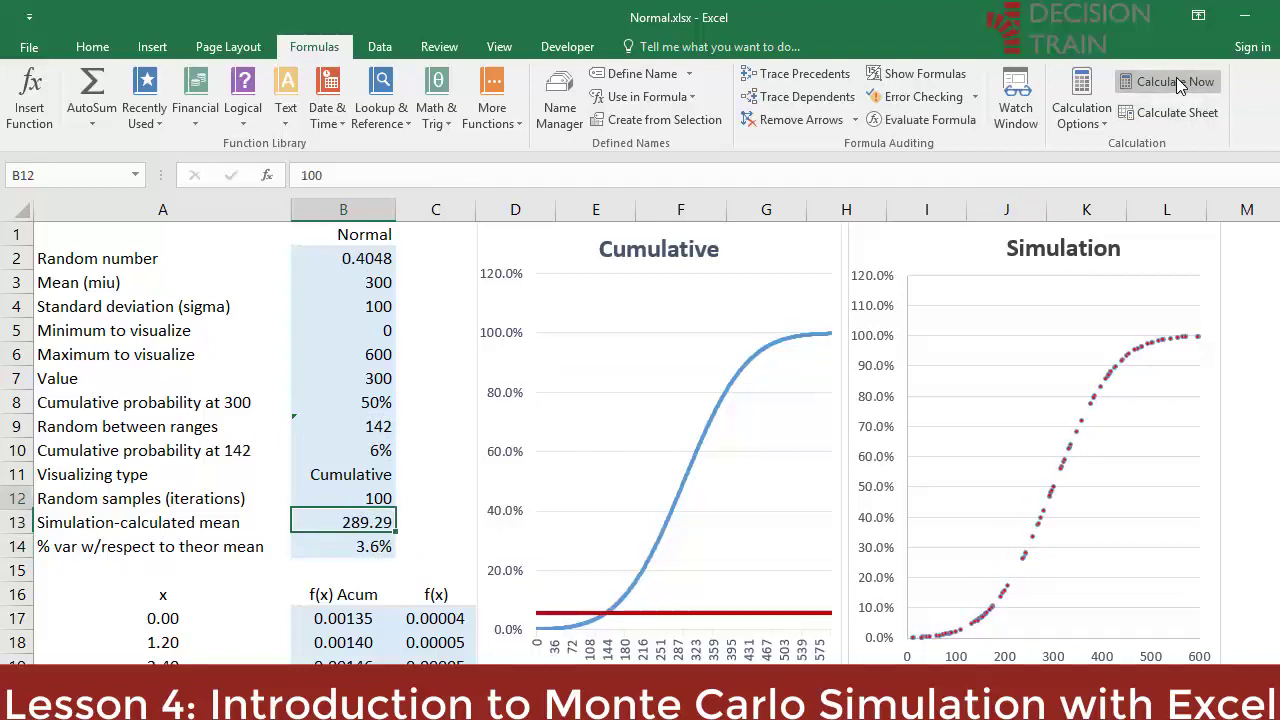
key(Up)
text(10)
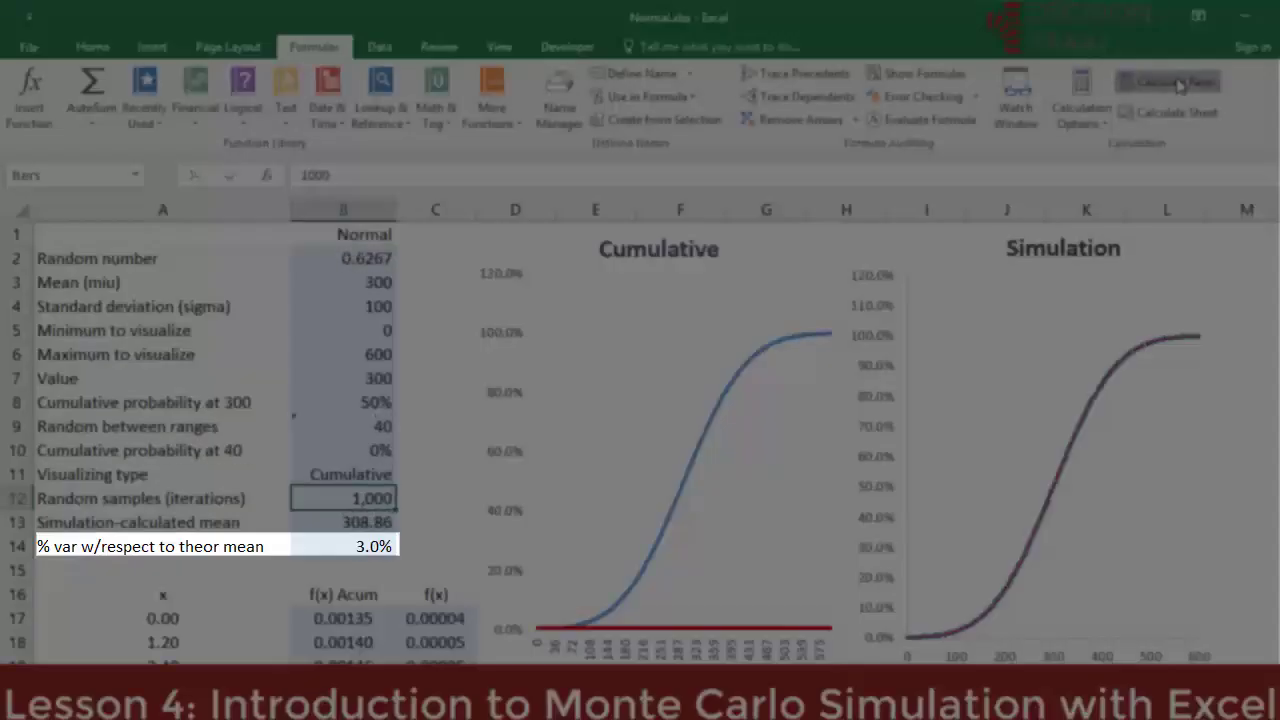
click(1178, 84)
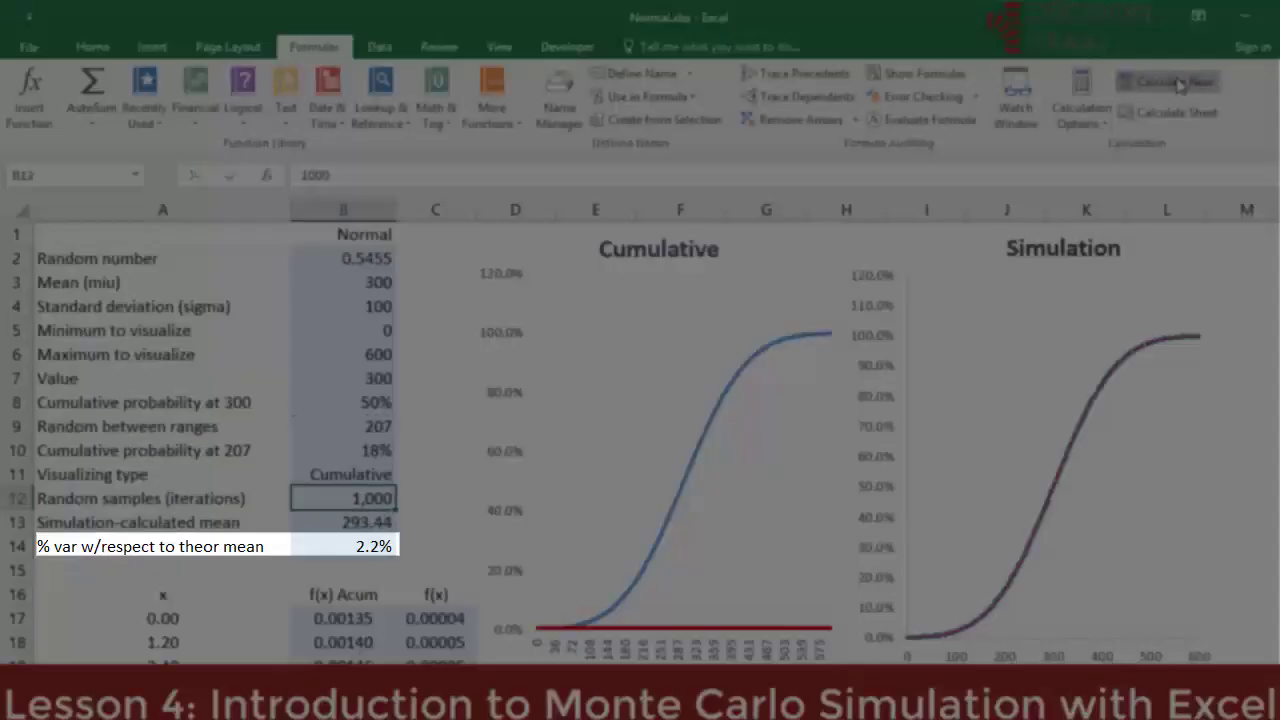
click(1178, 84)
click(1178, 84)
click(1178, 84)
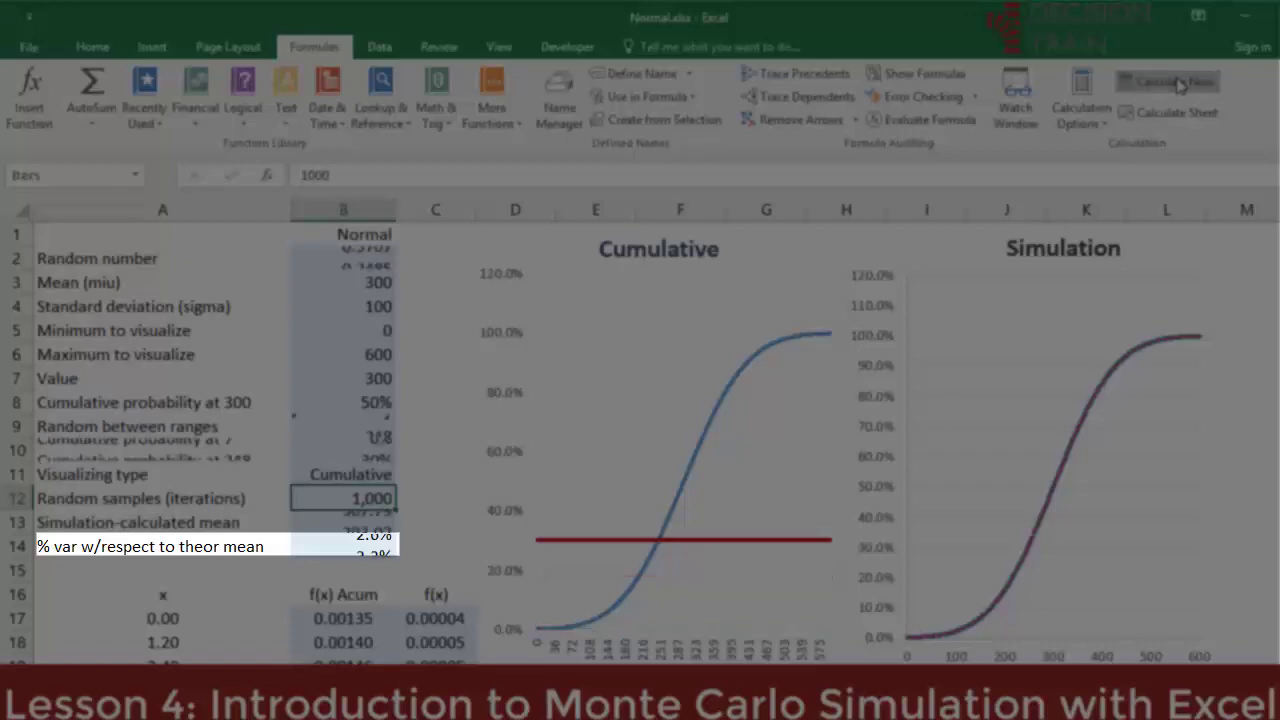
click(1178, 84)
click(1178, 84)
Step: Set the random samples (iterations) in B12 to 10000 and recalculate several times to examine the simulated mean and % variance
text(10)
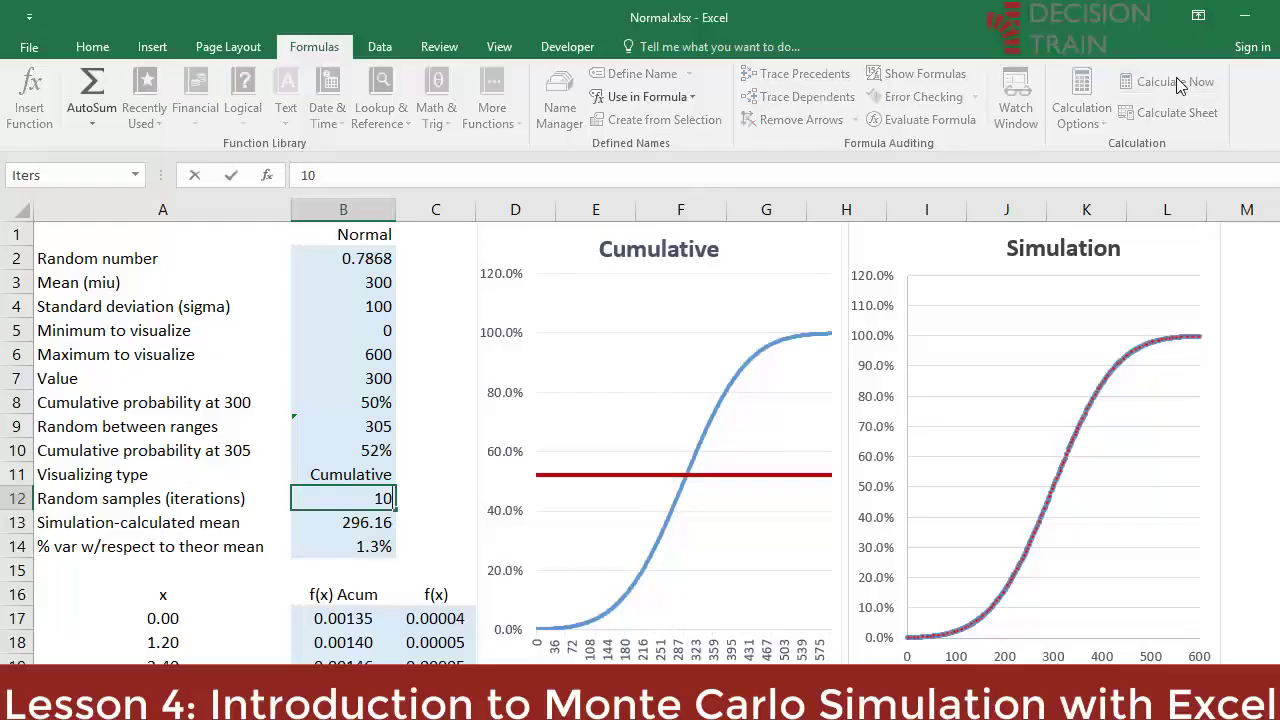
key(Return)
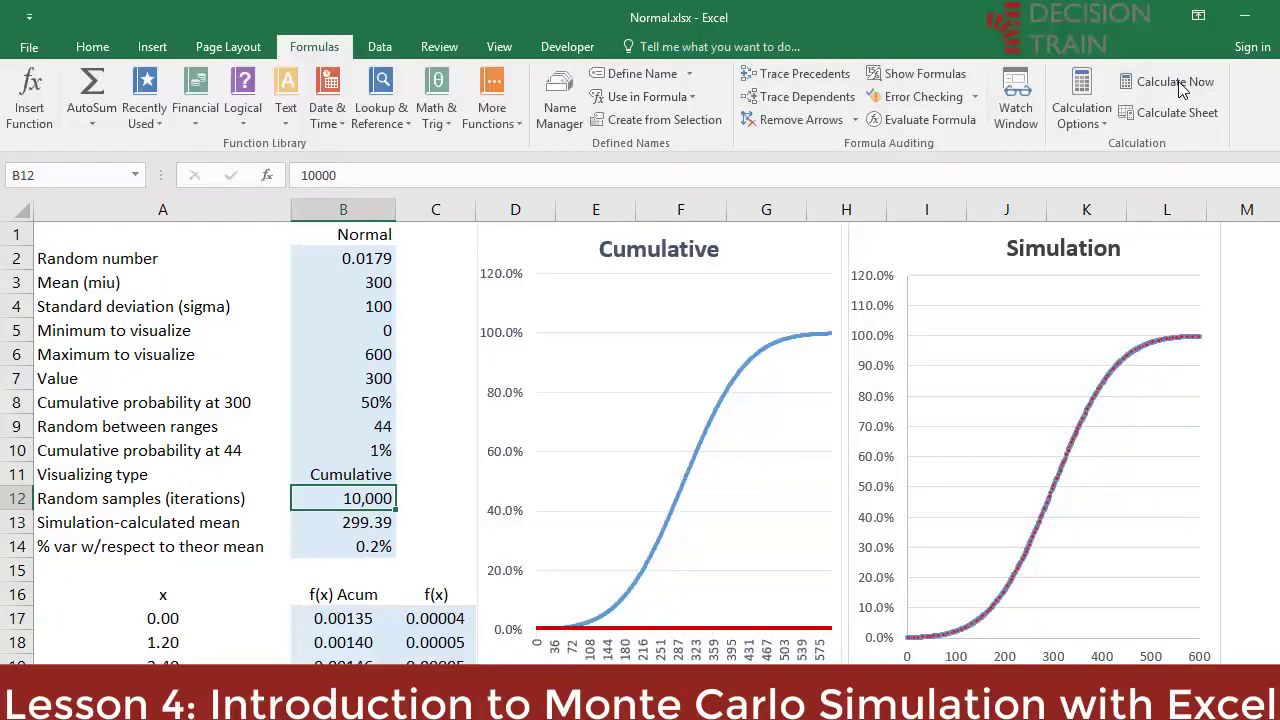
click(1178, 82)
click(1178, 84)
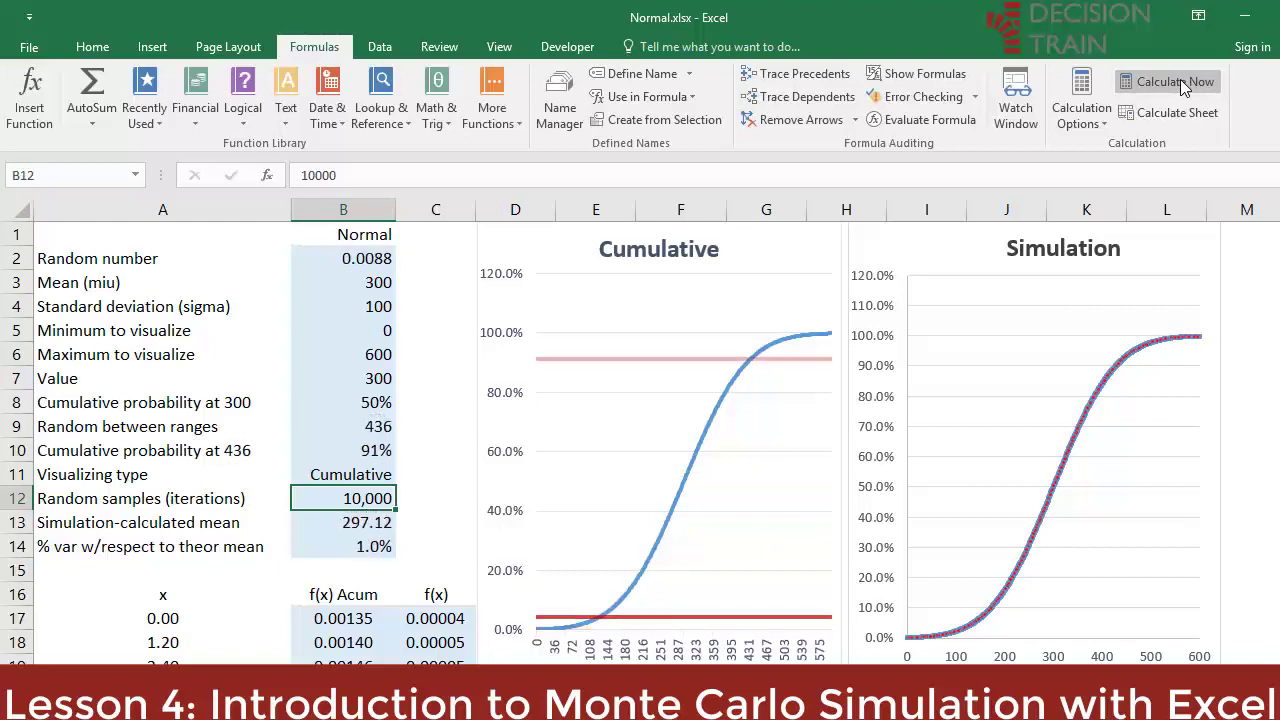
click(1178, 84)
click(1178, 84)
click(1178, 84)
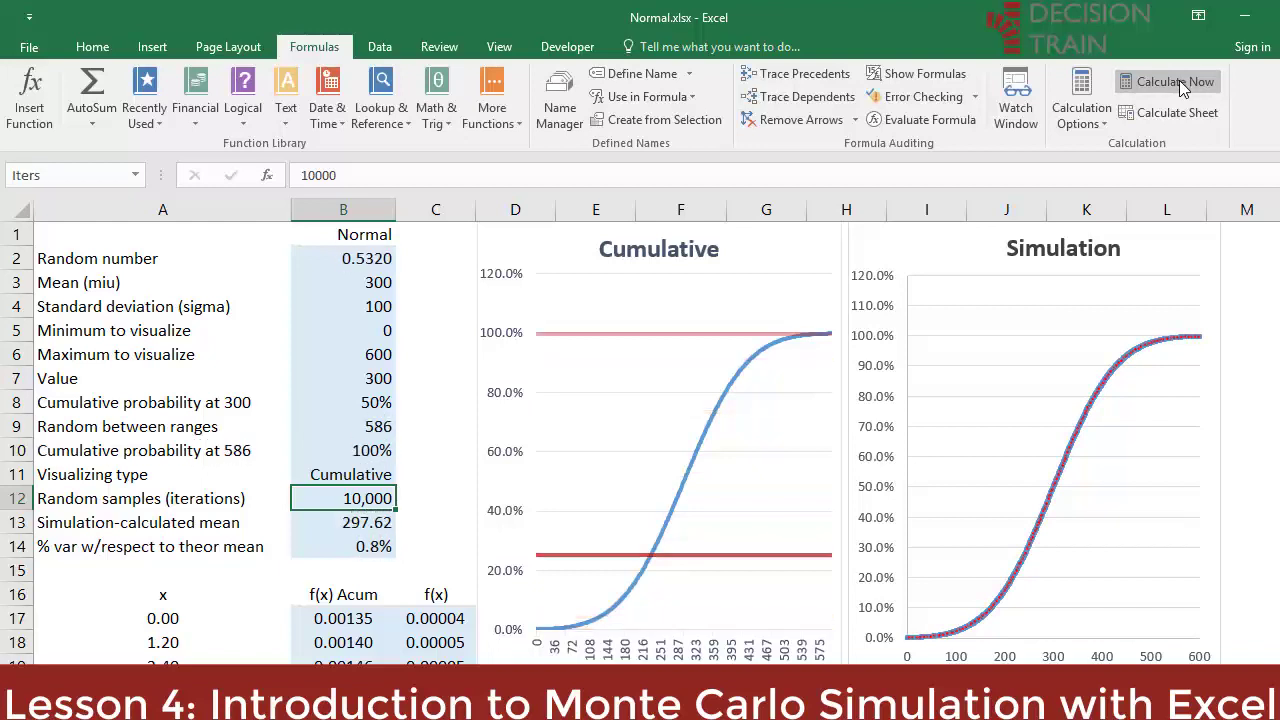
click(1178, 84)
Step: Select the % variance in B14 and keep recalculating at 10,000 samples to examine its range around the theoretical mean
click(362, 548)
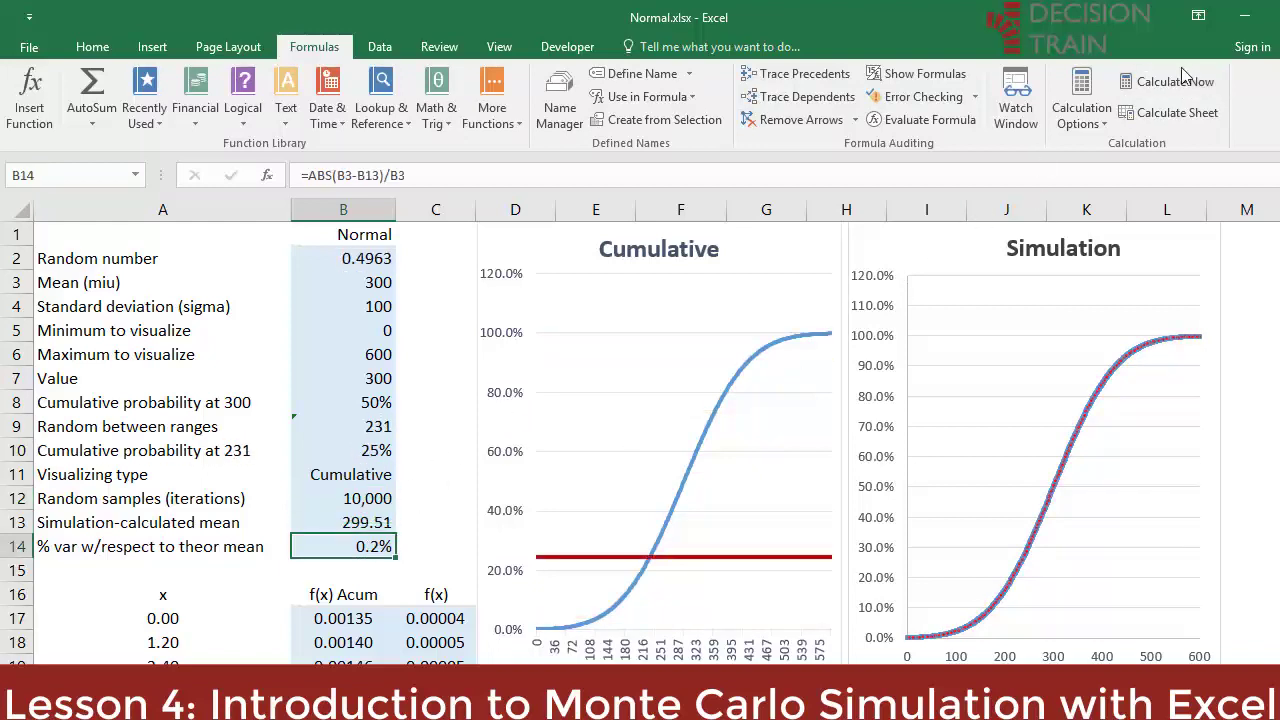
click(1176, 86)
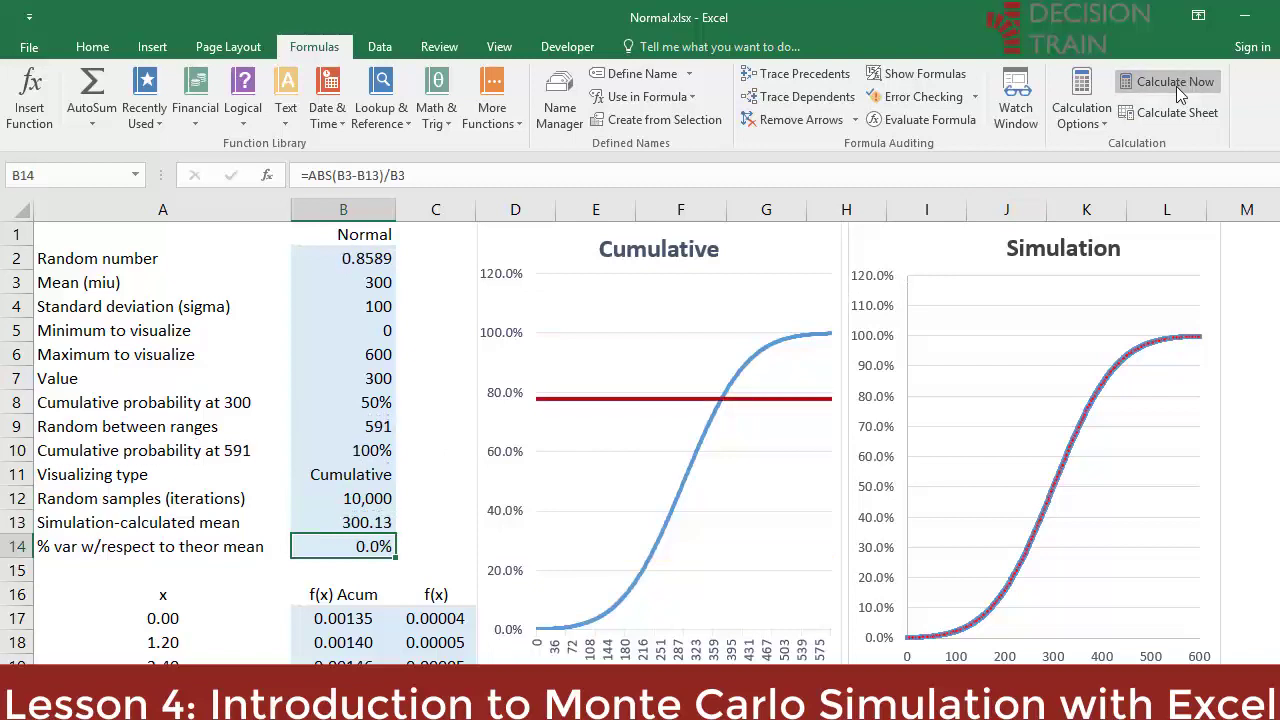
click(1176, 86)
click(1176, 86)
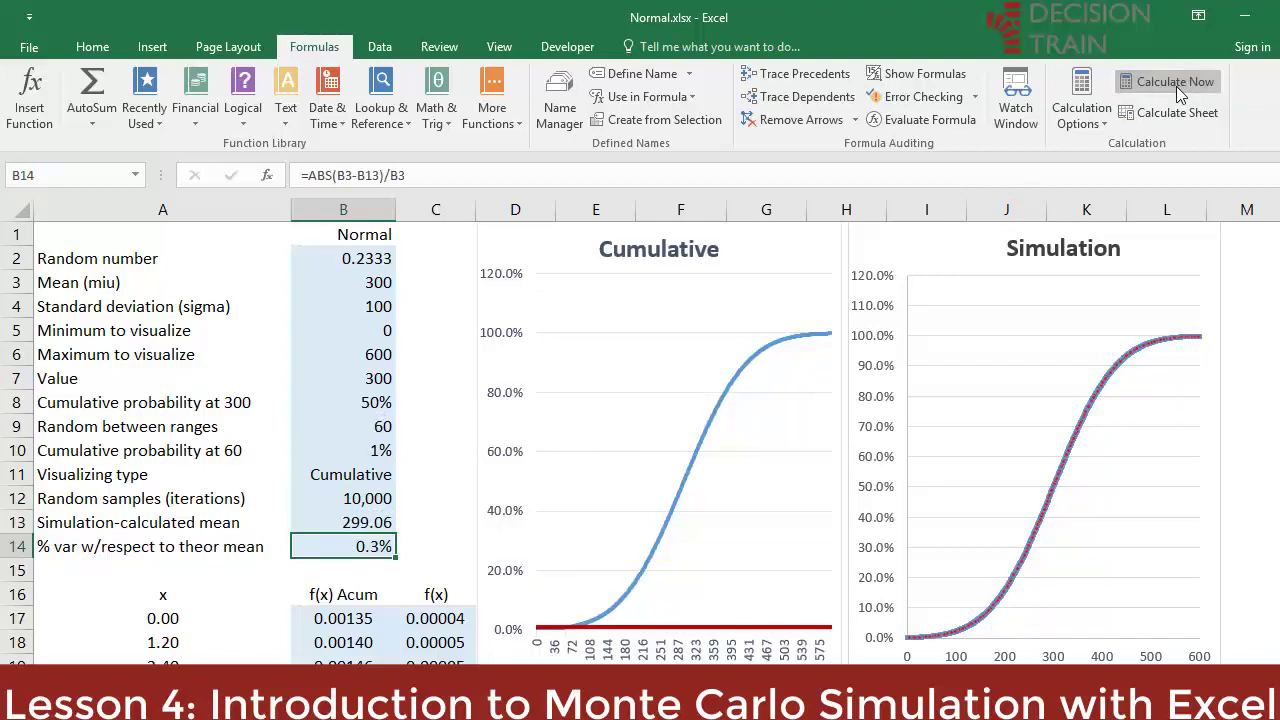
click(1176, 86)
click(1176, 86)
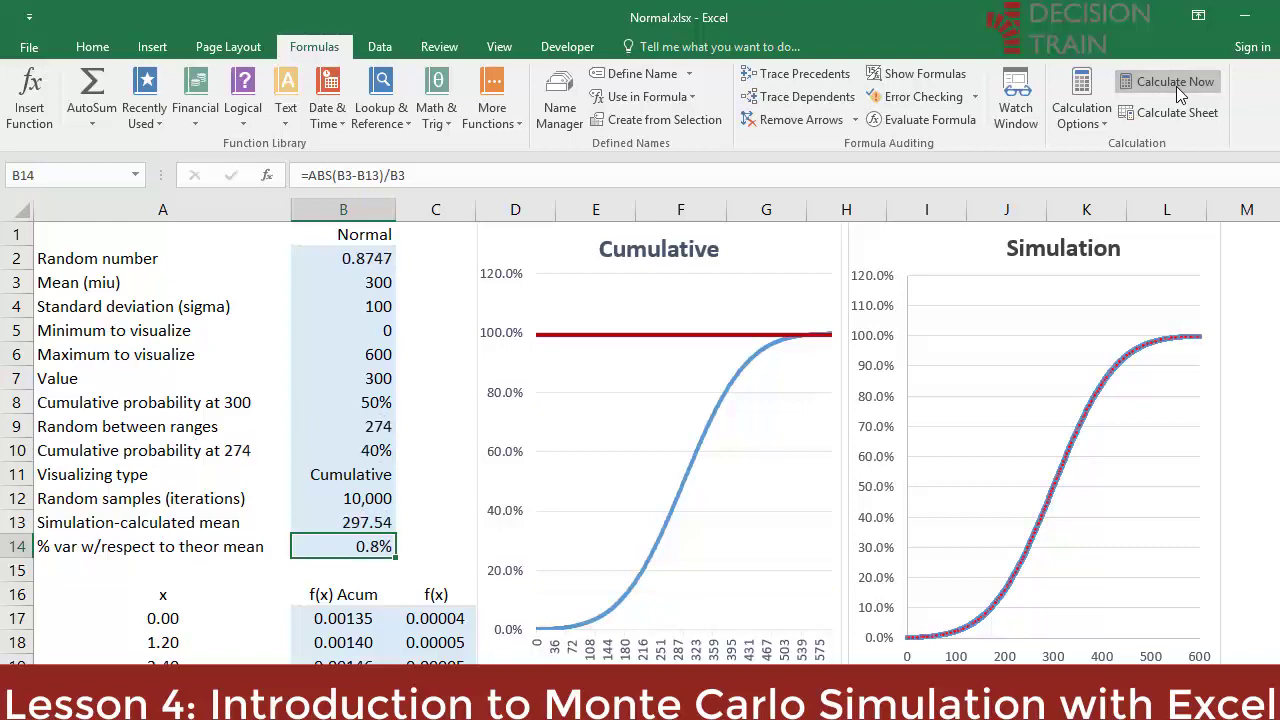
click(1175, 86)
click(1175, 86)
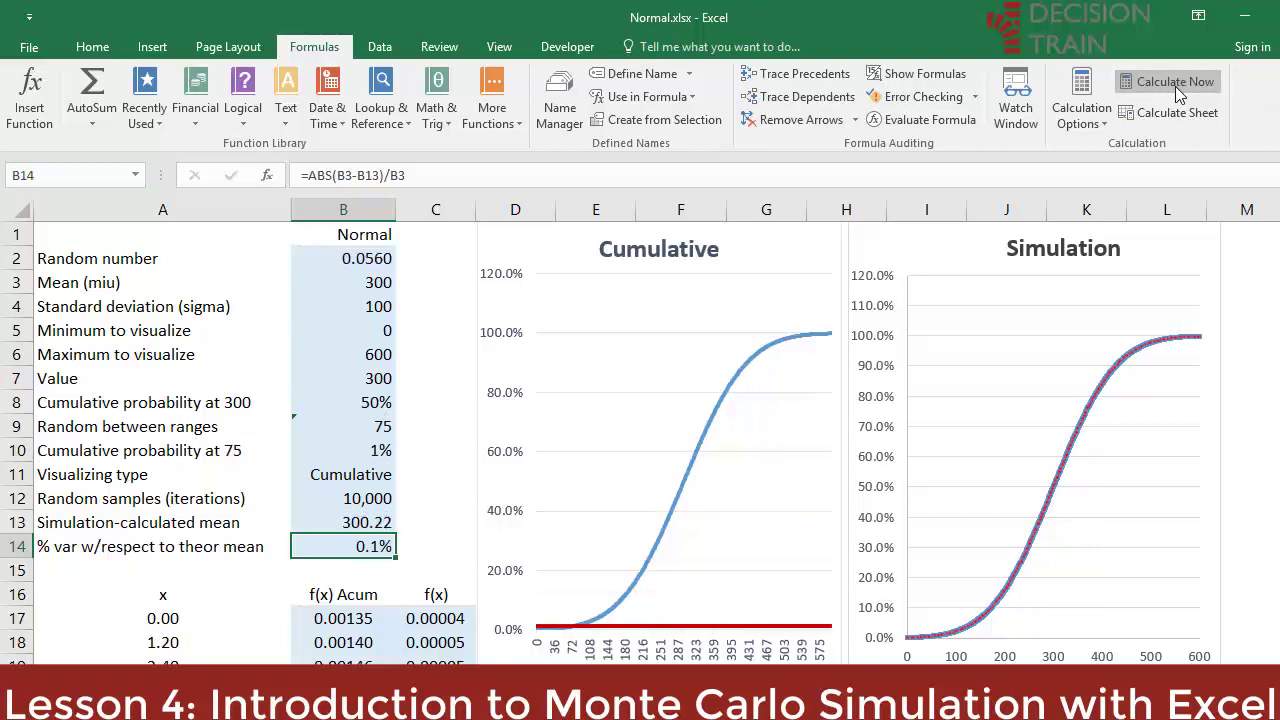
click(1175, 86)
click(1175, 86)
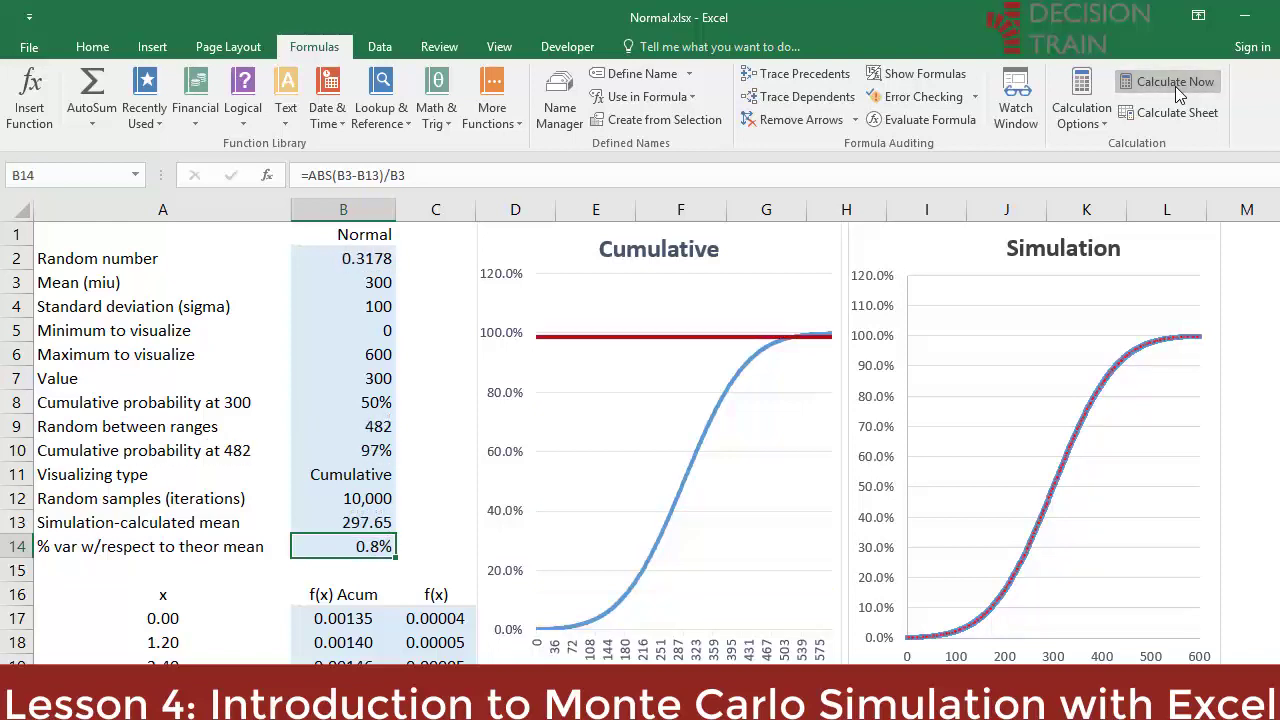
click(1175, 86)
click(1175, 86)
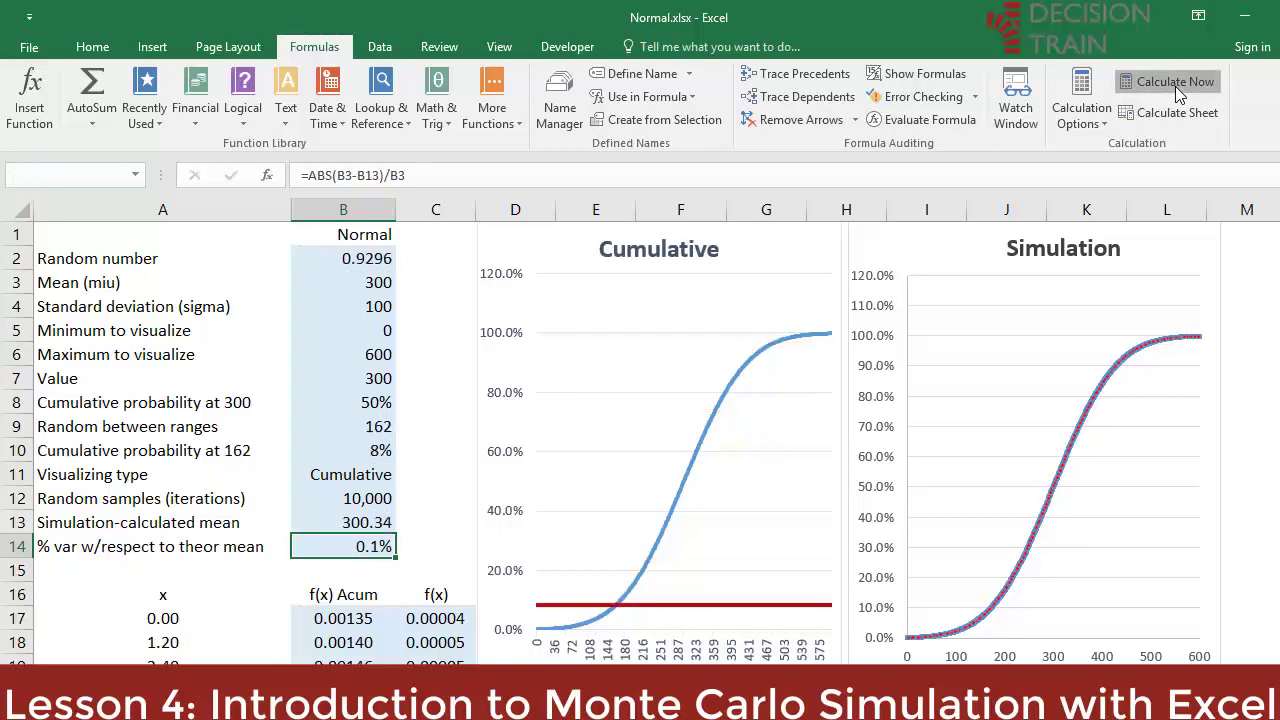
click(1175, 86)
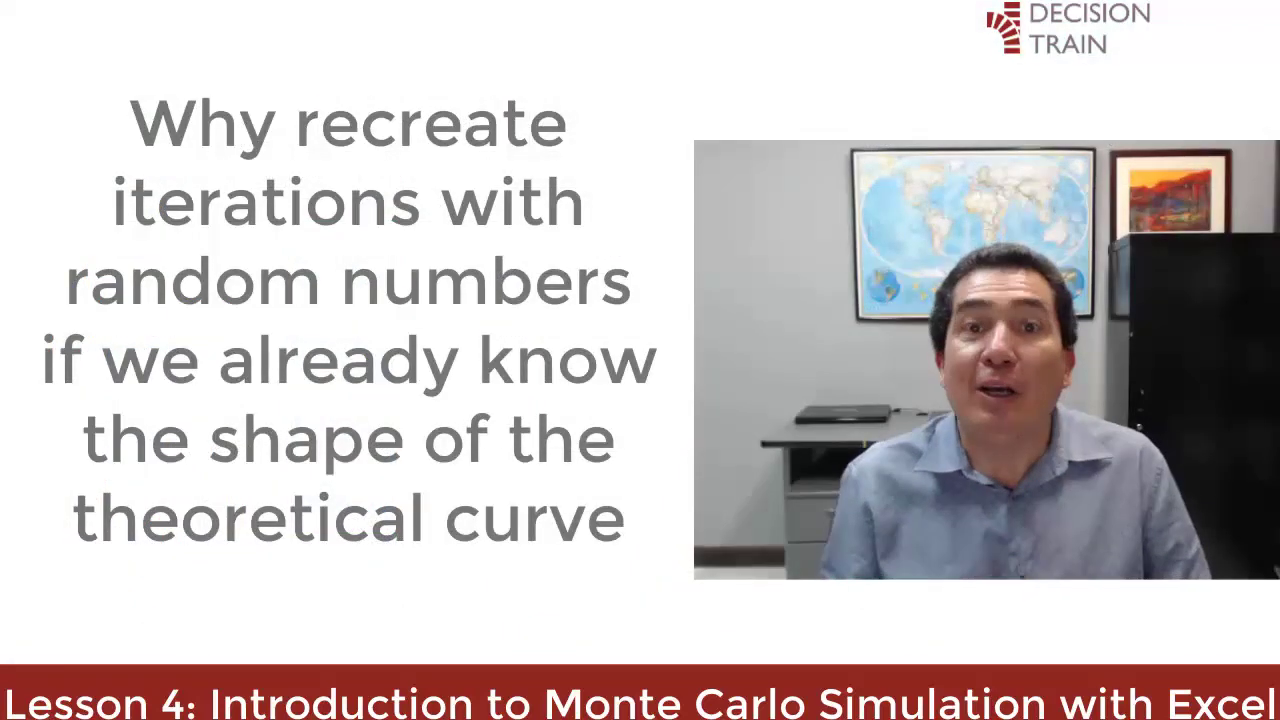